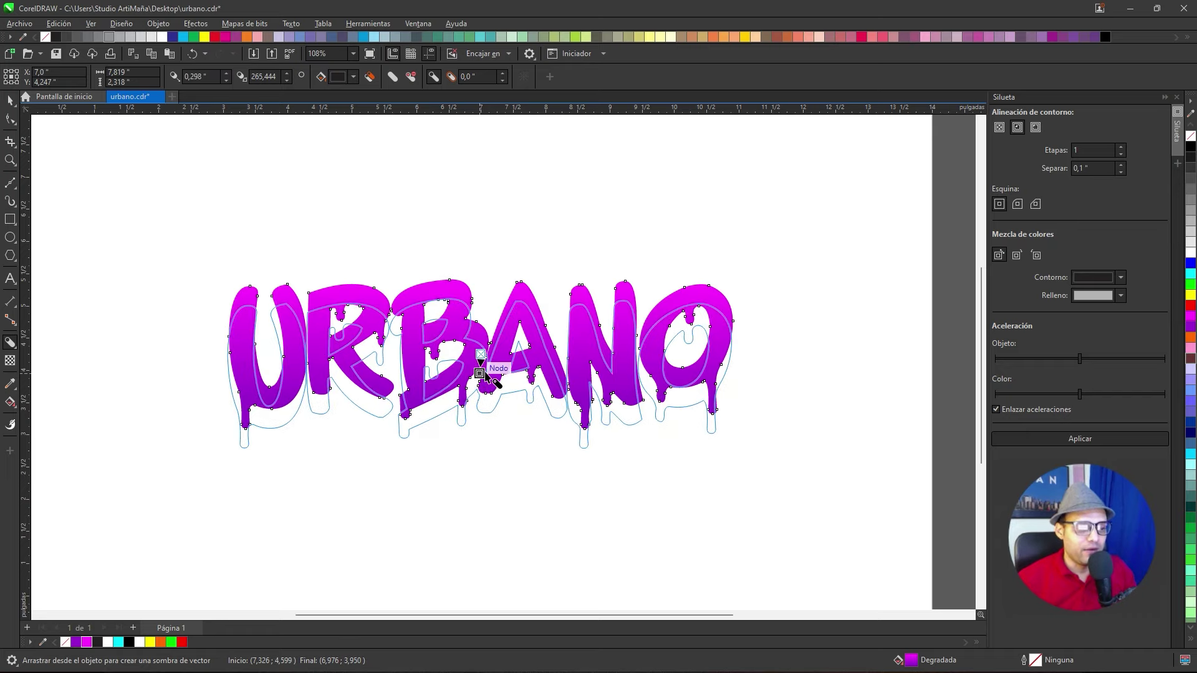
Adjust the lettering's block shadow to fall almost straight down, with a depth of about 0.18" at about 272°
scroll(483, 362, up, 1)
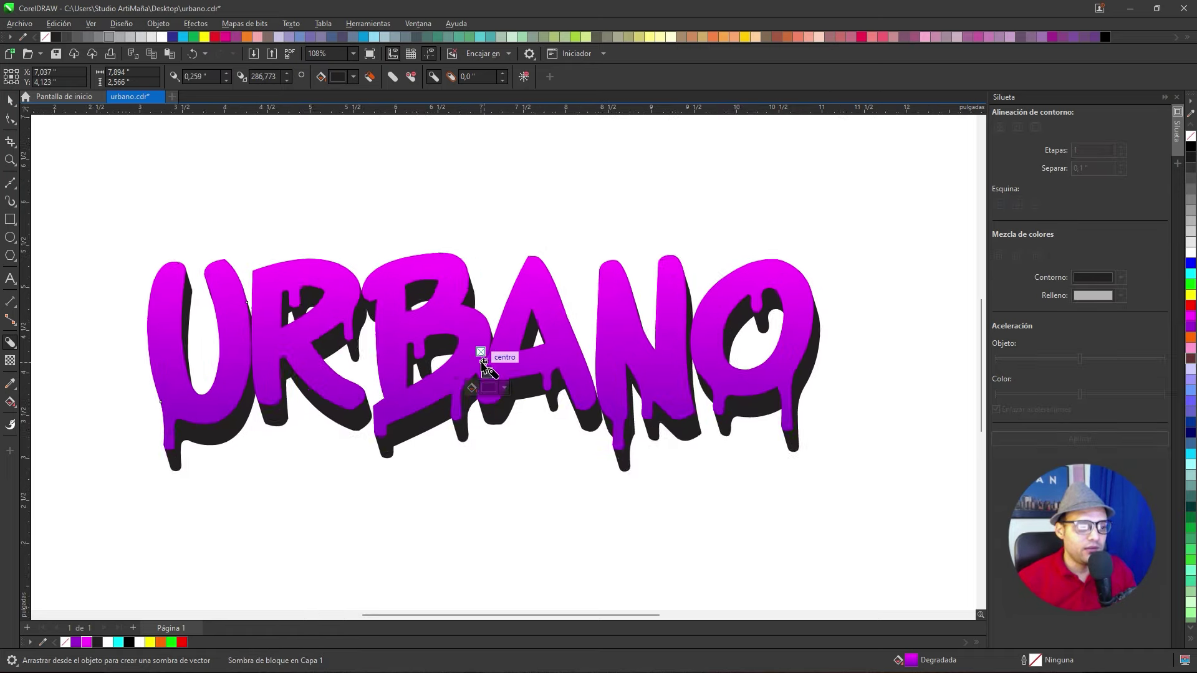
scroll(483, 363, up, 2)
drag(489, 377, 480, 371)
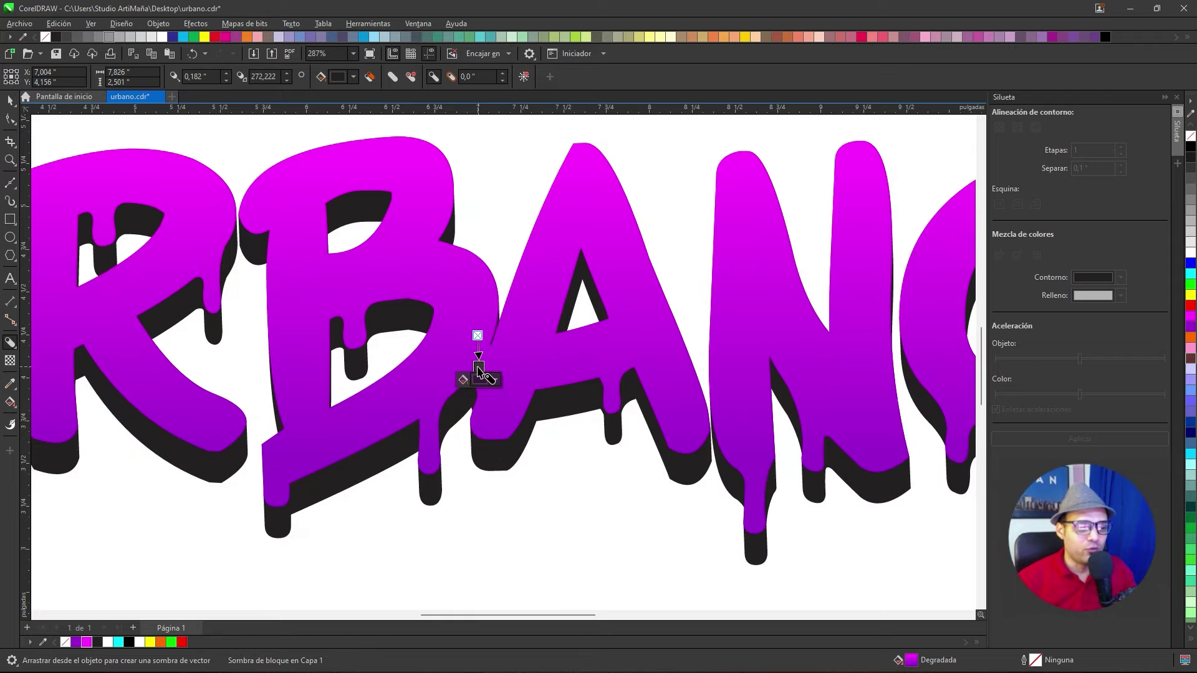
scroll(480, 365, down, 3)
scroll(481, 361, up, 1)
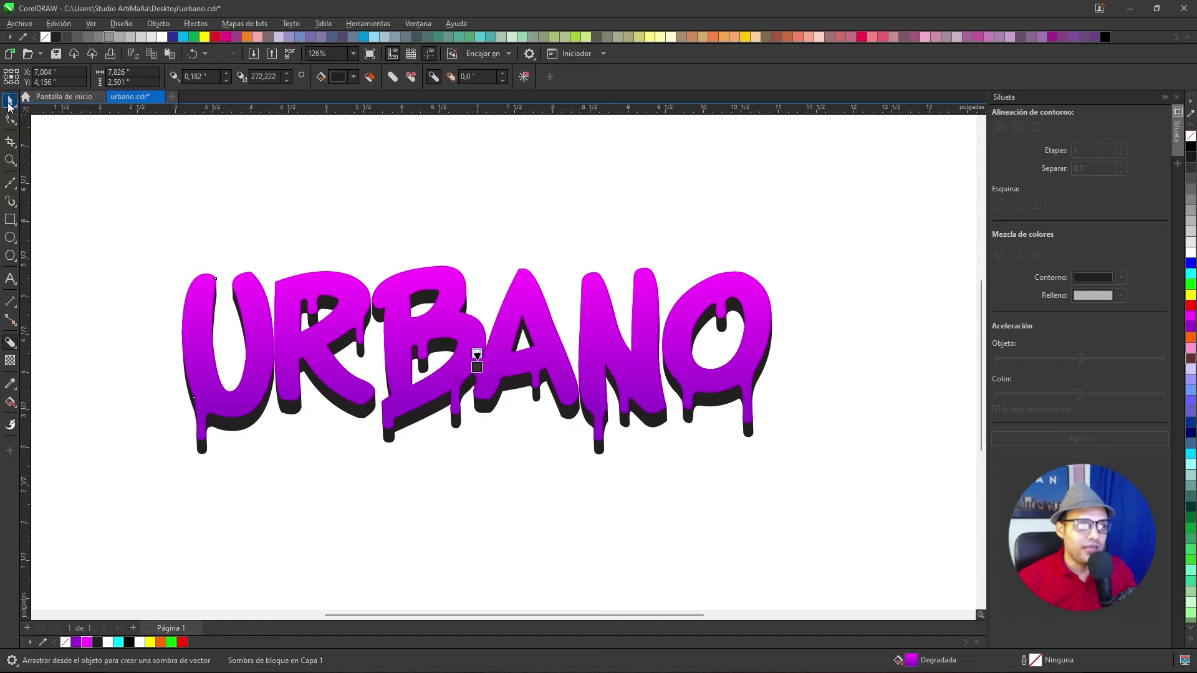
Separate the block shadow from the URBANO lettering, undoing the trial move of the detached shadow shape
click(10, 101)
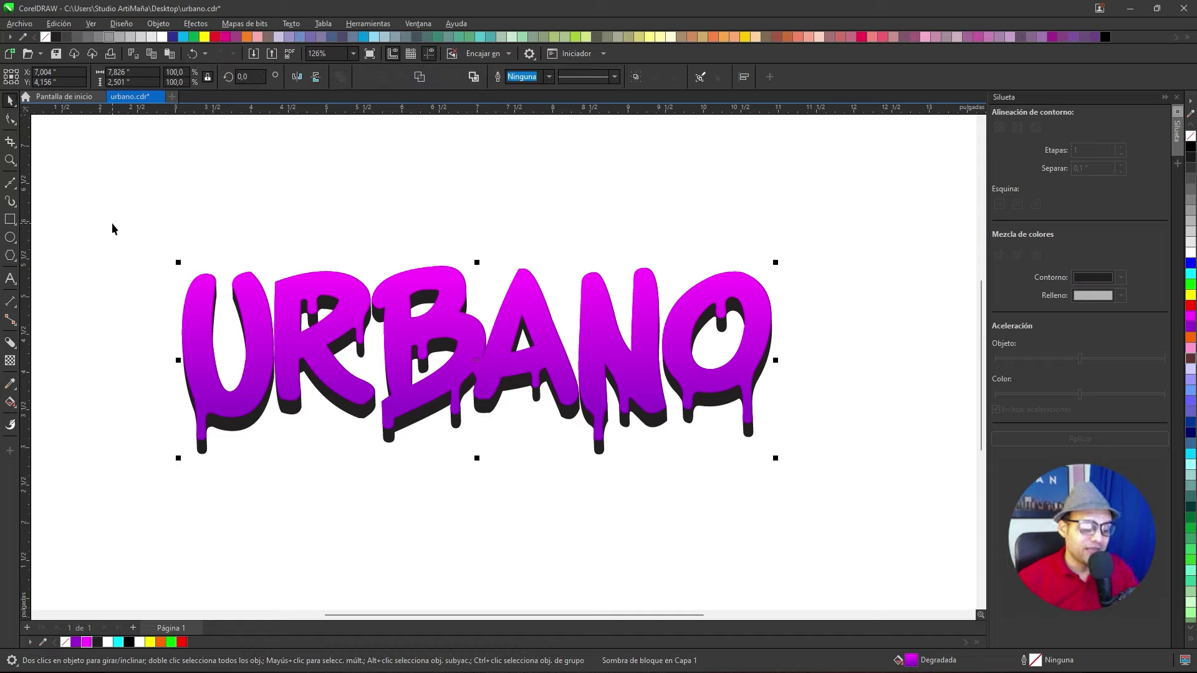
click(182, 229)
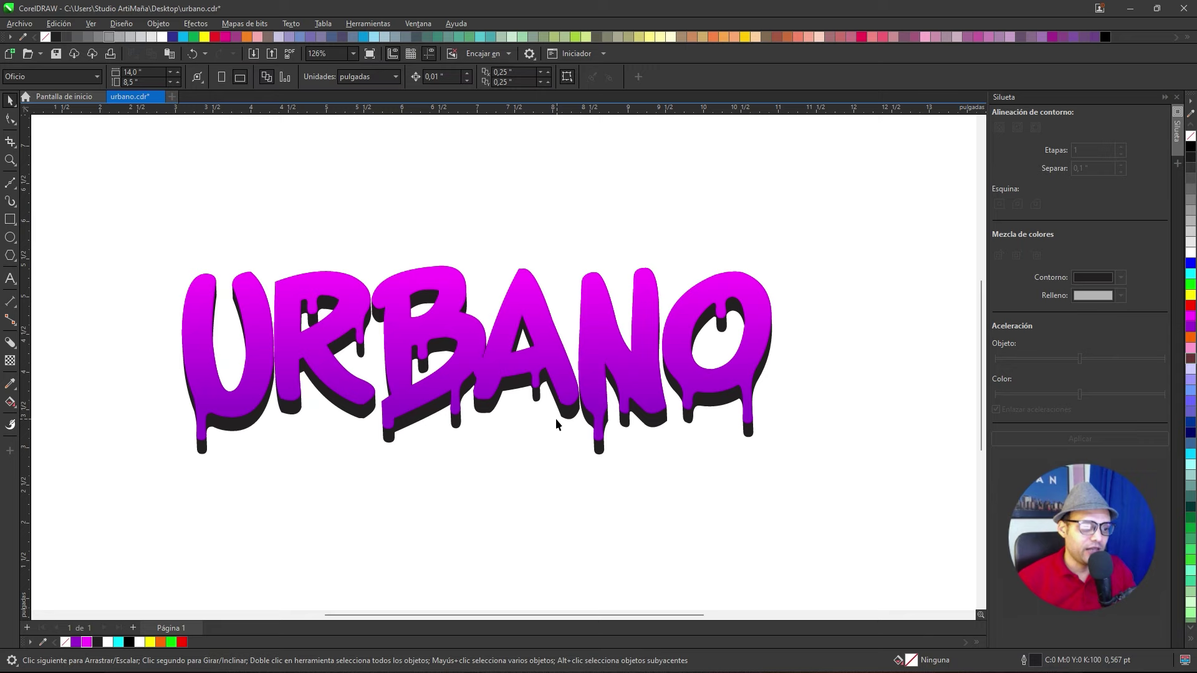
drag(563, 417, 588, 227)
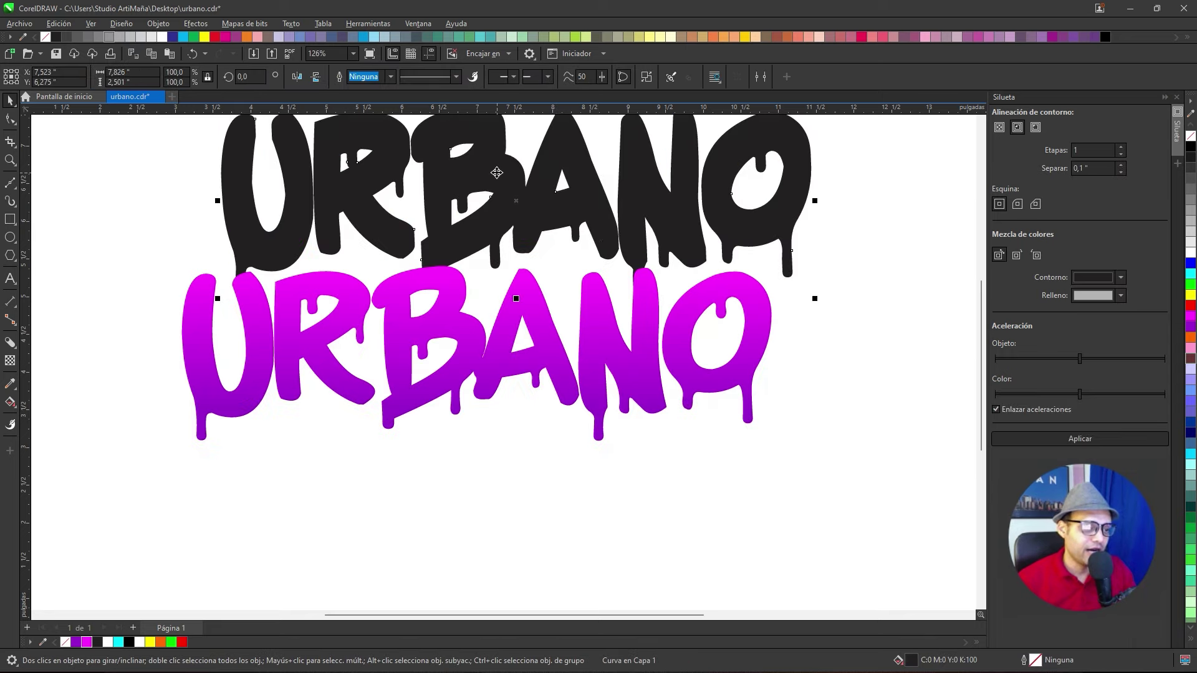
key(ctrl+z)
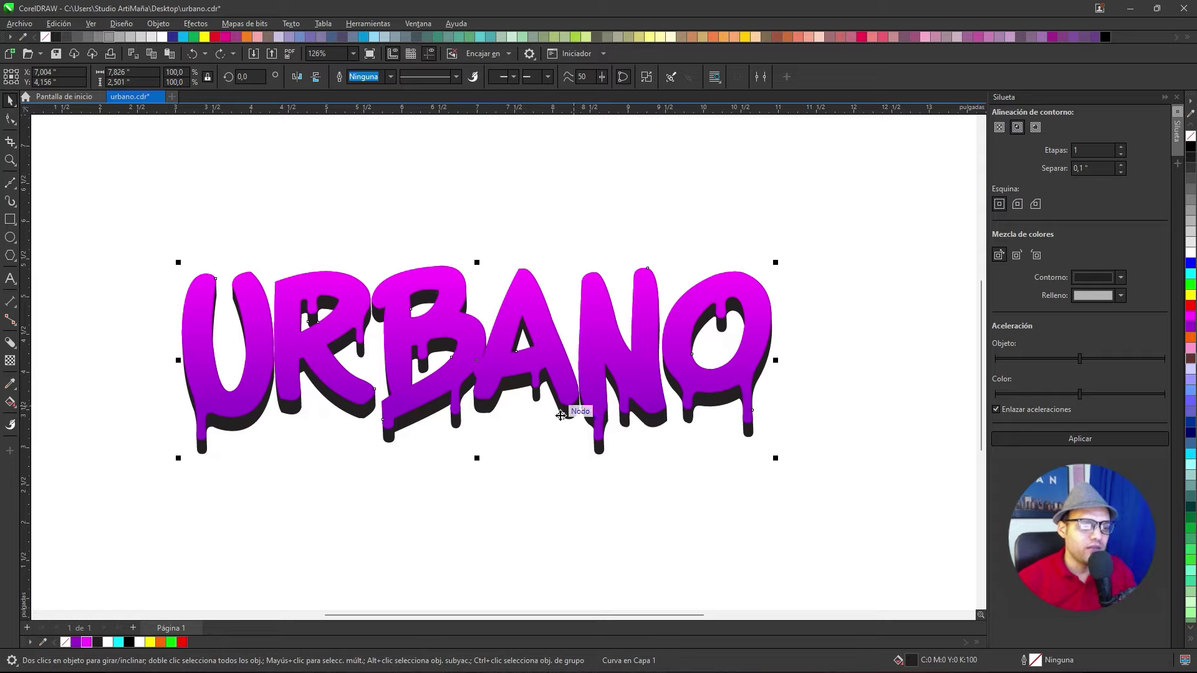
Fill the separated shadow shape behind the lettering with pure black (R0 G0 B0)
scroll(570, 407, up, 5)
scroll(609, 385, down, 4)
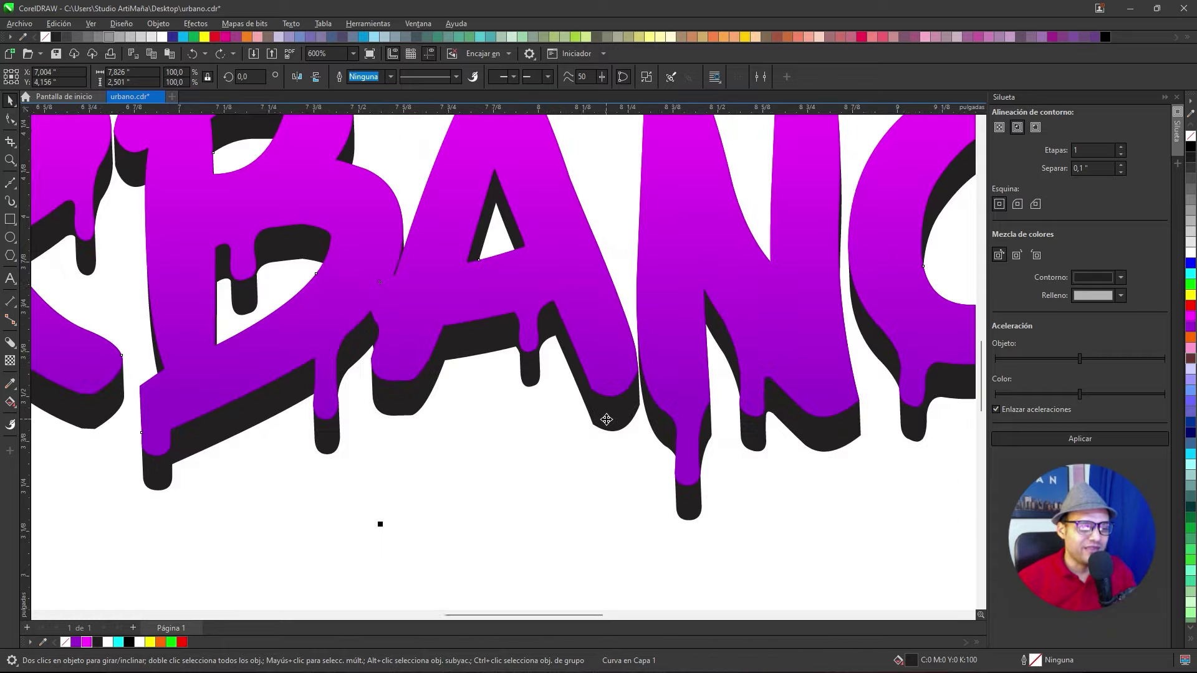
drag(593, 416, 592, 412)
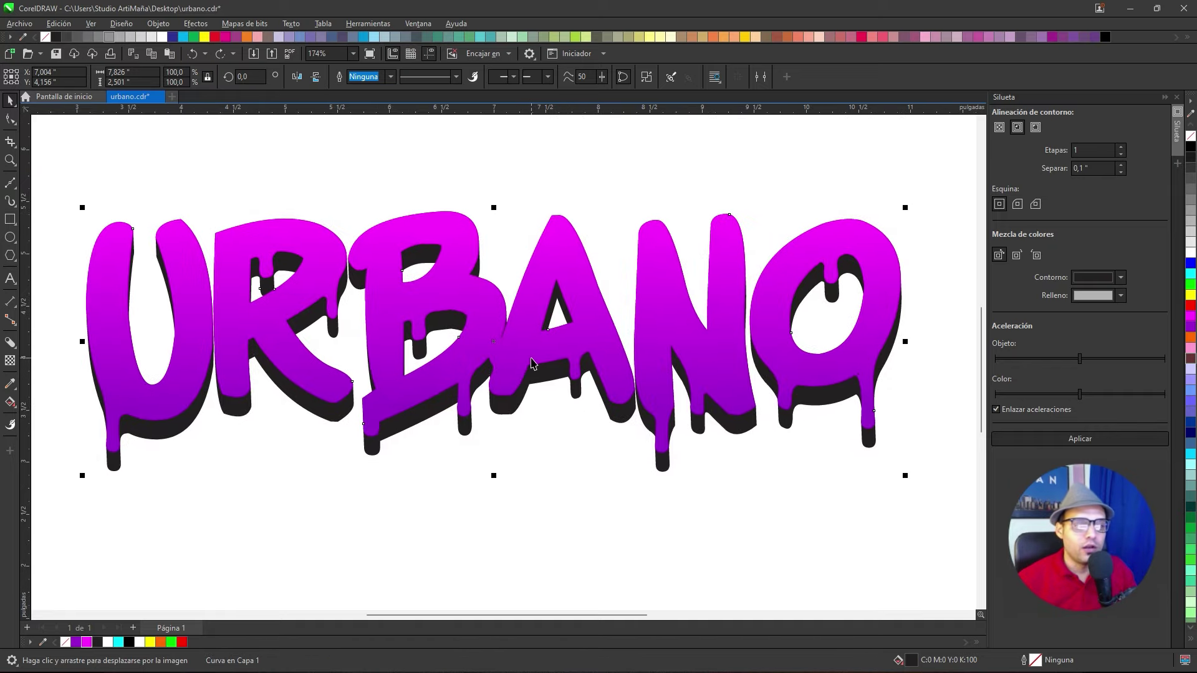
scroll(580, 374, down, 1)
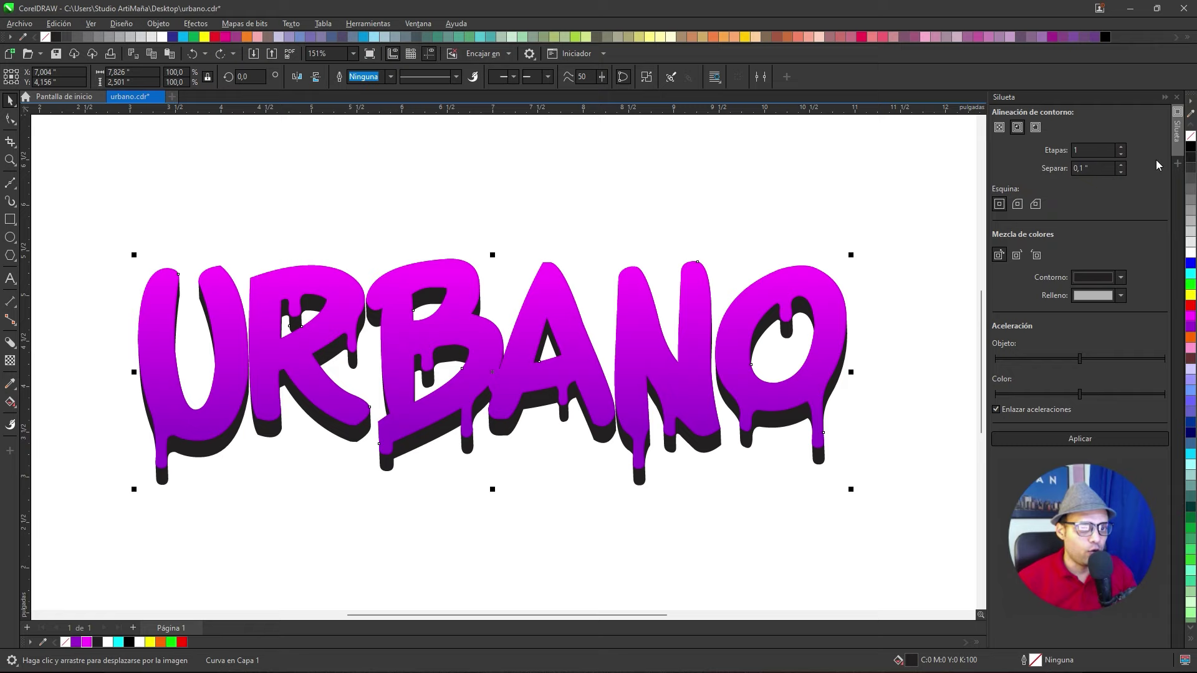
click(1191, 146)
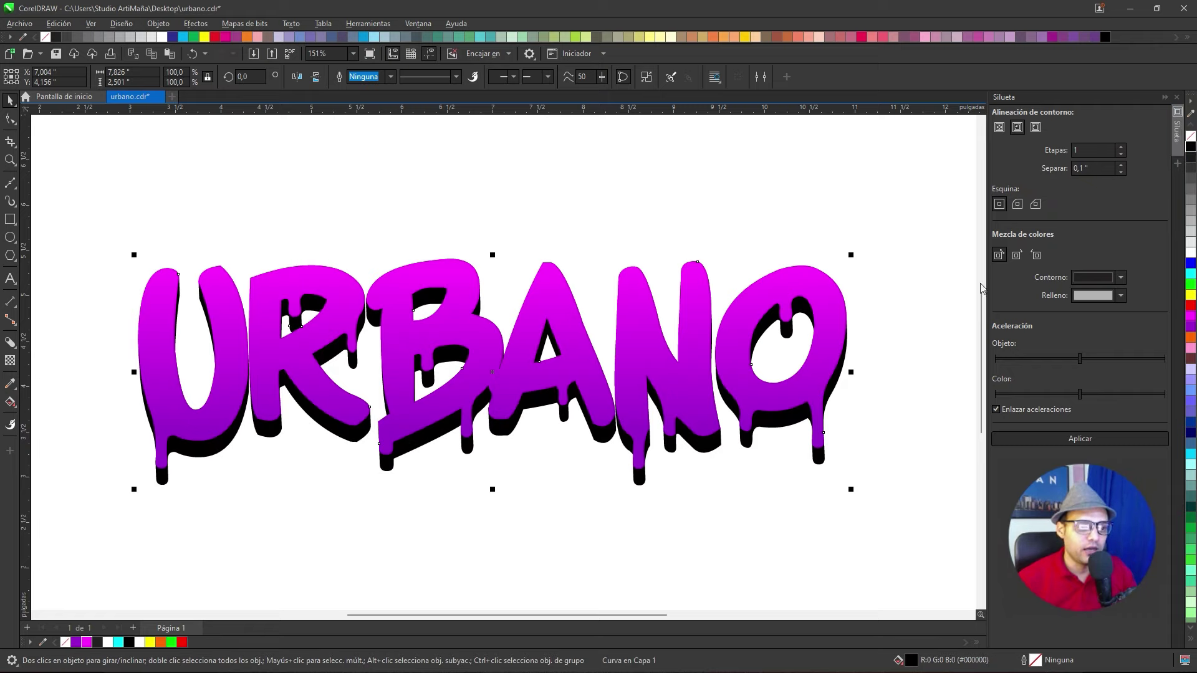
drag(662, 371, 655, 315)
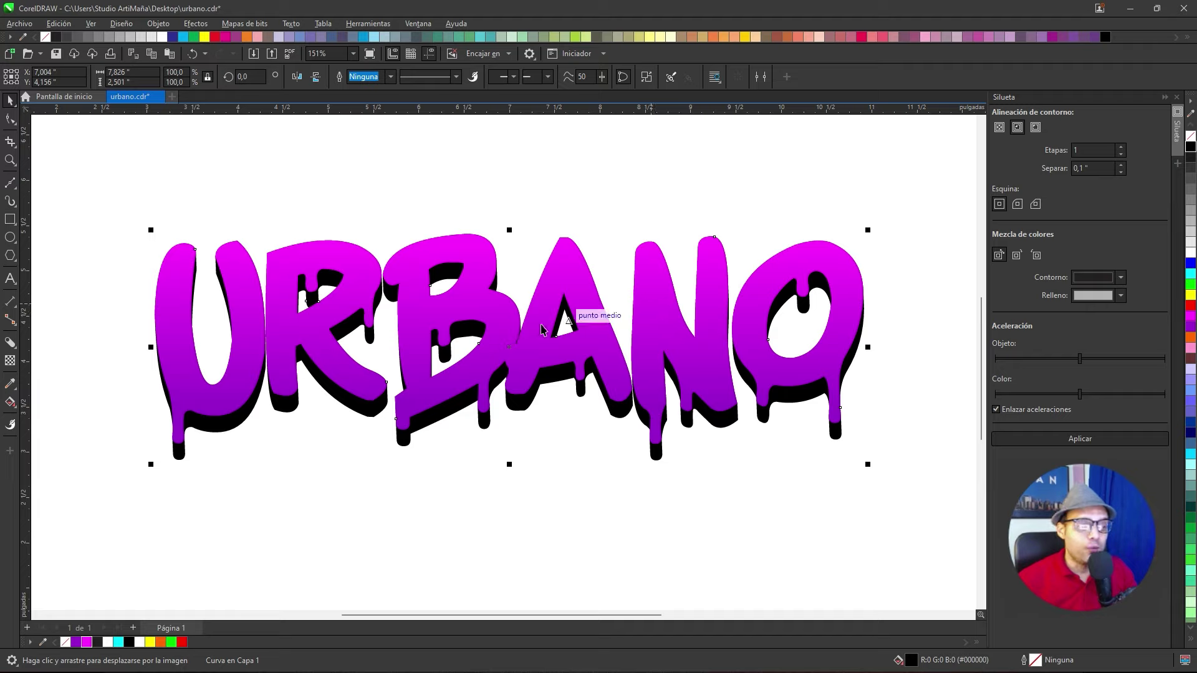
Try to create a contour freehand on the black shadow shape with the Contour tool
click(7, 406)
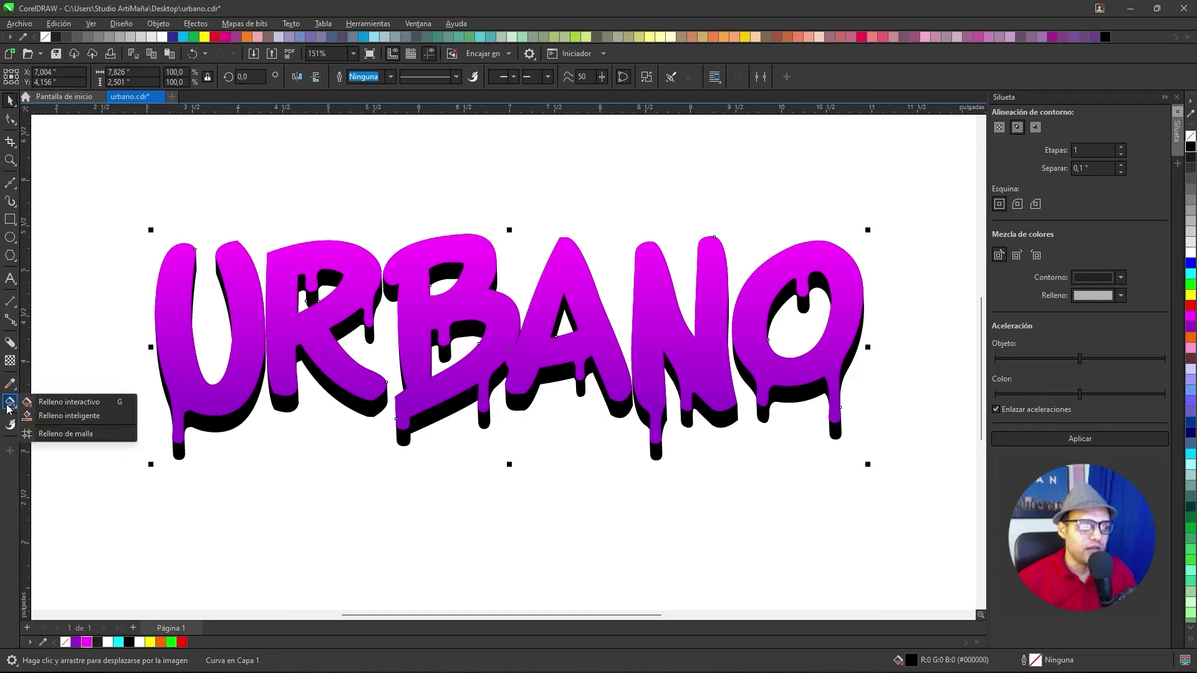
click(10, 362)
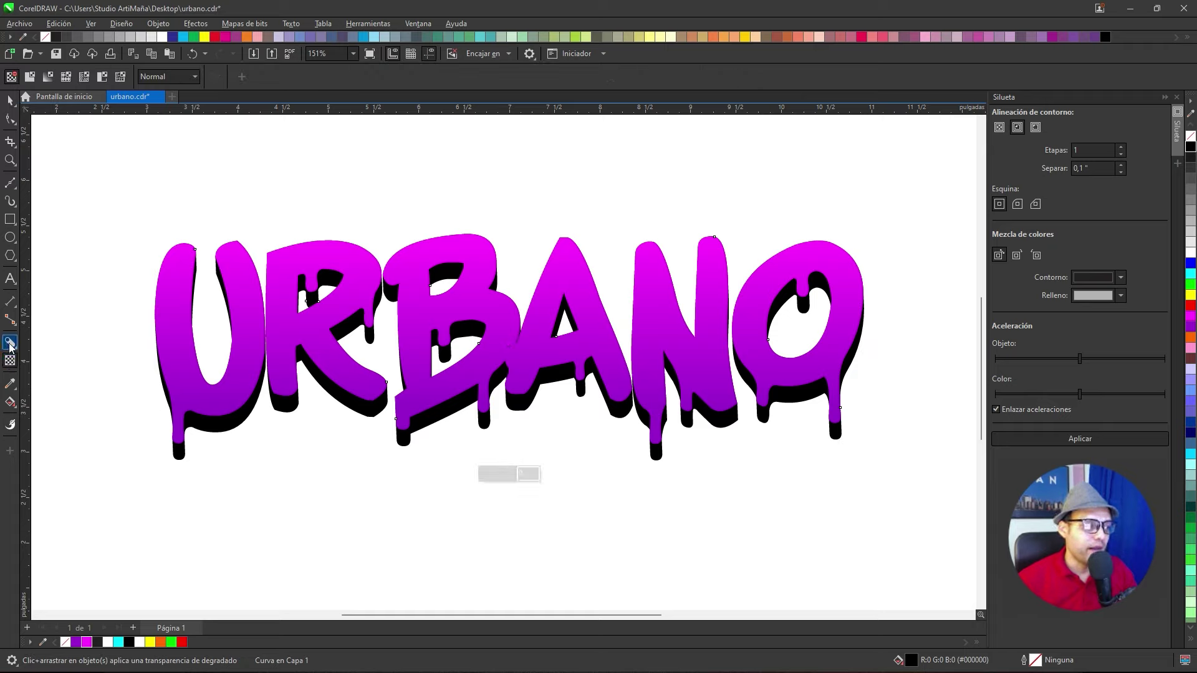
click(10, 343)
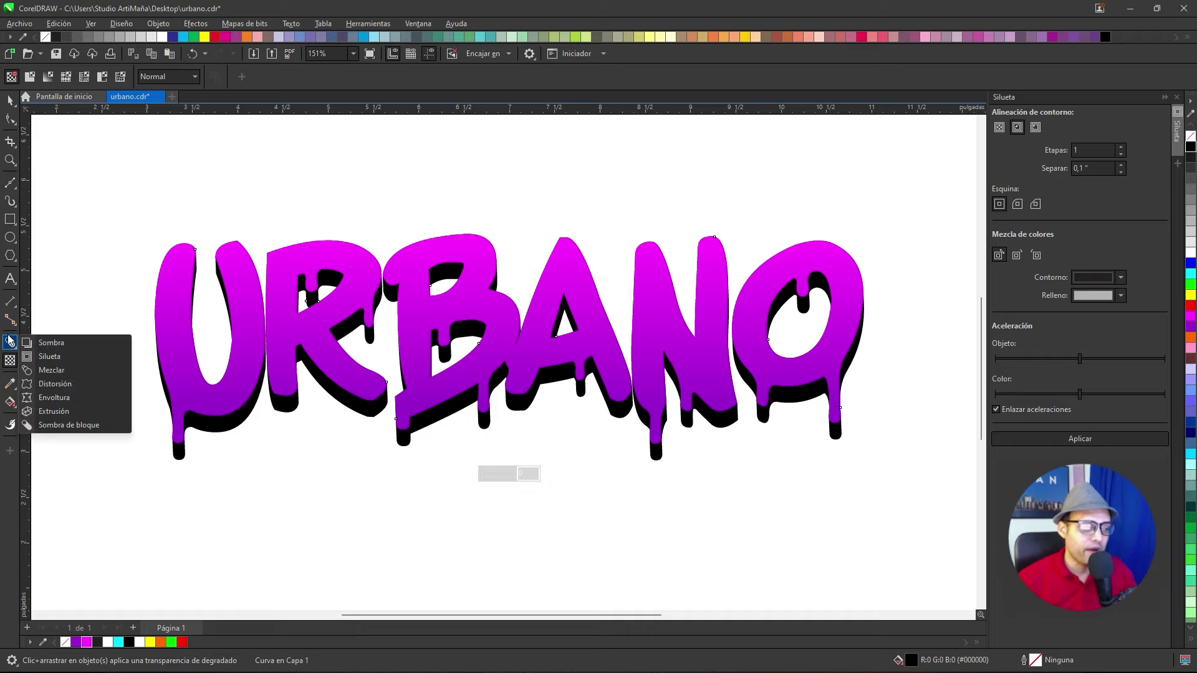
click(52, 362)
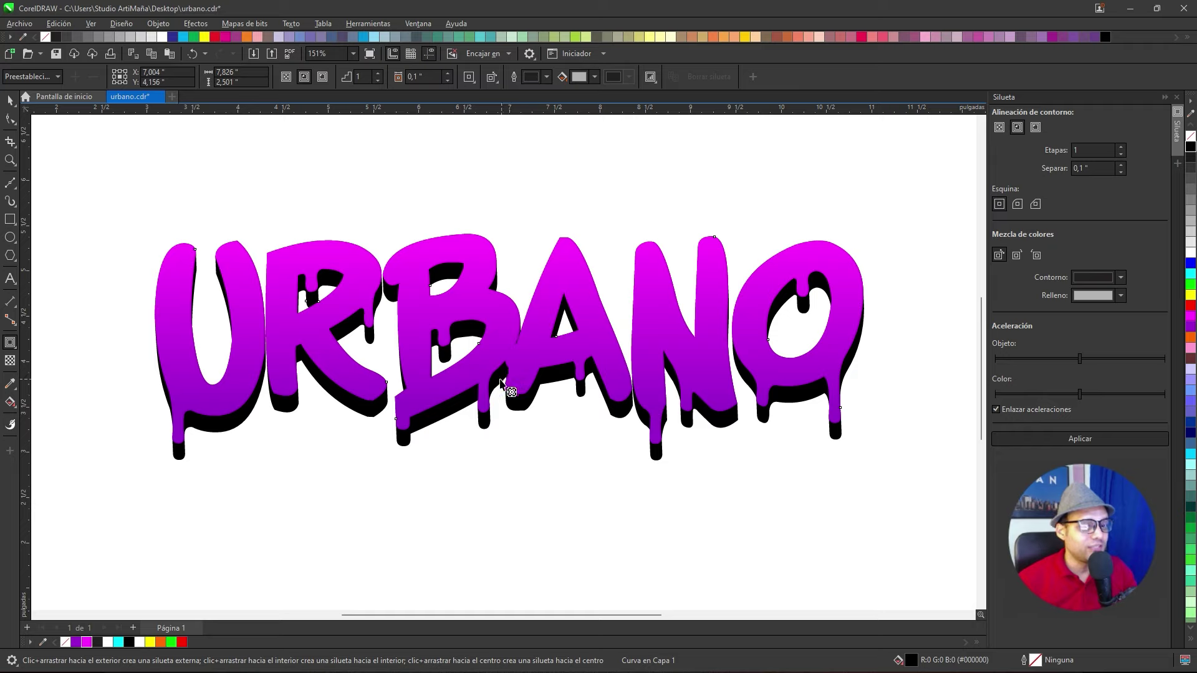
drag(555, 338, 556, 396)
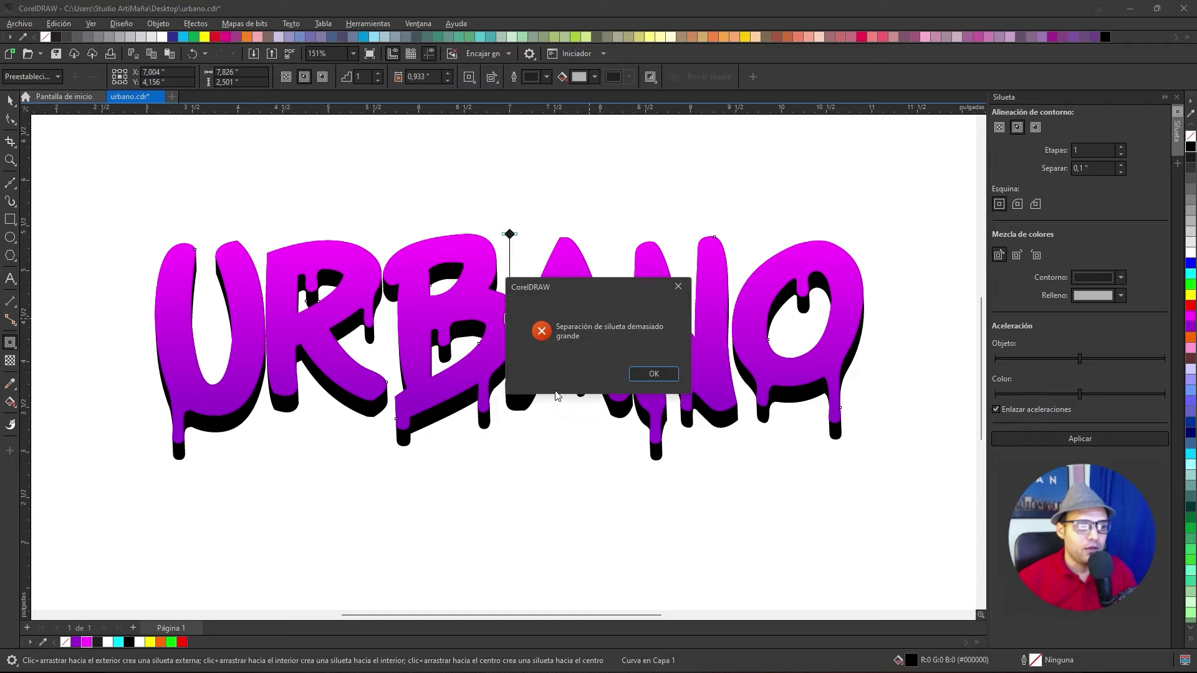
click(678, 288)
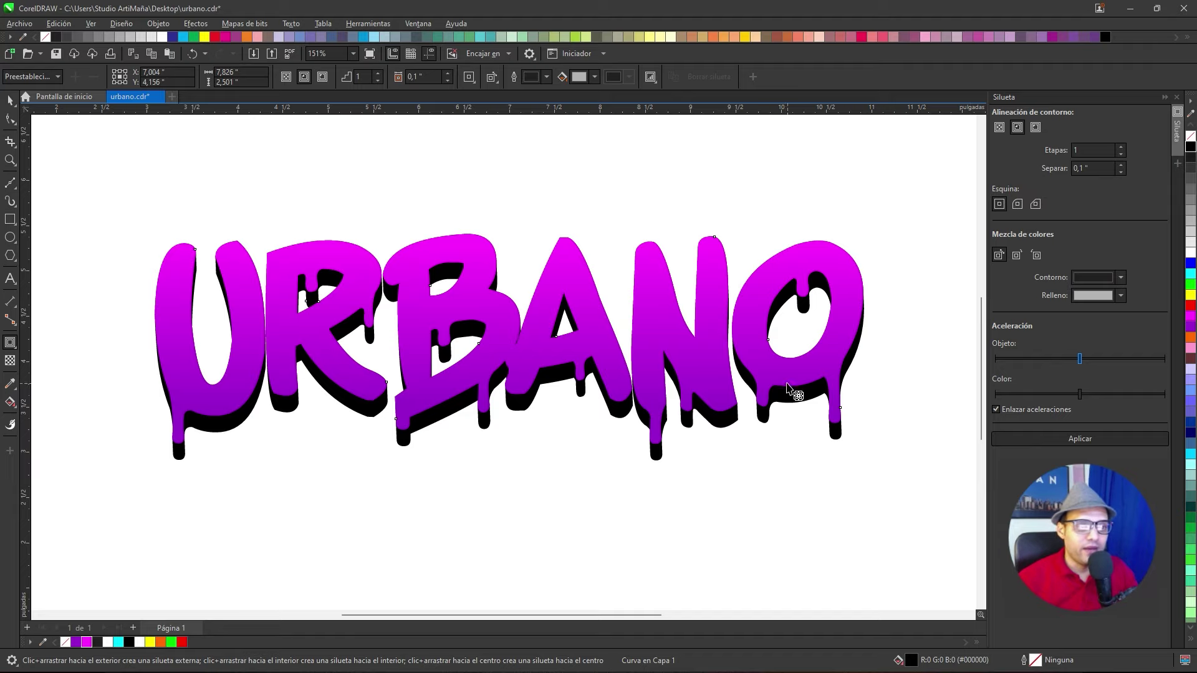
Try moving the black shadow shape away from the lettering, and undo that move
click(8, 104)
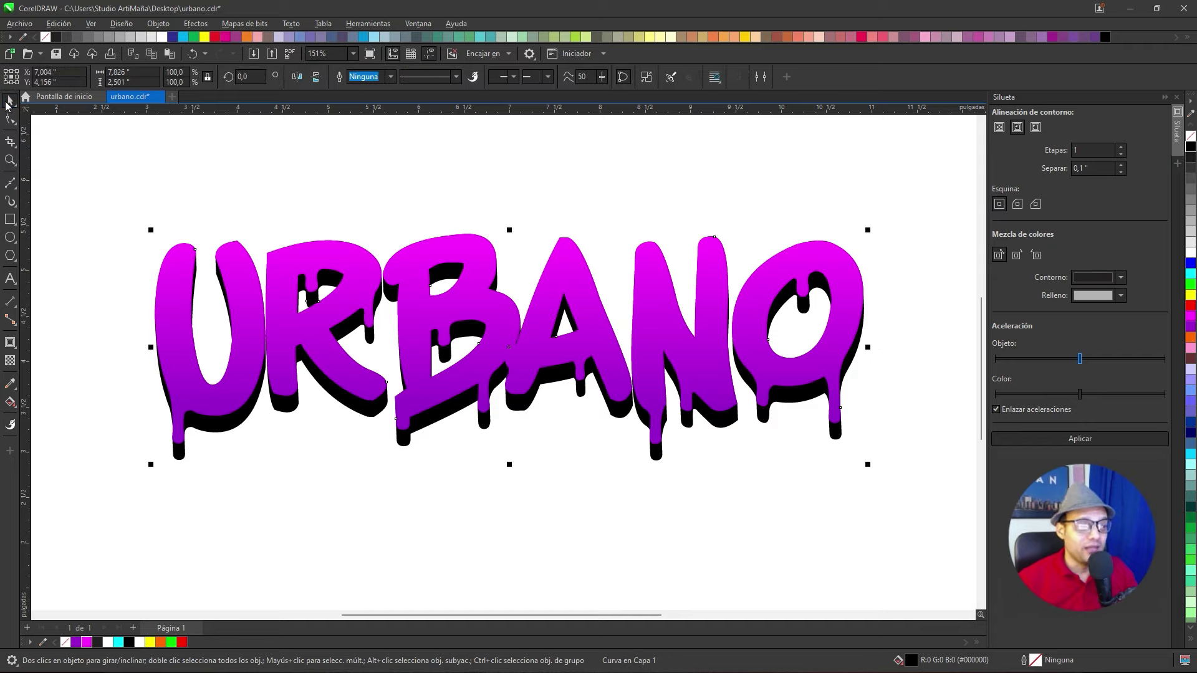
click(567, 428)
click(551, 352)
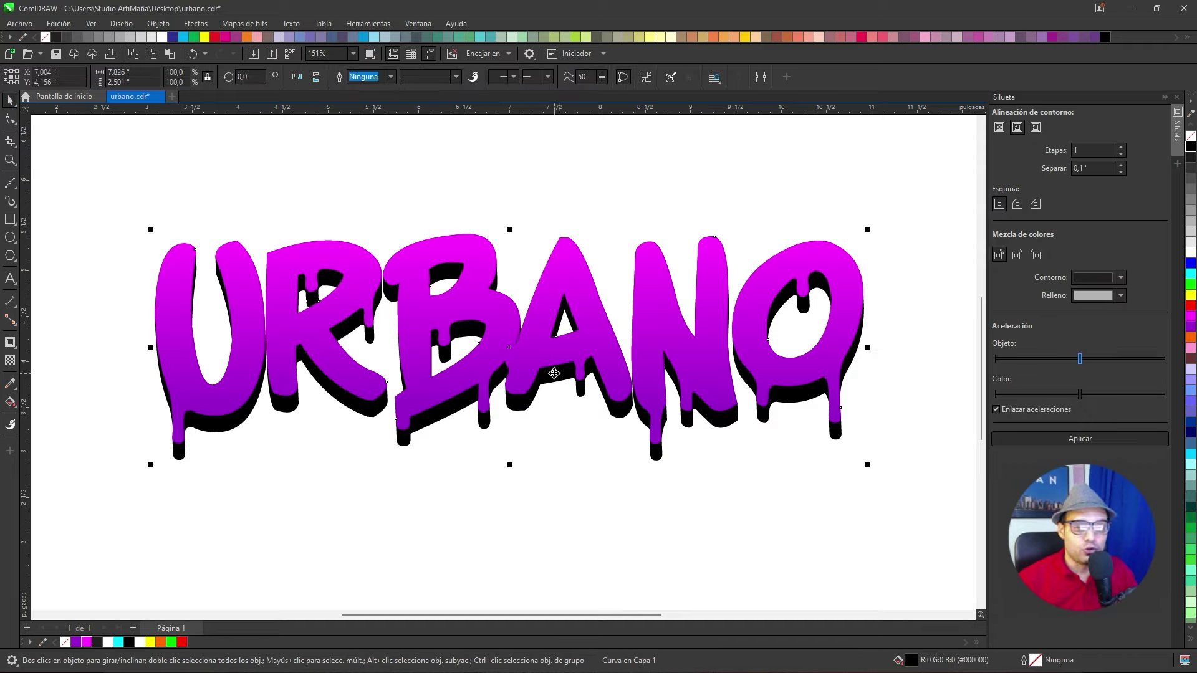
drag(717, 424, 766, 363)
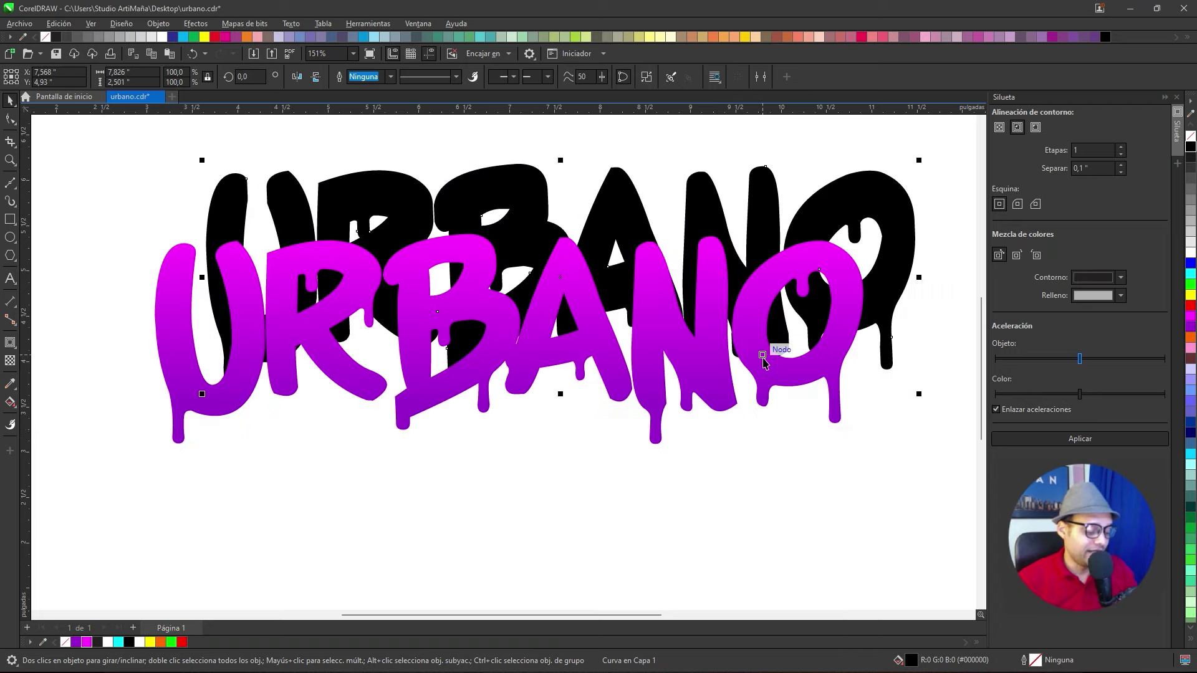
key(ctrl+z)
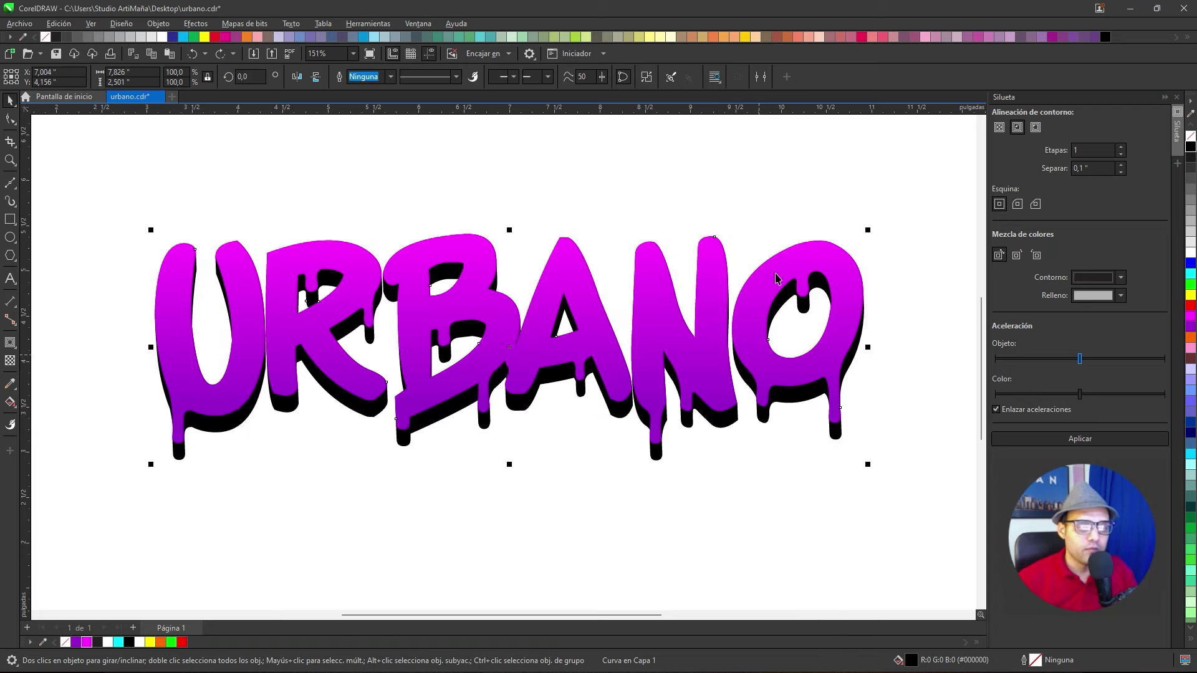
Apply a one-step outside contour to the black shadow shape with a 0.07" offset
click(1036, 129)
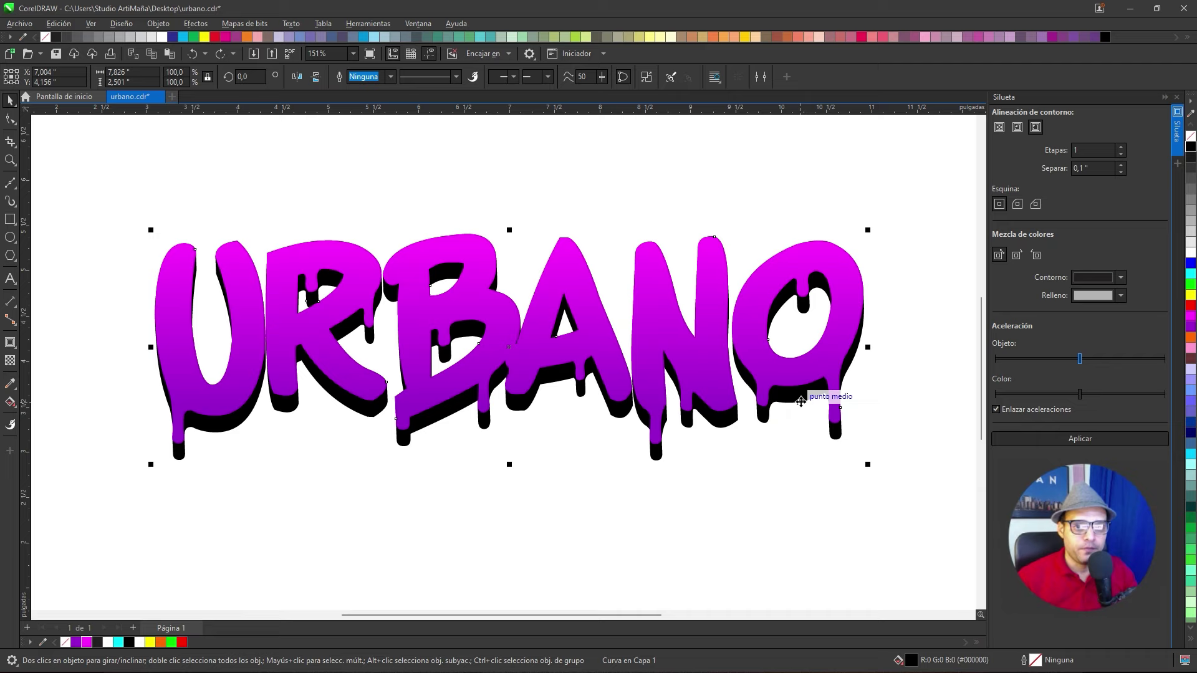
click(1056, 443)
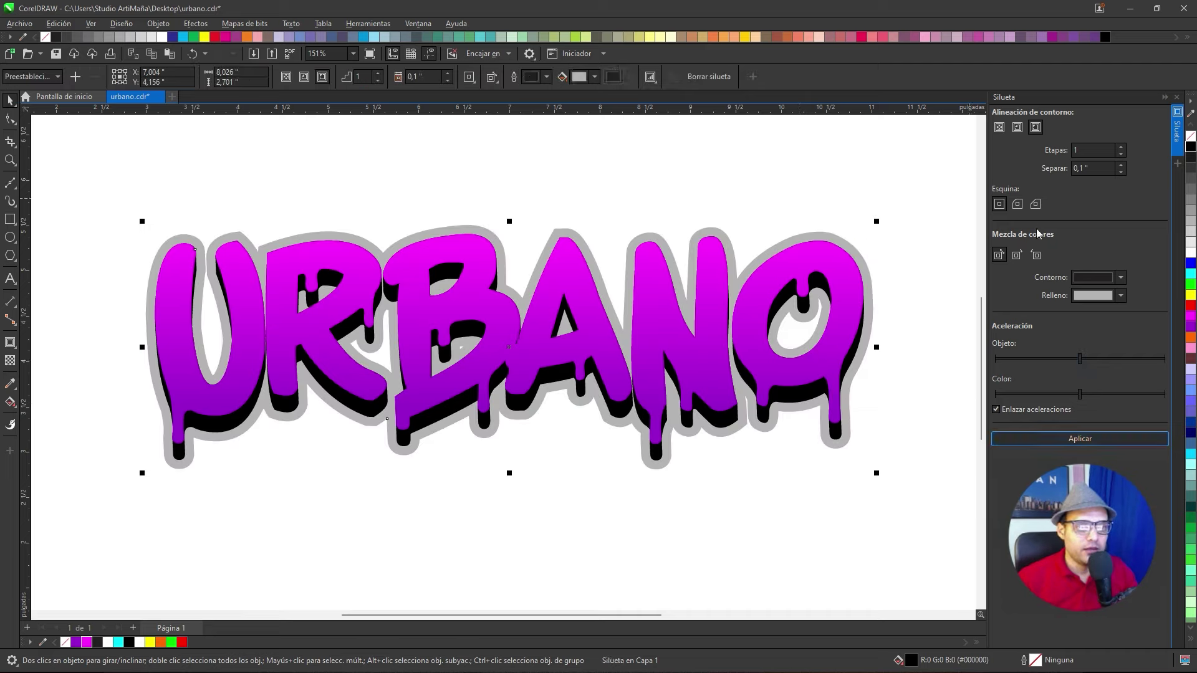
click(1121, 172)
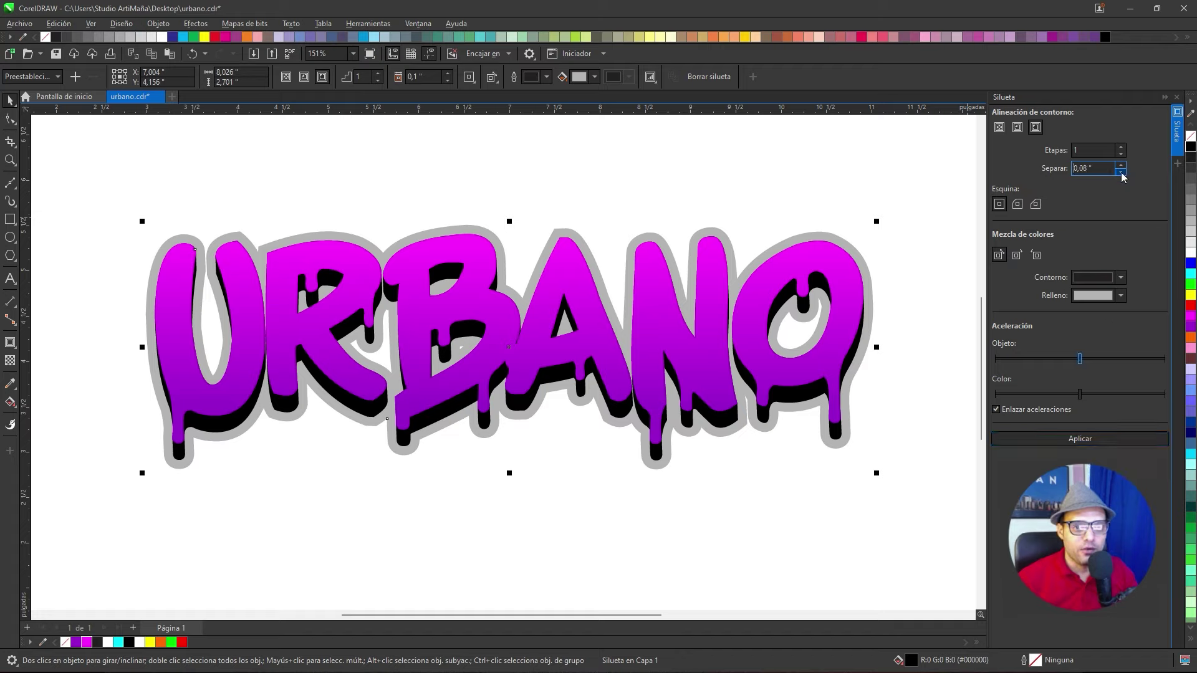
click(1080, 438)
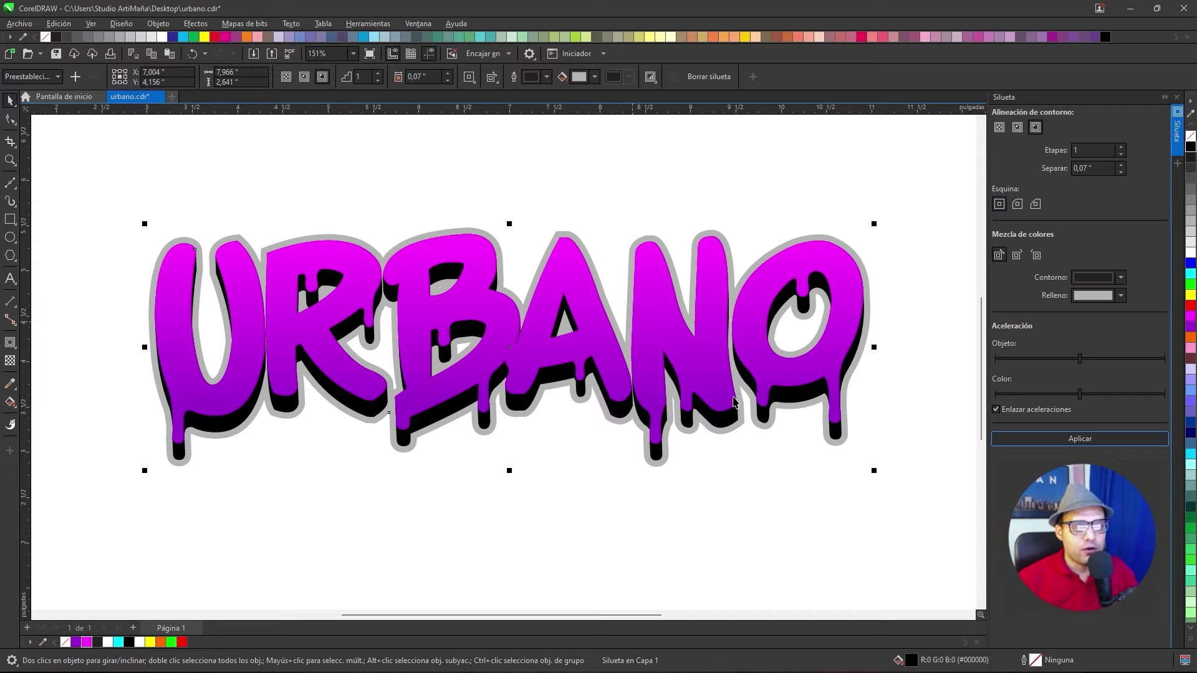
Replace the sharp-cornered contour around the shadow with one that uses round corners
scroll(752, 436, up, 7)
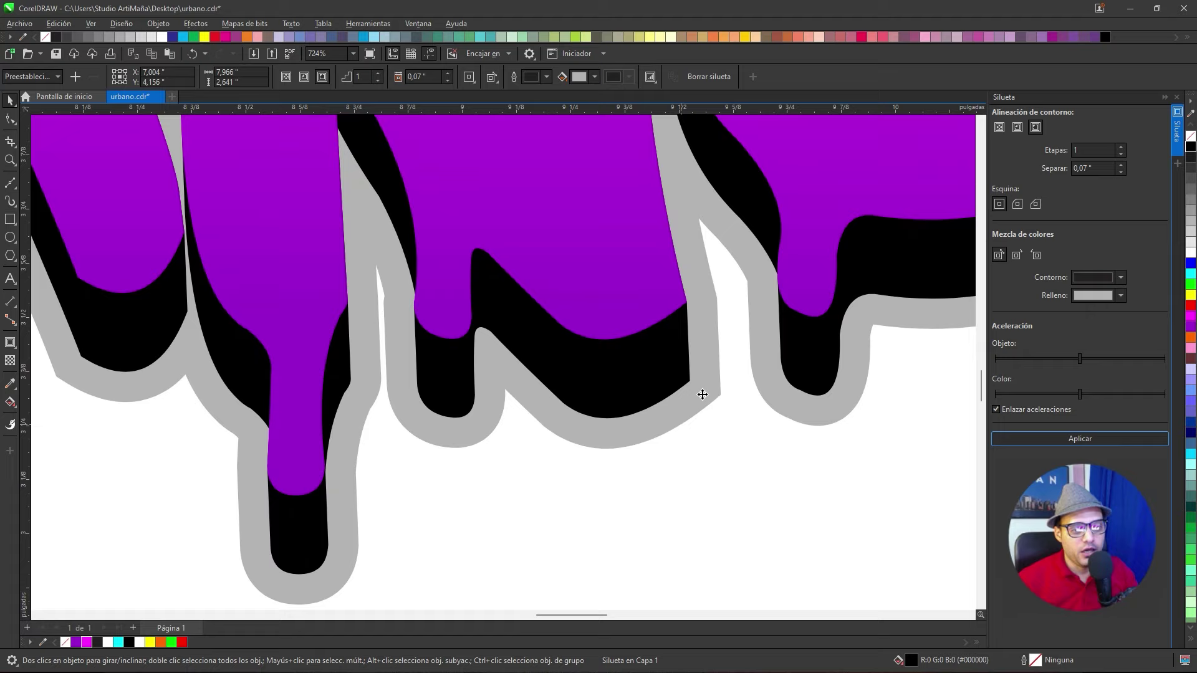
scroll(708, 387, down, 4)
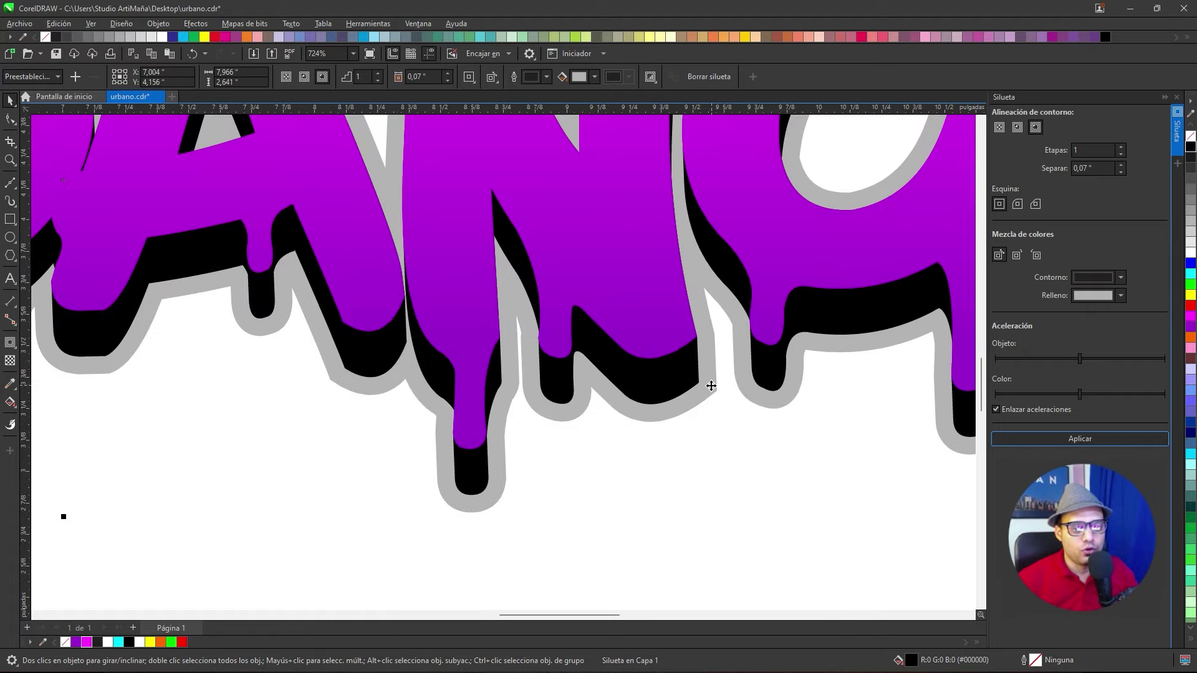
drag(601, 201, 661, 352)
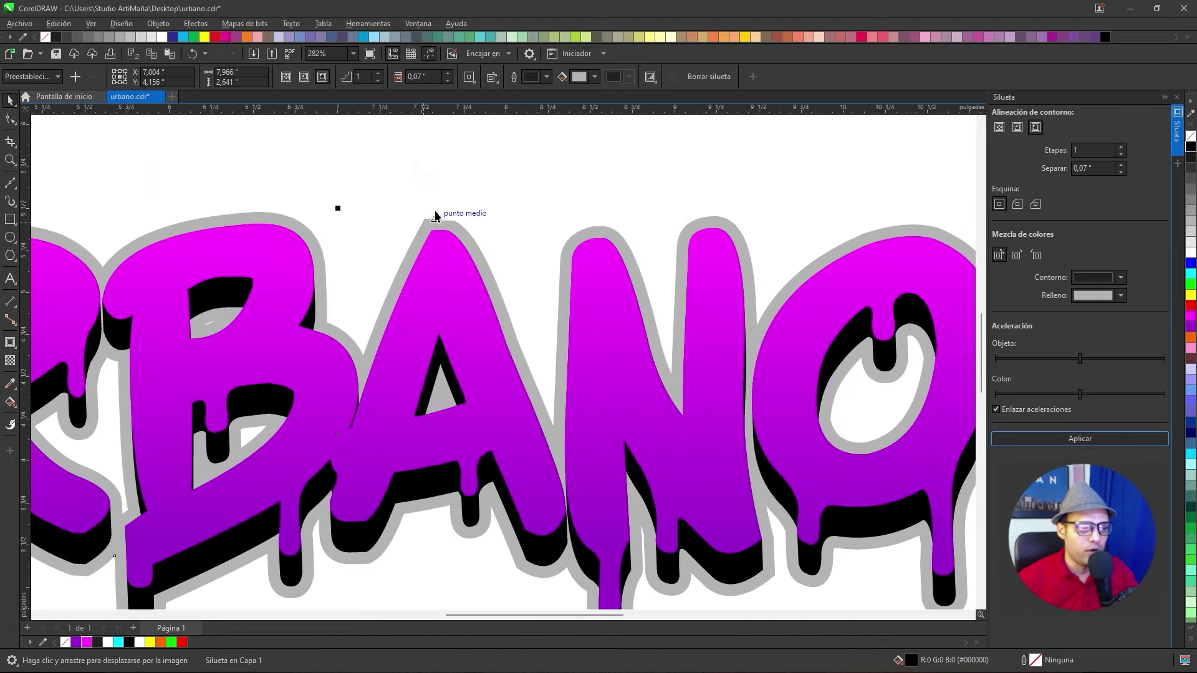
scroll(423, 223, down, 3)
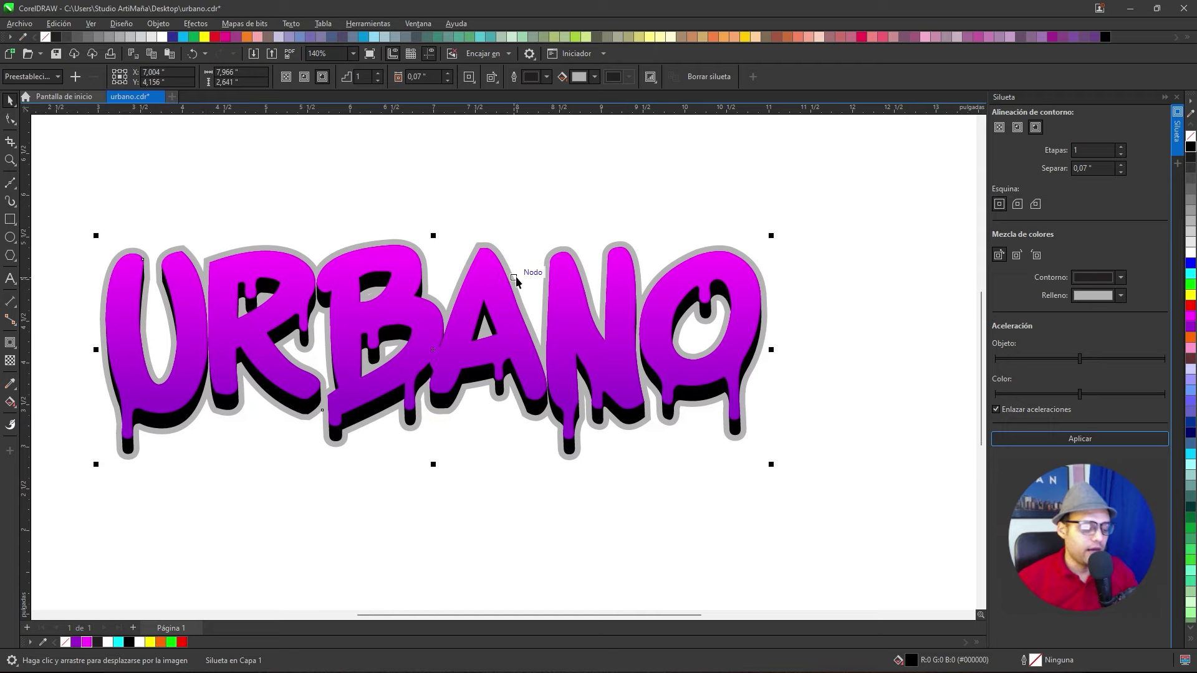
key(ctrl+z)
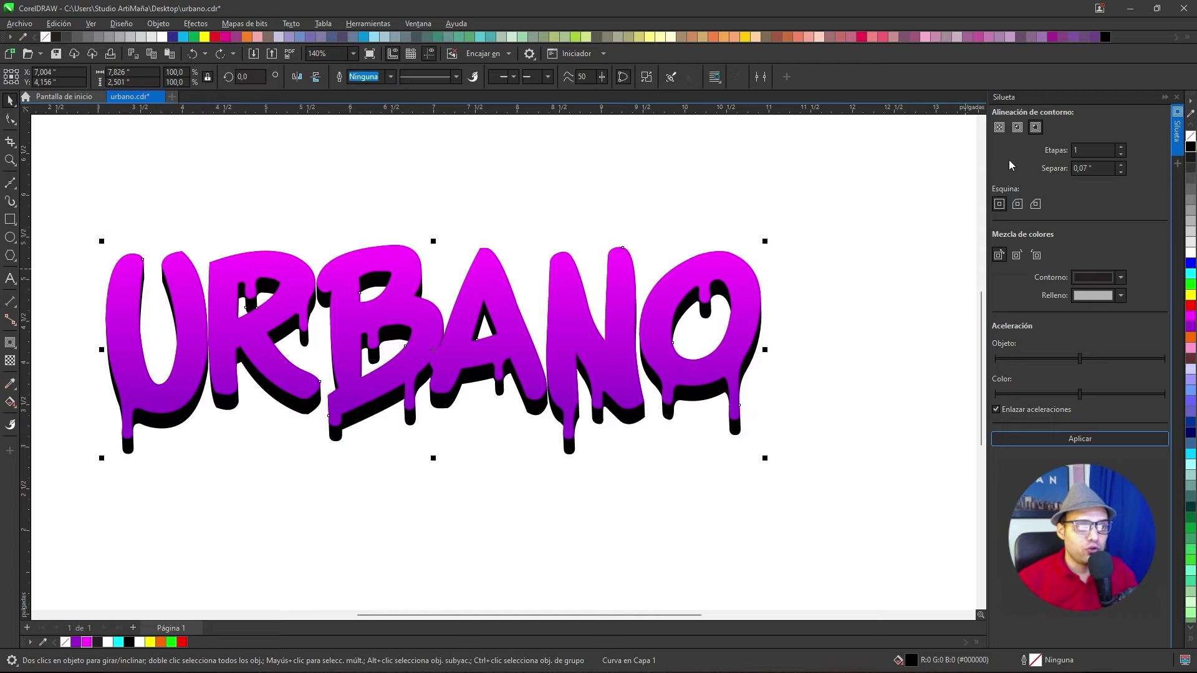
click(1018, 205)
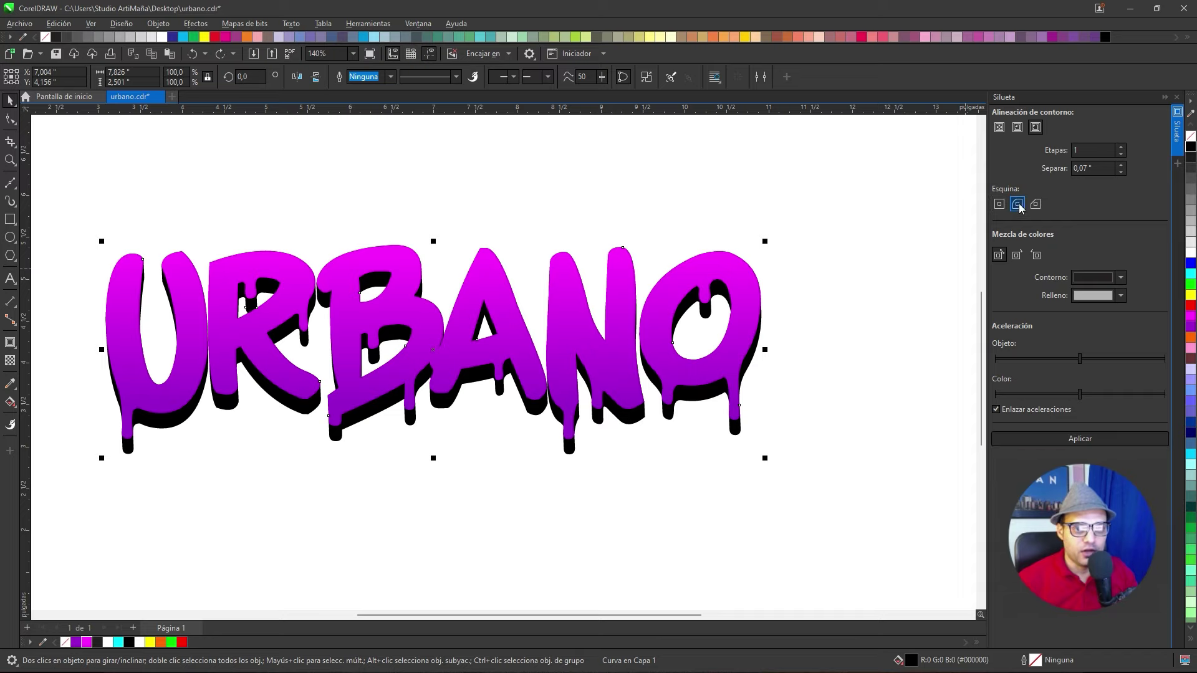
click(1076, 439)
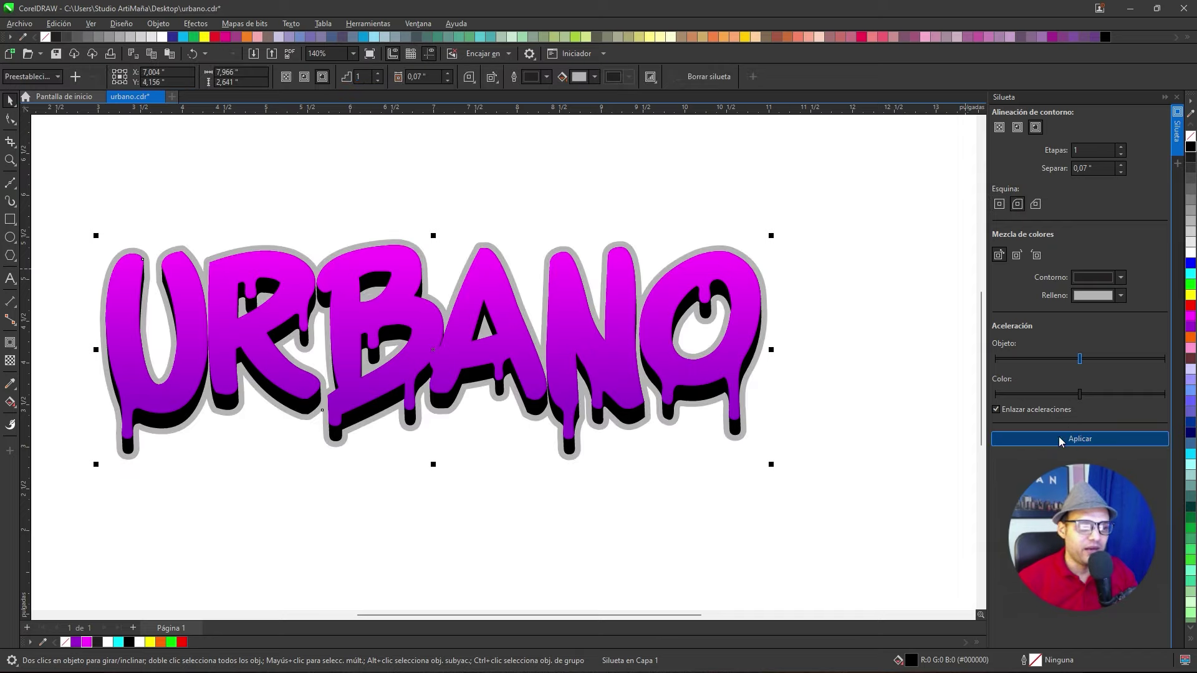
scroll(704, 428, up, 5)
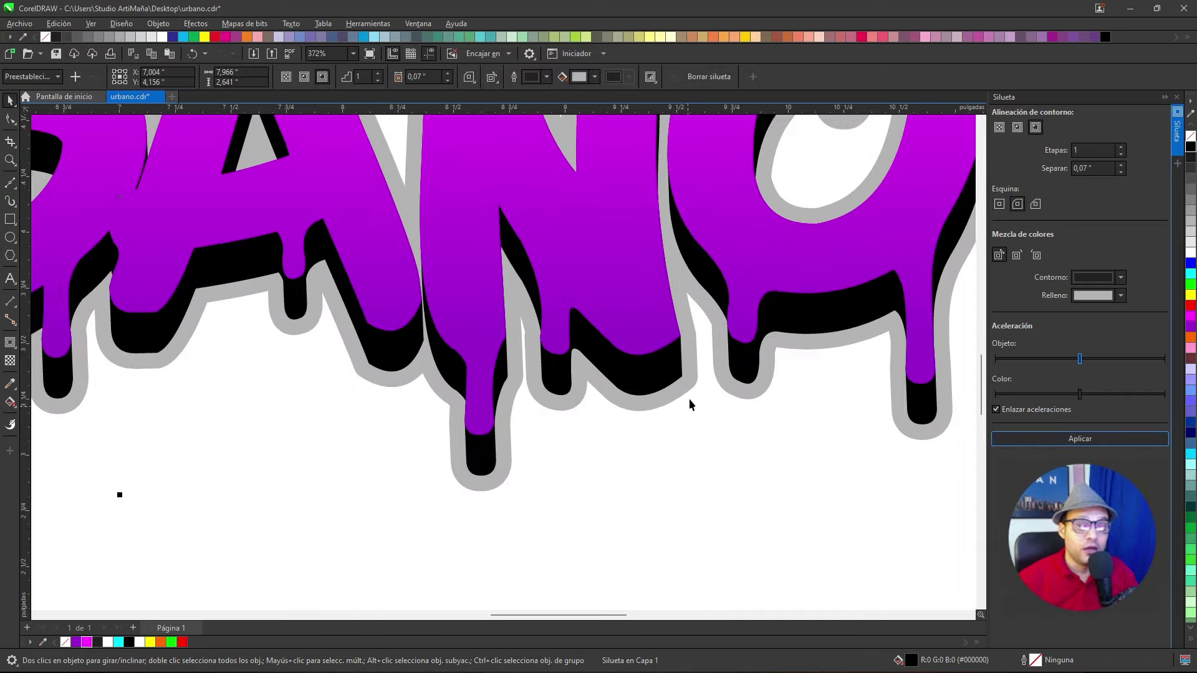
scroll(689, 405, down, 6)
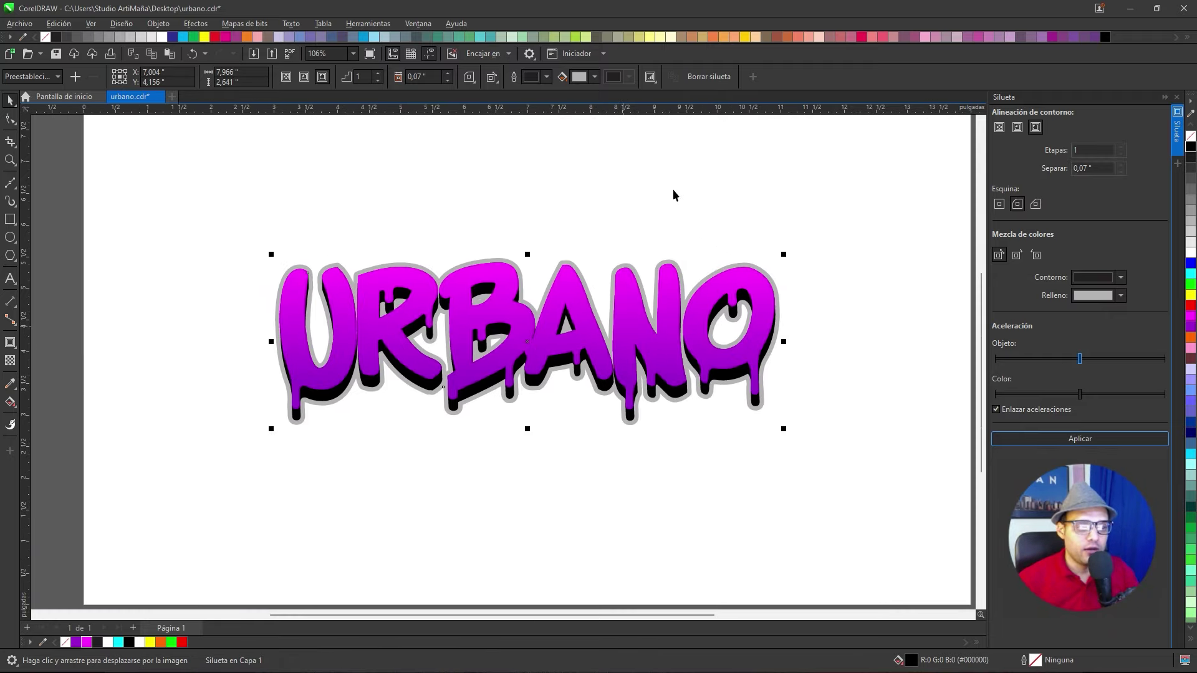
Break the outer contour apart from the black shadow shape, try moving it away, and undo that move
key(ctrl+k)
drag(682, 275, 734, 205)
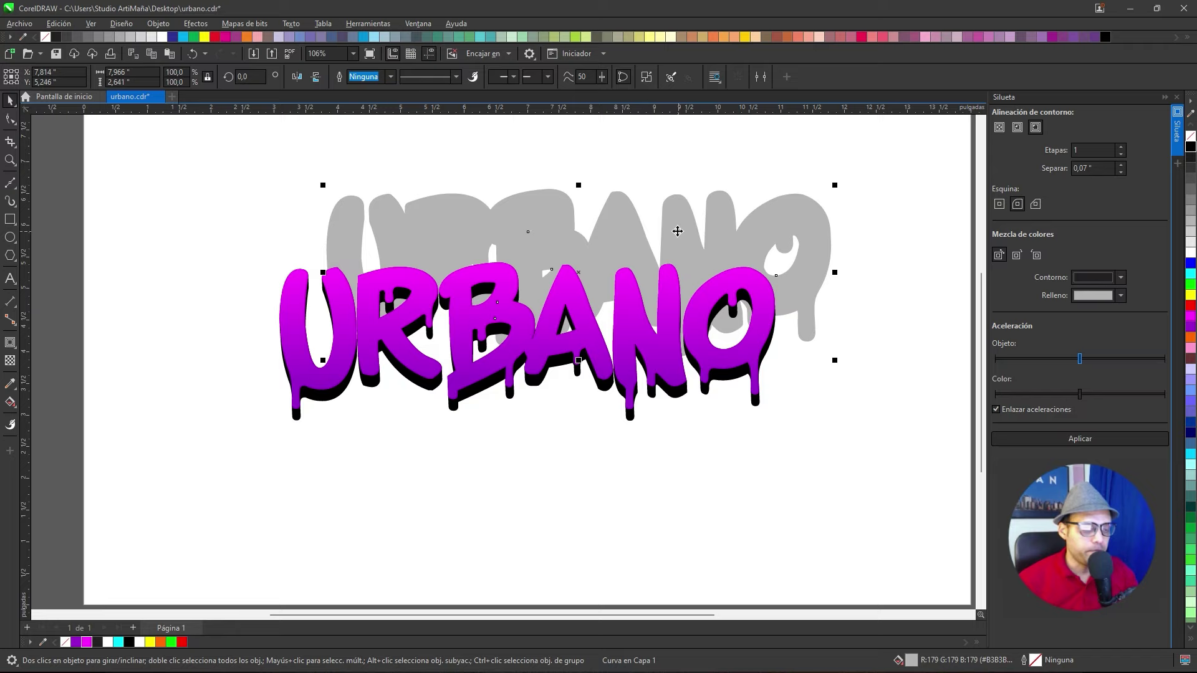
key(ctrl+z)
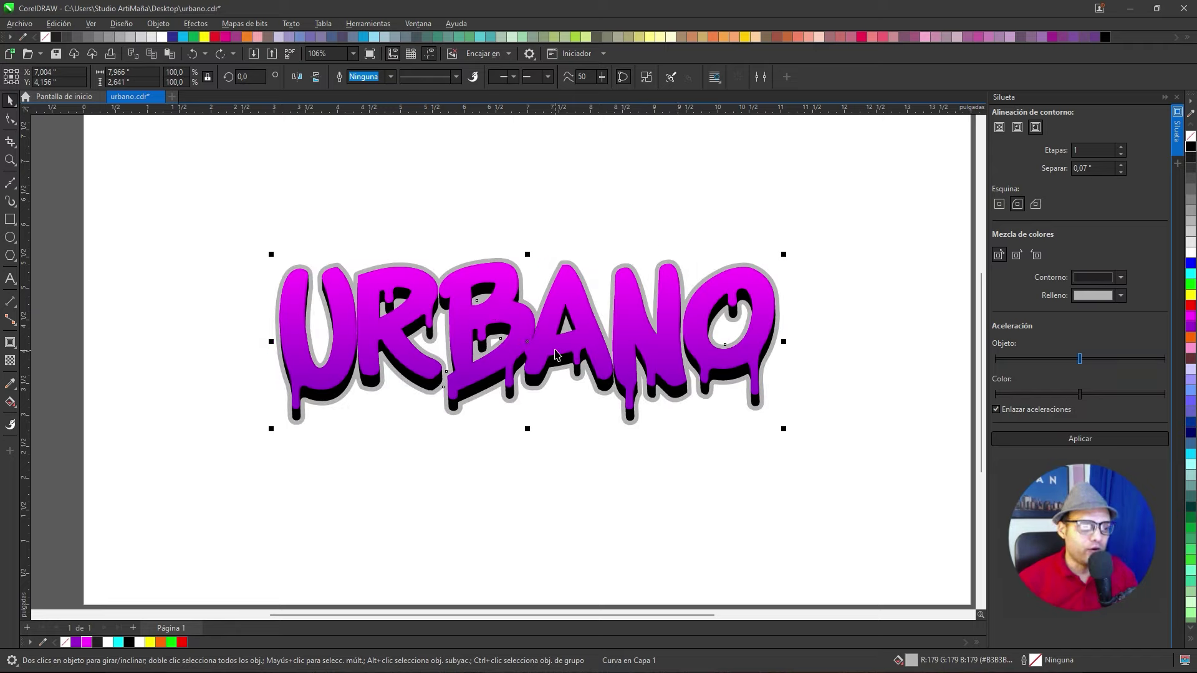
Fill the separated outer contour with a vertical linear gradient from purple at the top to cyan at the bottom
click(11, 405)
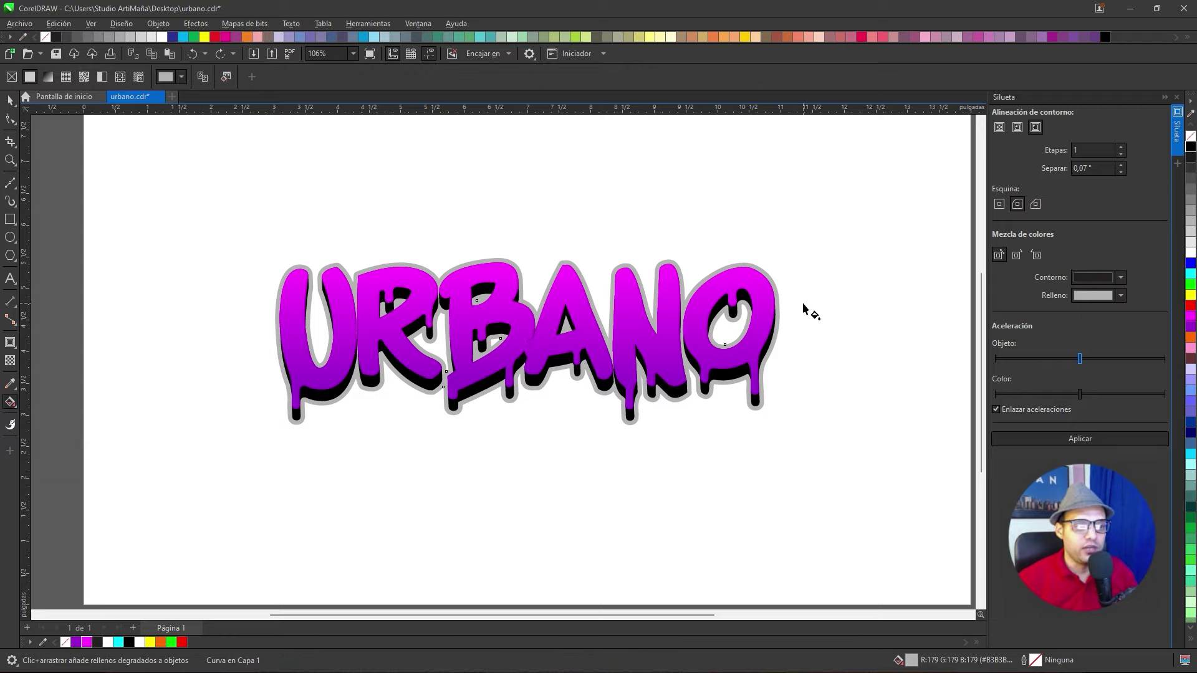
drag(805, 258, 804, 418)
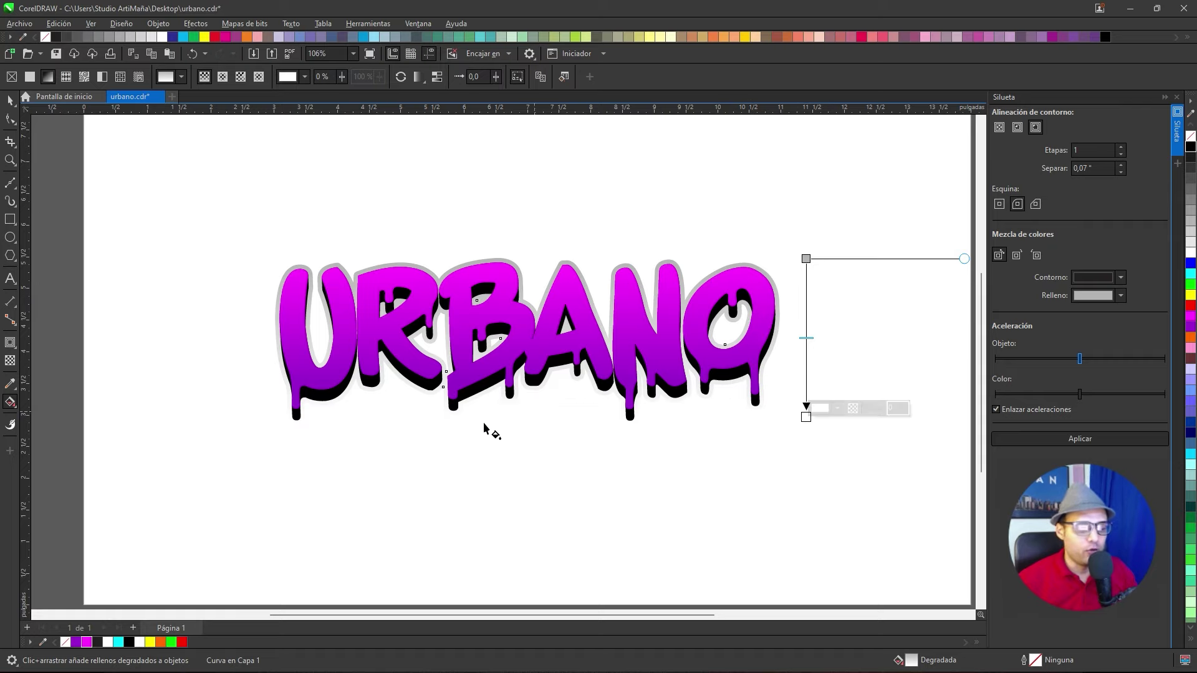
click(118, 643)
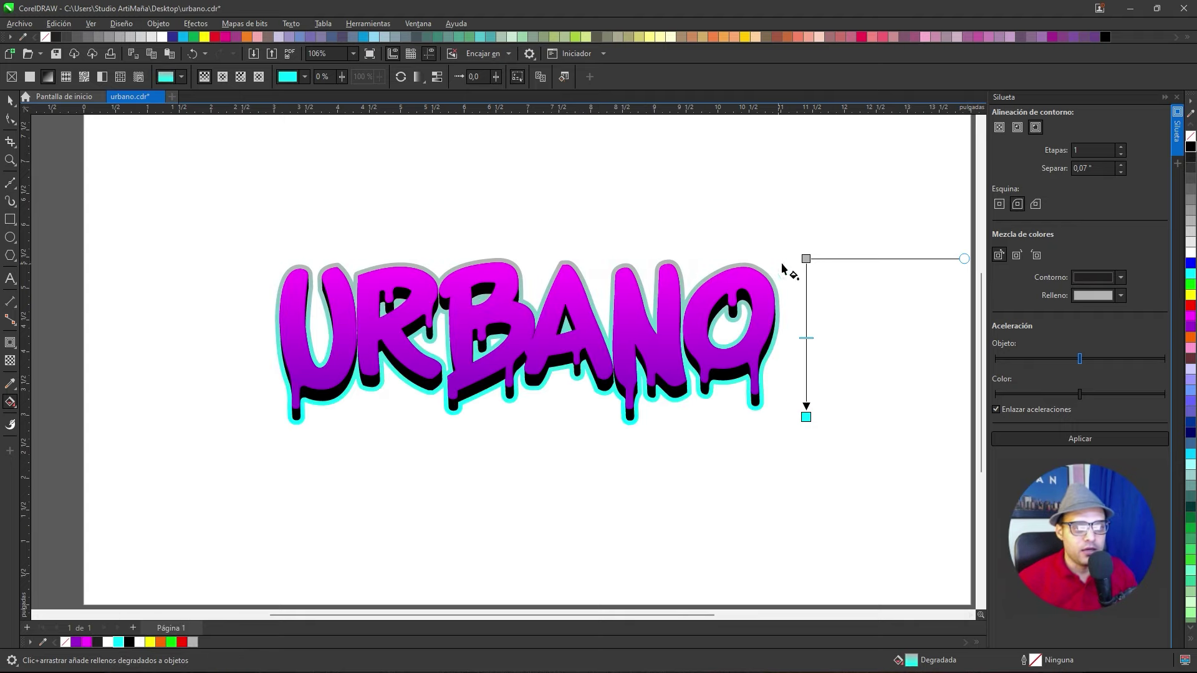
click(806, 258)
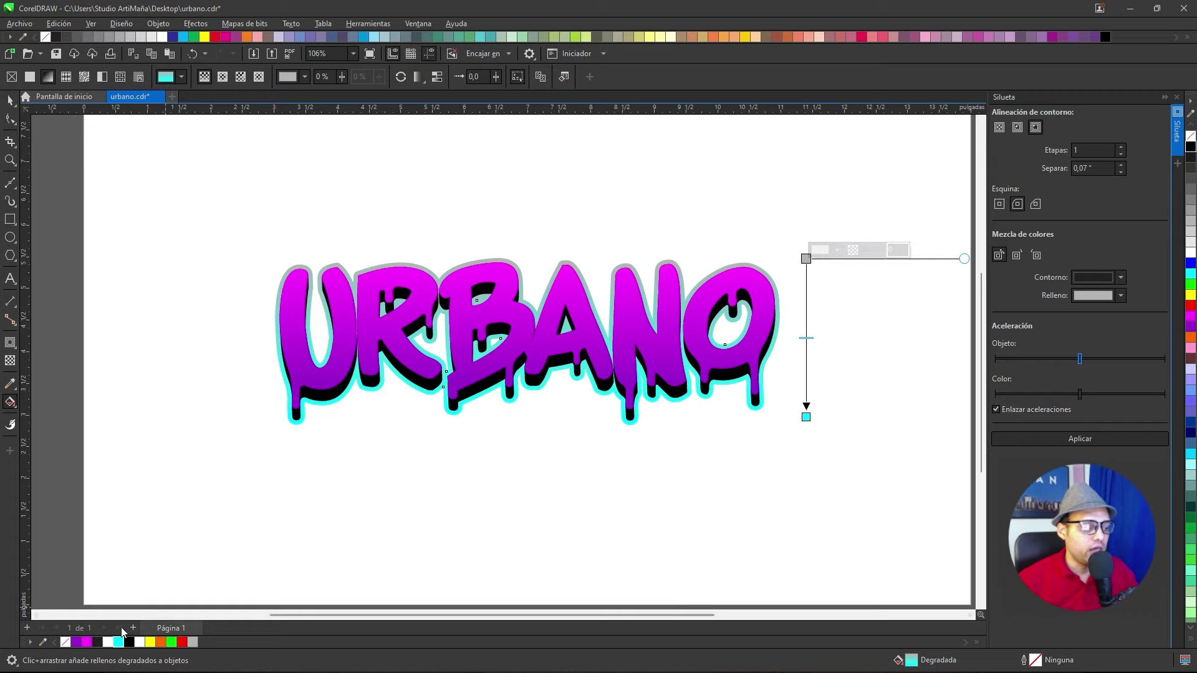
click(86, 643)
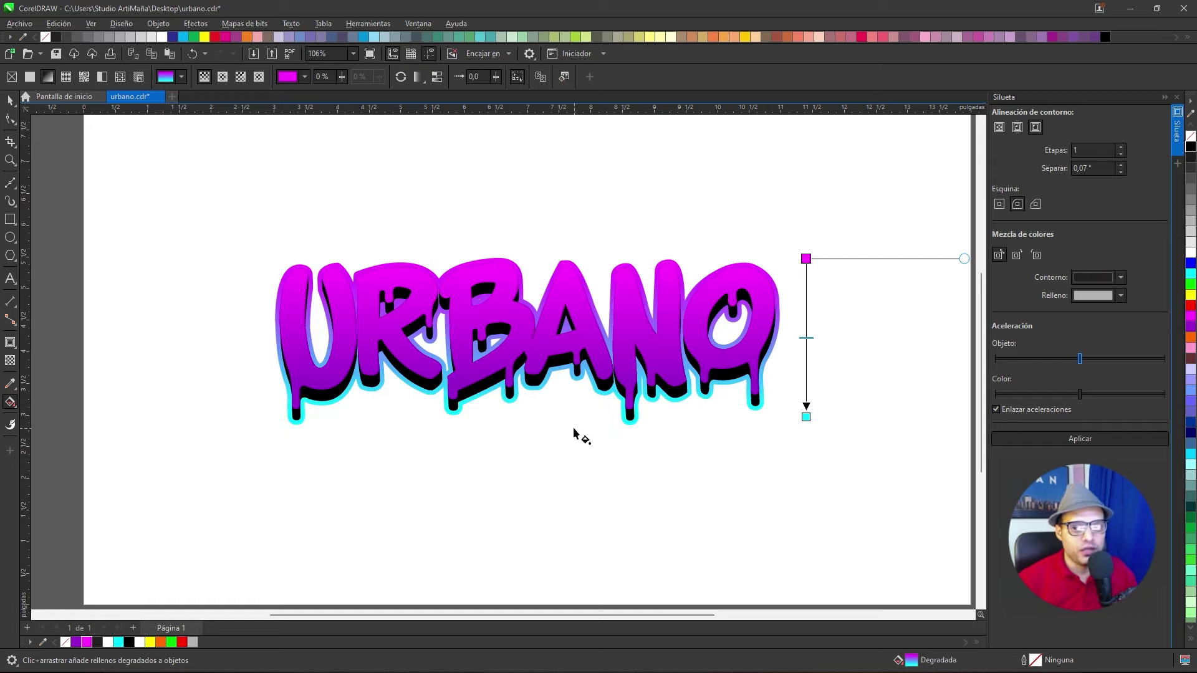
click(75, 642)
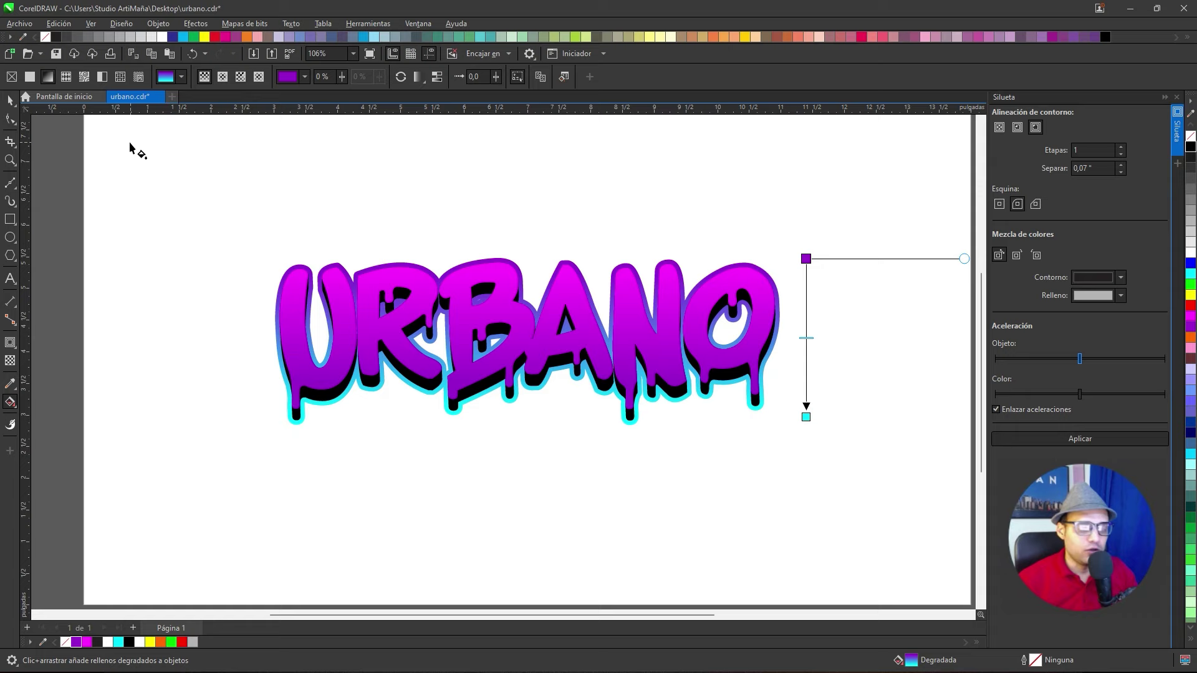
click(7, 101)
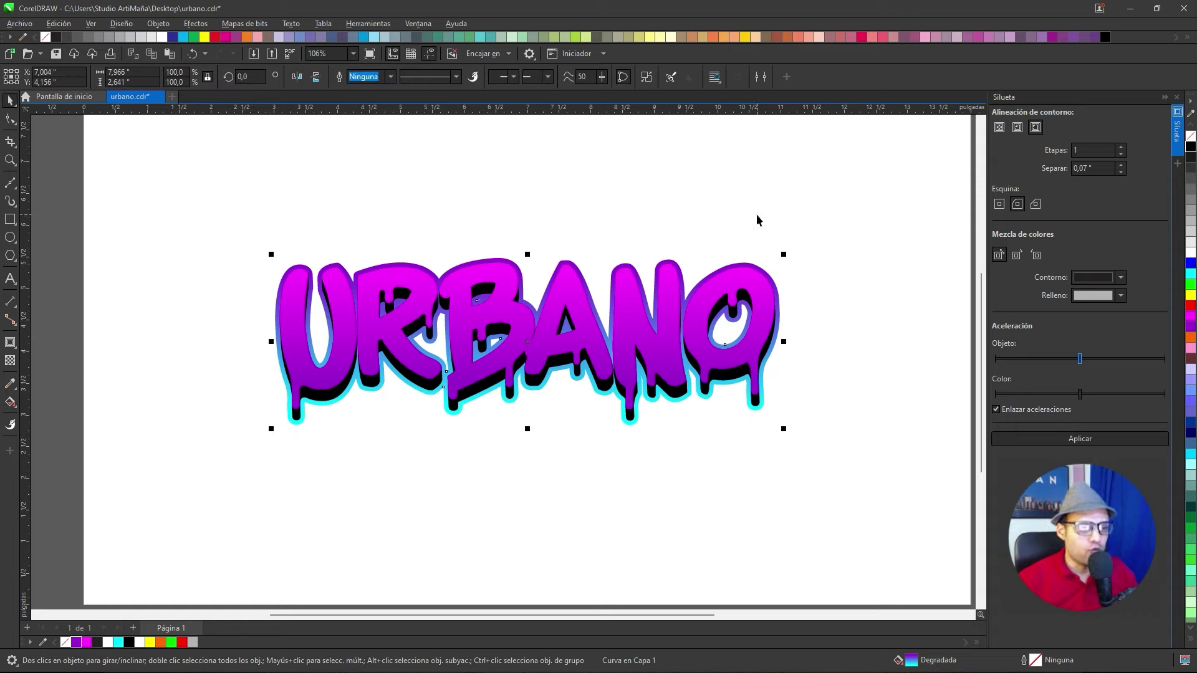
Add a drop shadow straight below the gradient contour shape with a vertical offset of about -0.145"
click(775, 267)
click(768, 279)
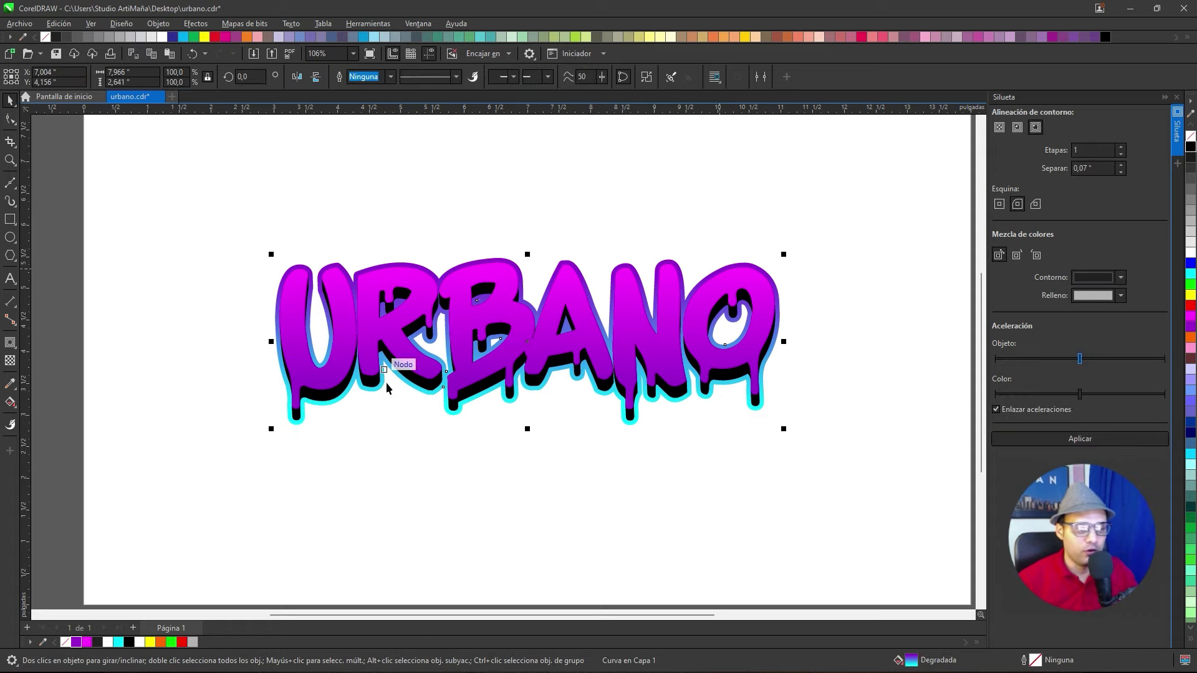
click(10, 342)
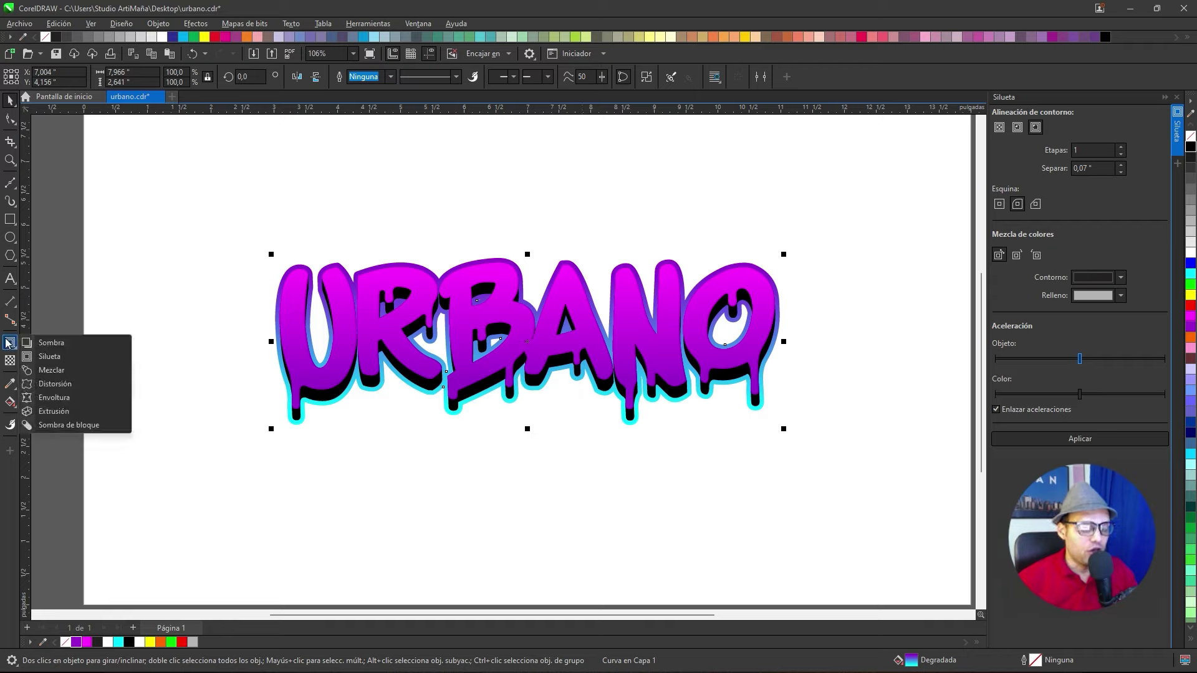
click(55, 343)
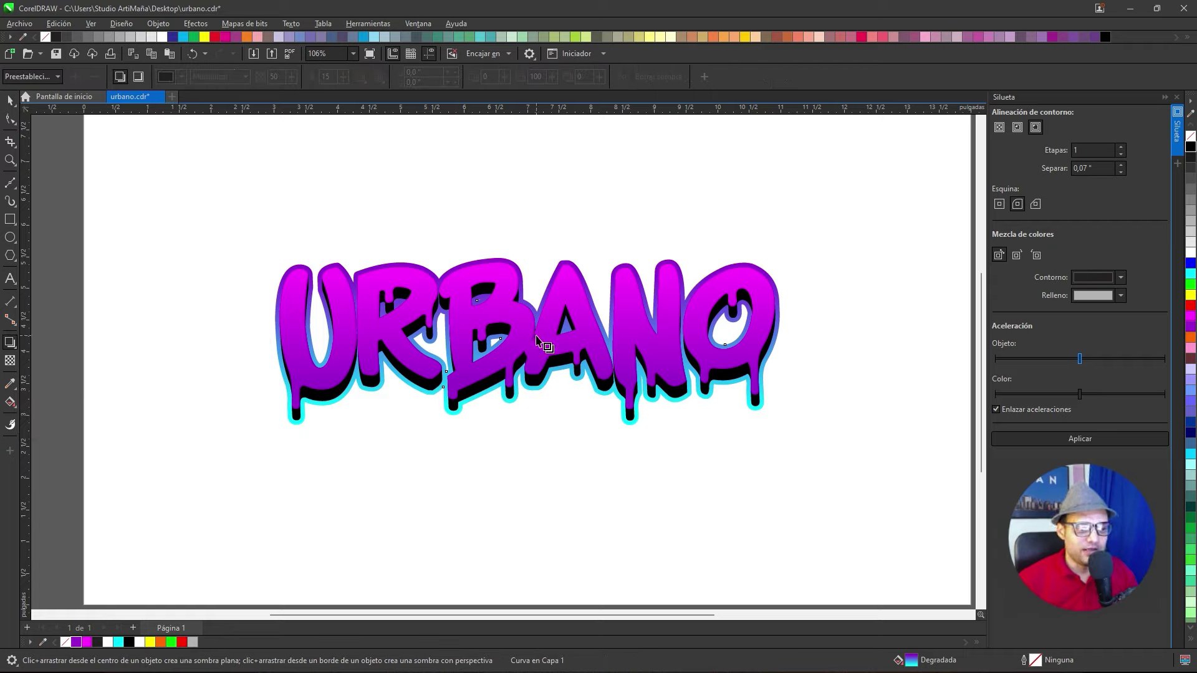
drag(528, 342, 525, 436)
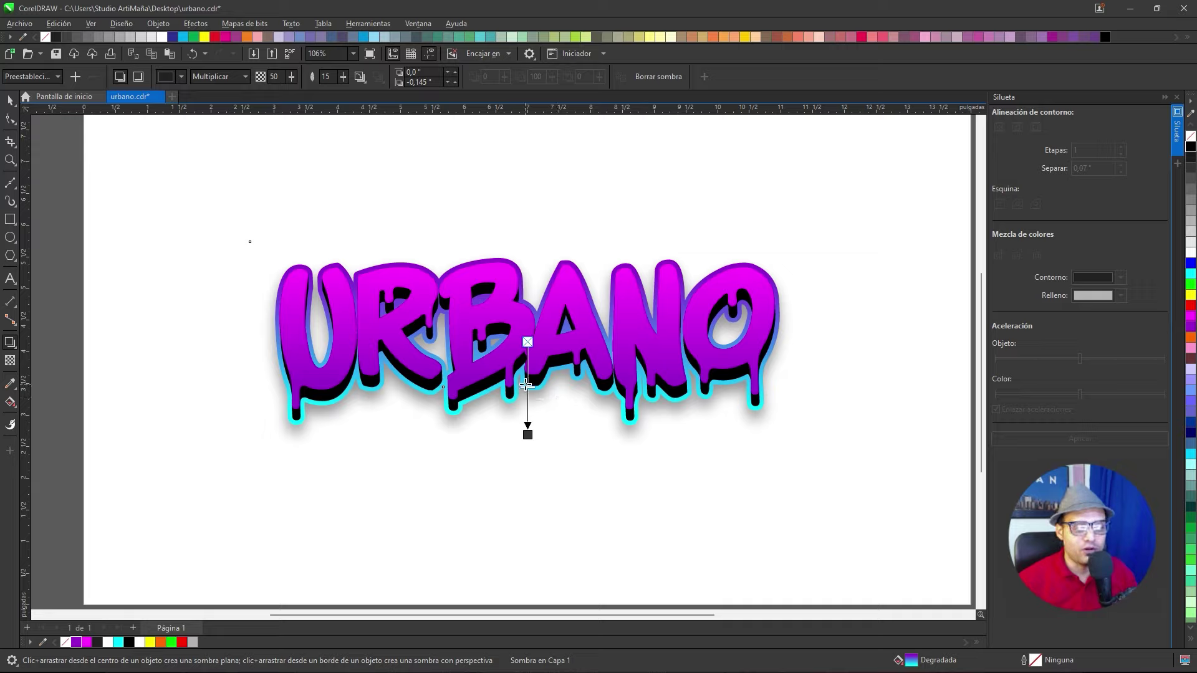
Set the drop shadow's opacity to 73 and its feathering to 10
drag(526, 385, 527, 409)
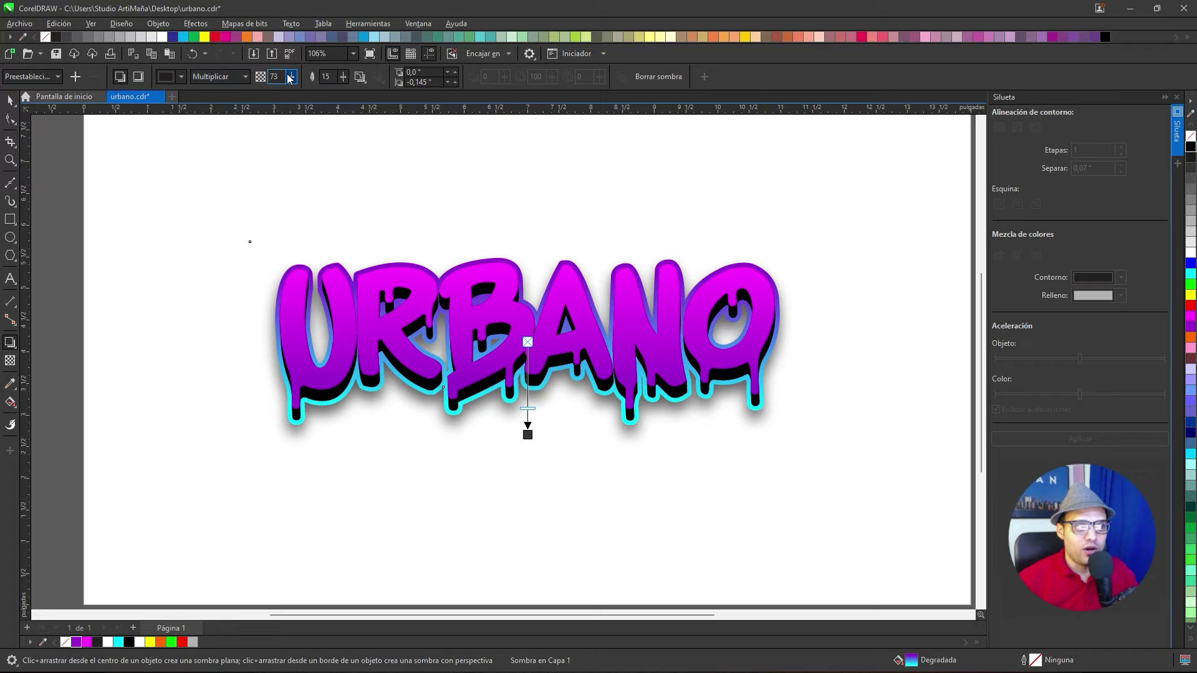
click(342, 77)
click(343, 91)
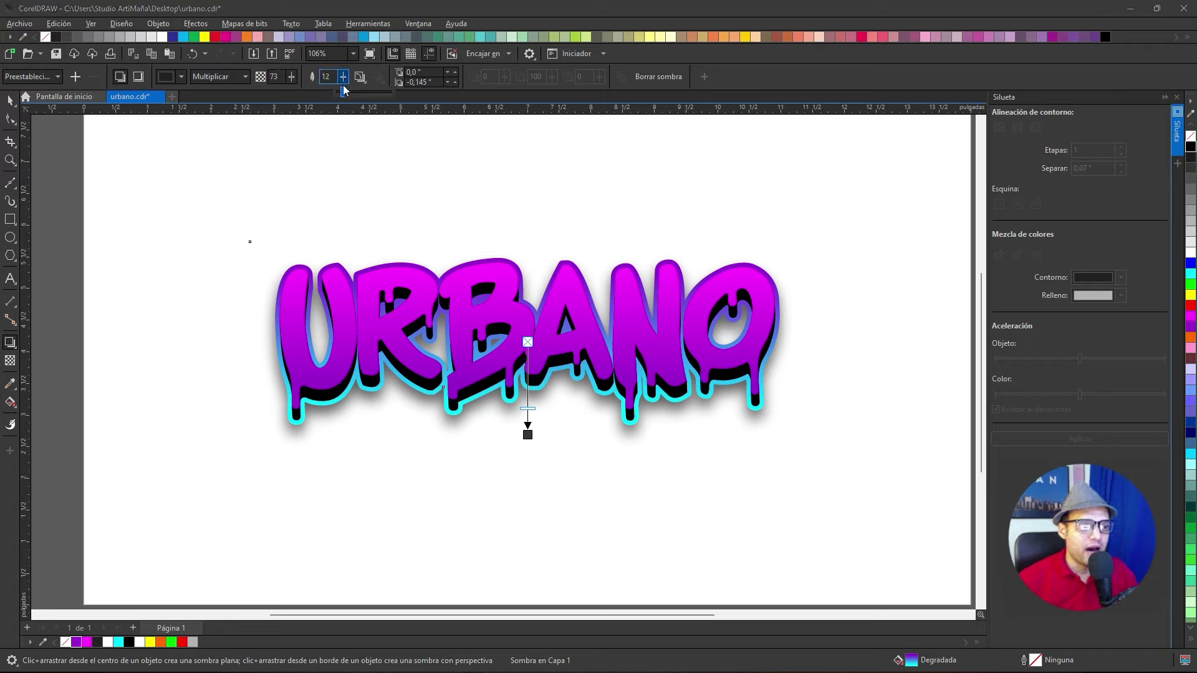
drag(344, 89, 341, 85)
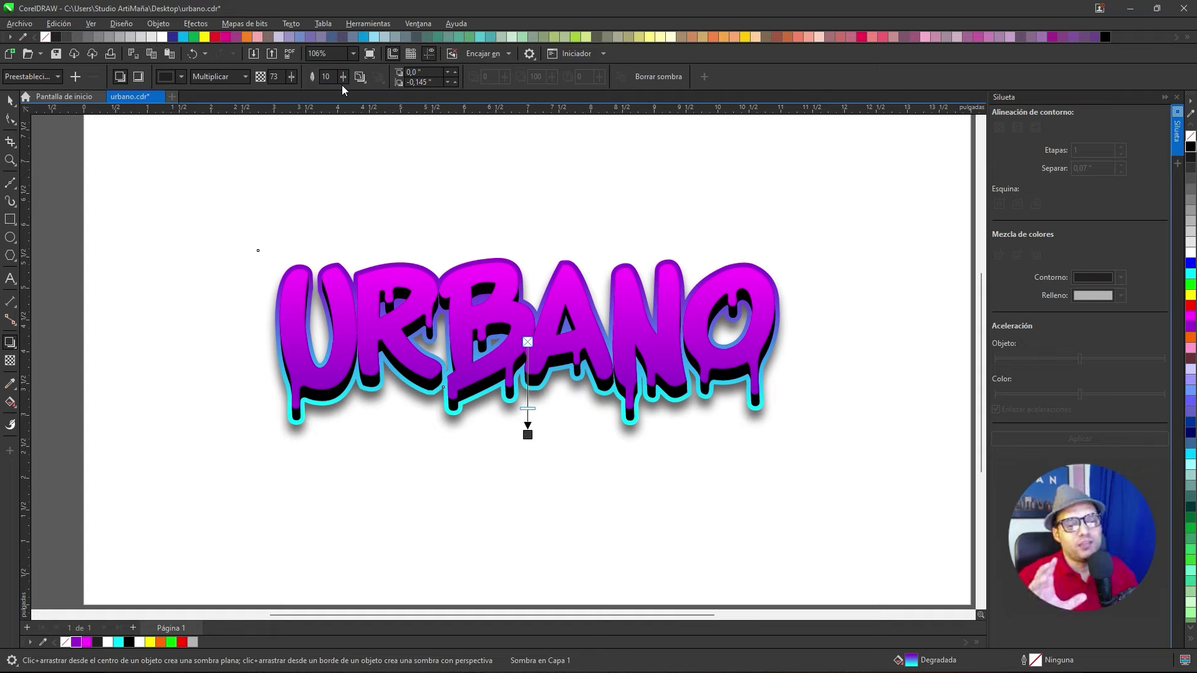
click(10, 100)
click(907, 446)
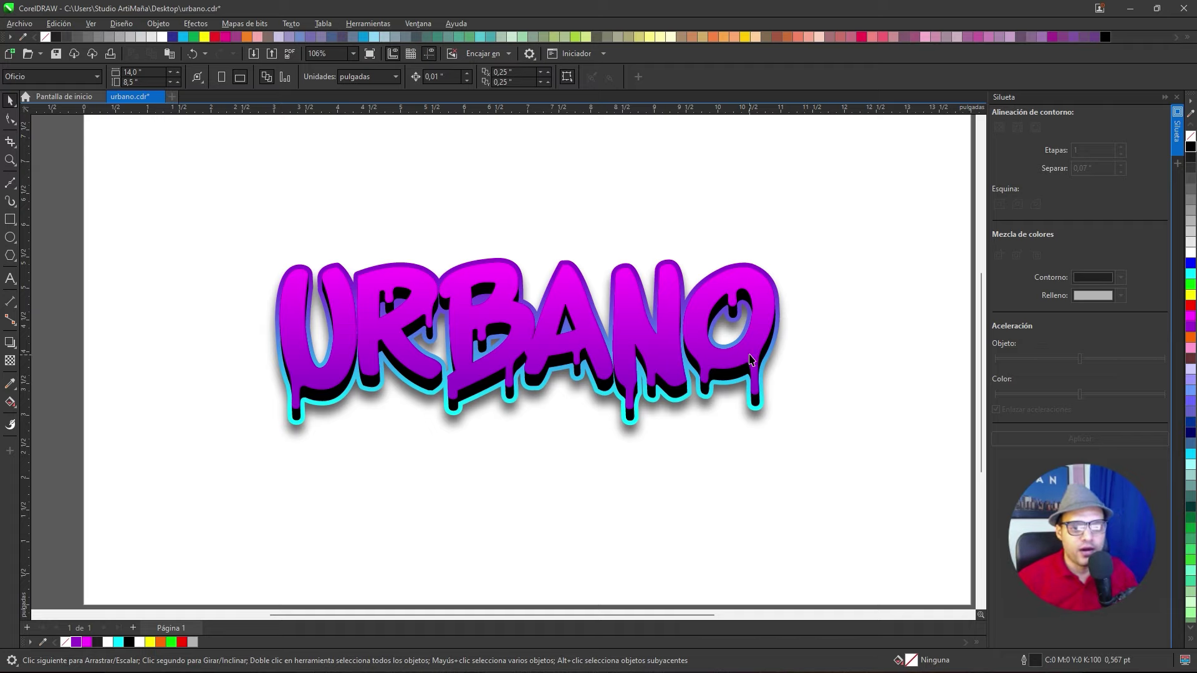
scroll(752, 362, down, 2)
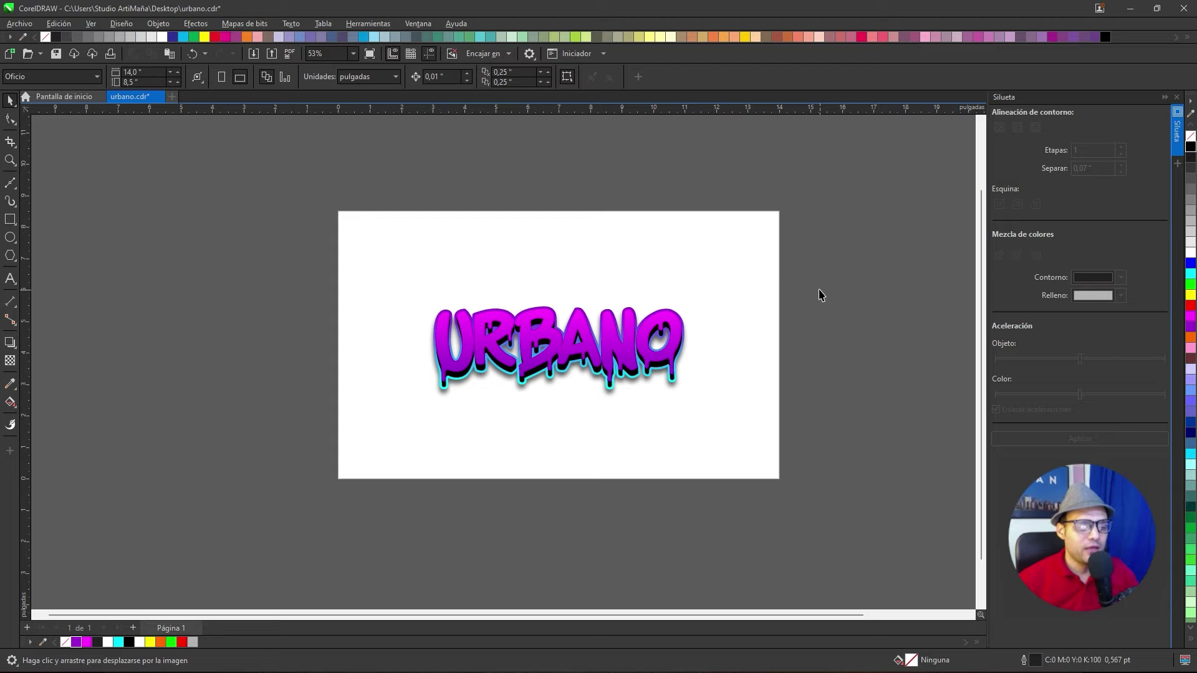
scroll(553, 335, up, 3)
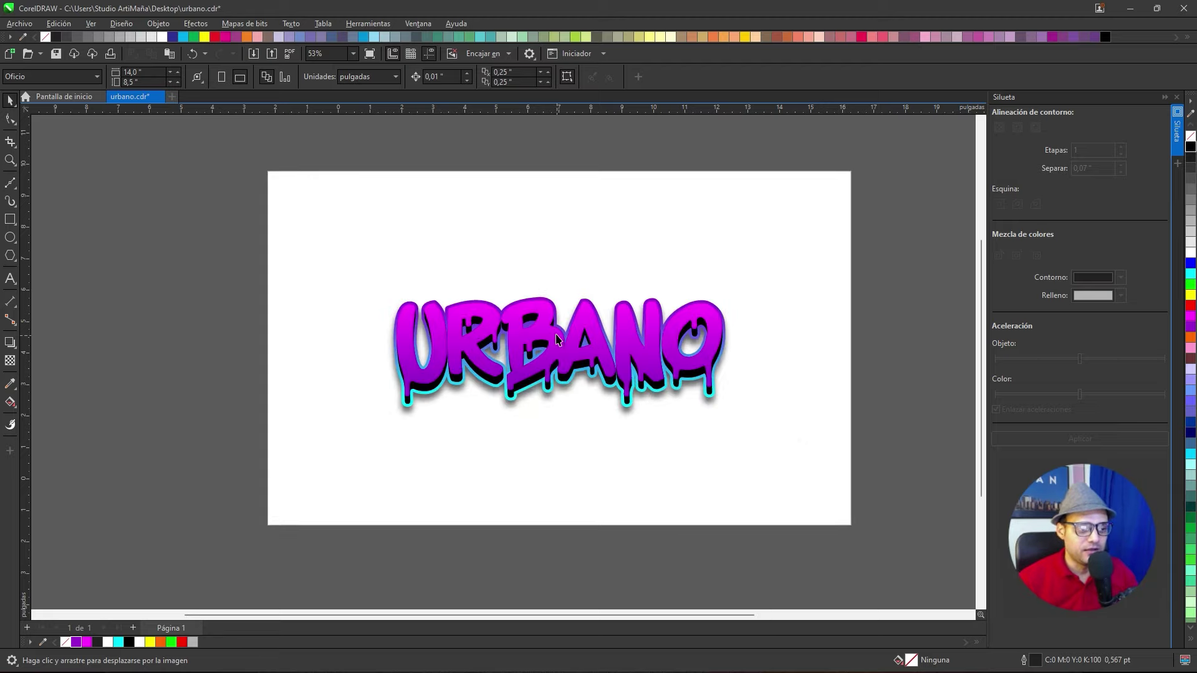
click(562, 331)
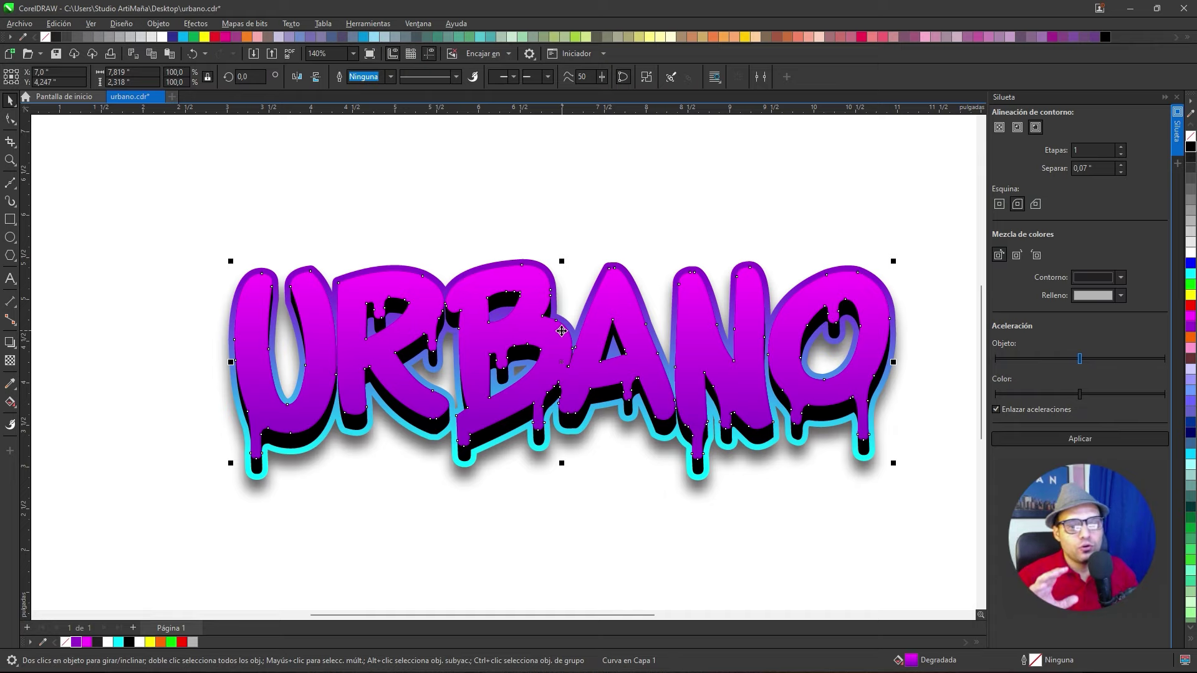
scroll(562, 331, down, 1)
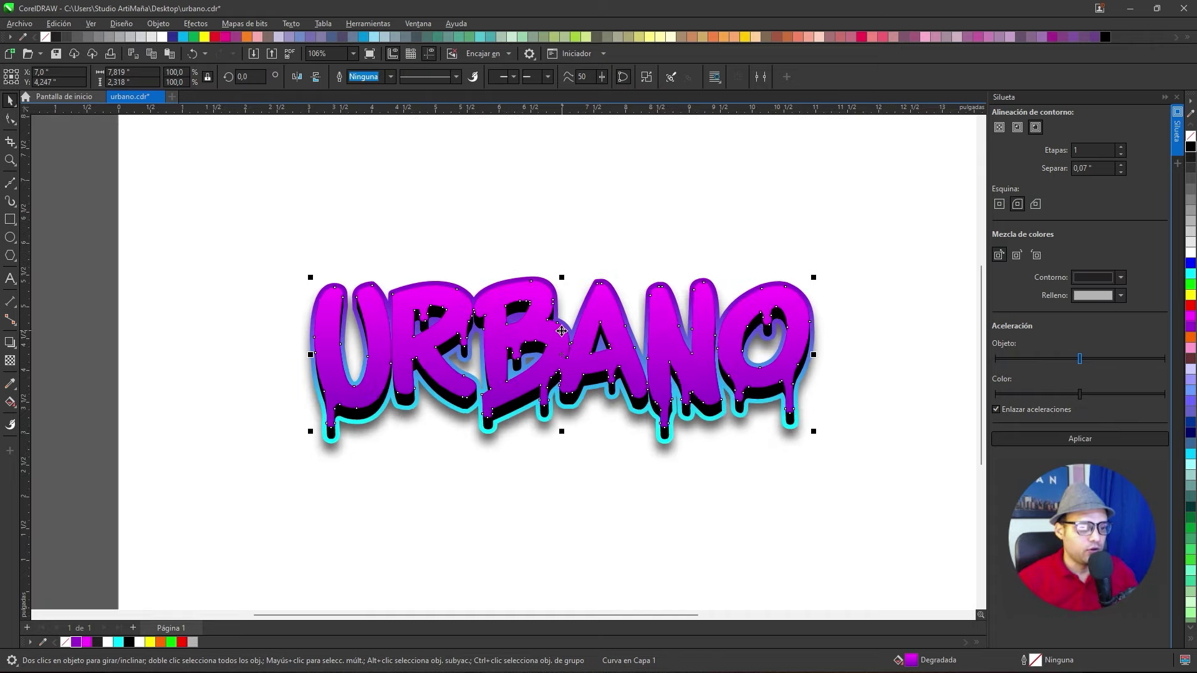
scroll(524, 348, down, 1)
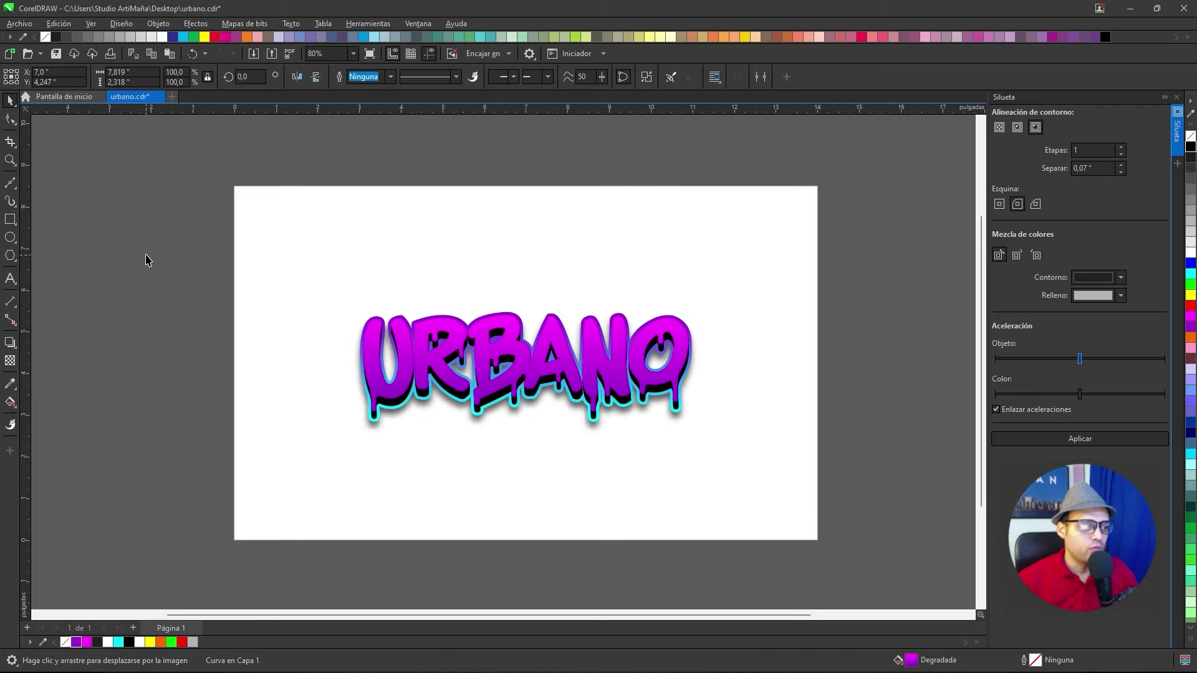
click(147, 259)
Apply a one-step inside contour with a 0.04" offset and round corners to the magenta-purple lettering
scroll(526, 363, up, 1)
click(560, 340)
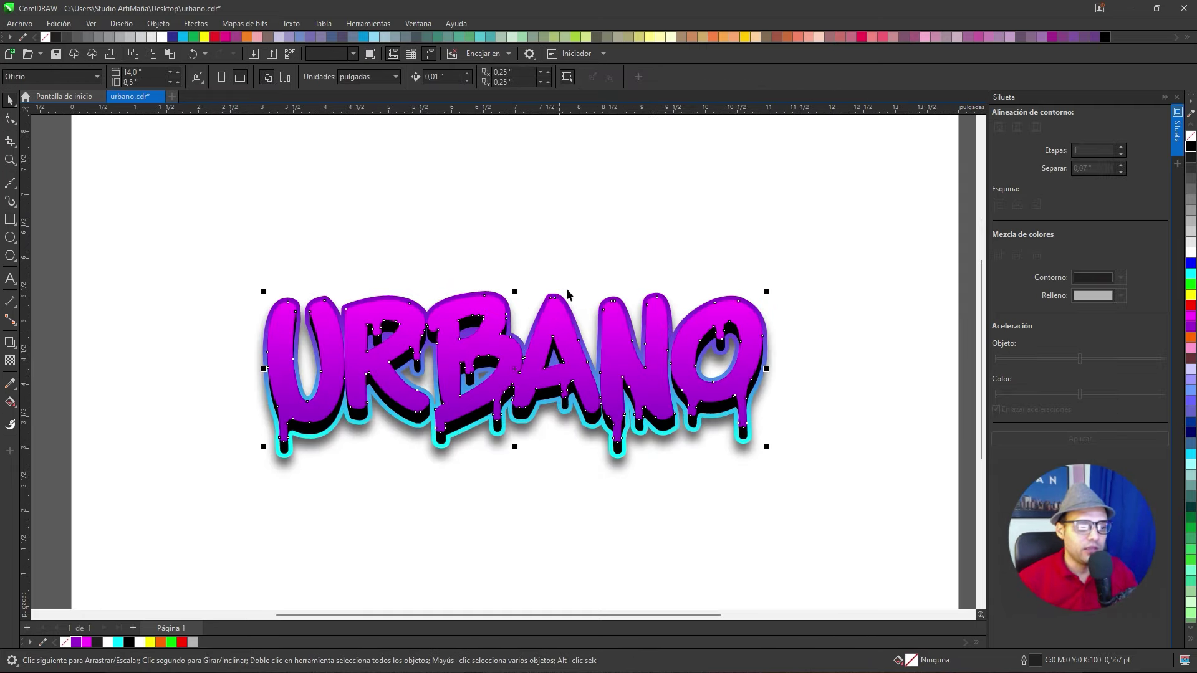
scroll(570, 330, up, 1)
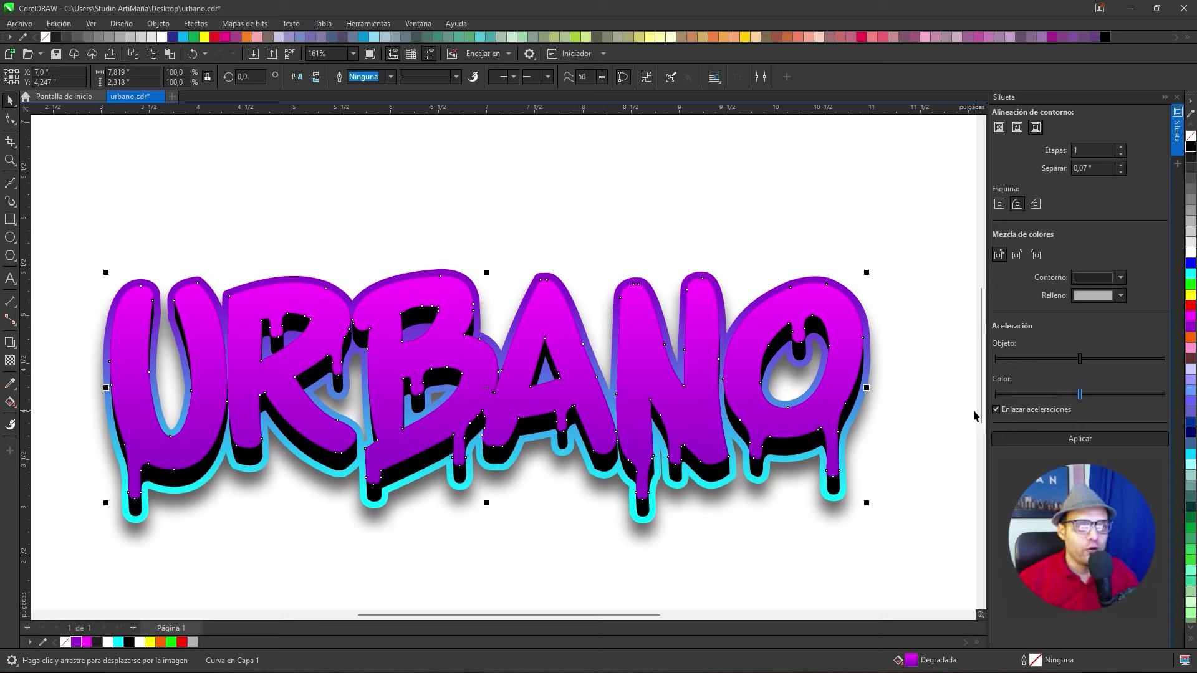
click(1017, 129)
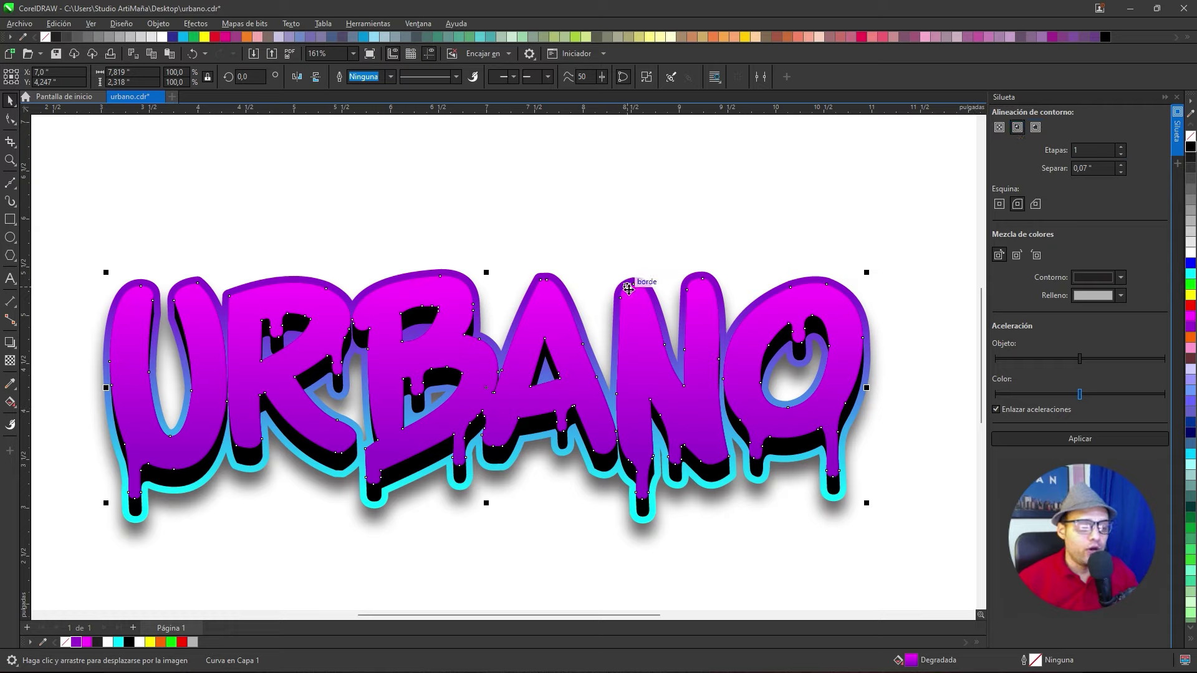
click(1121, 172)
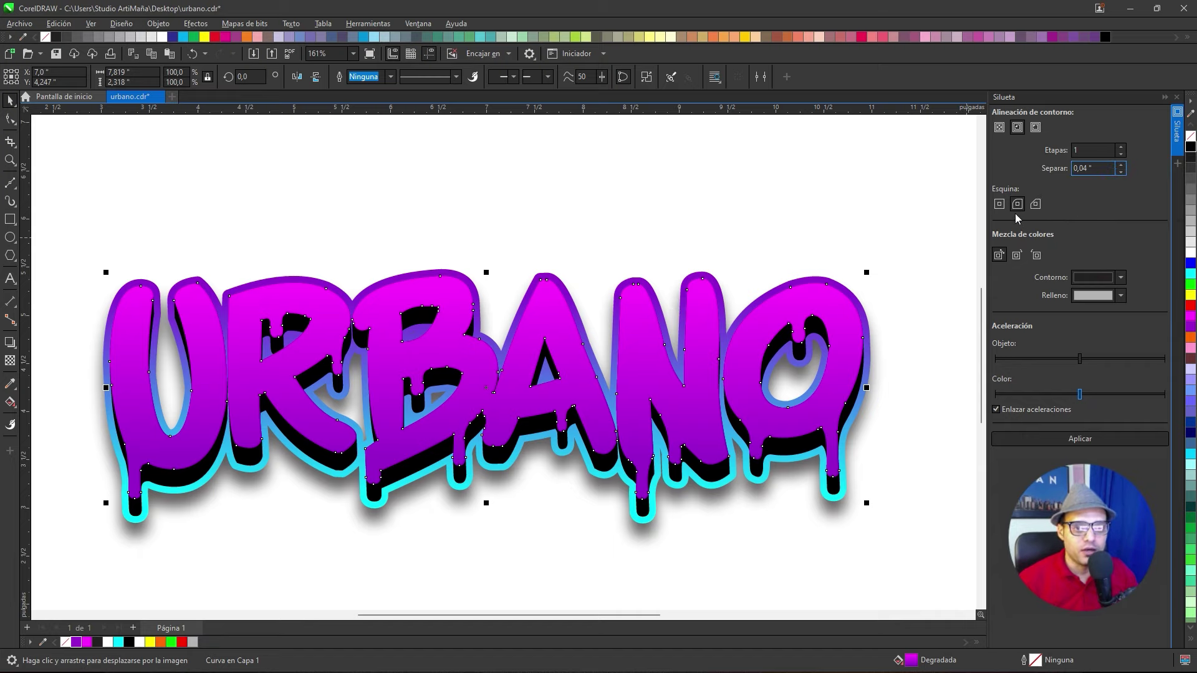
click(1089, 440)
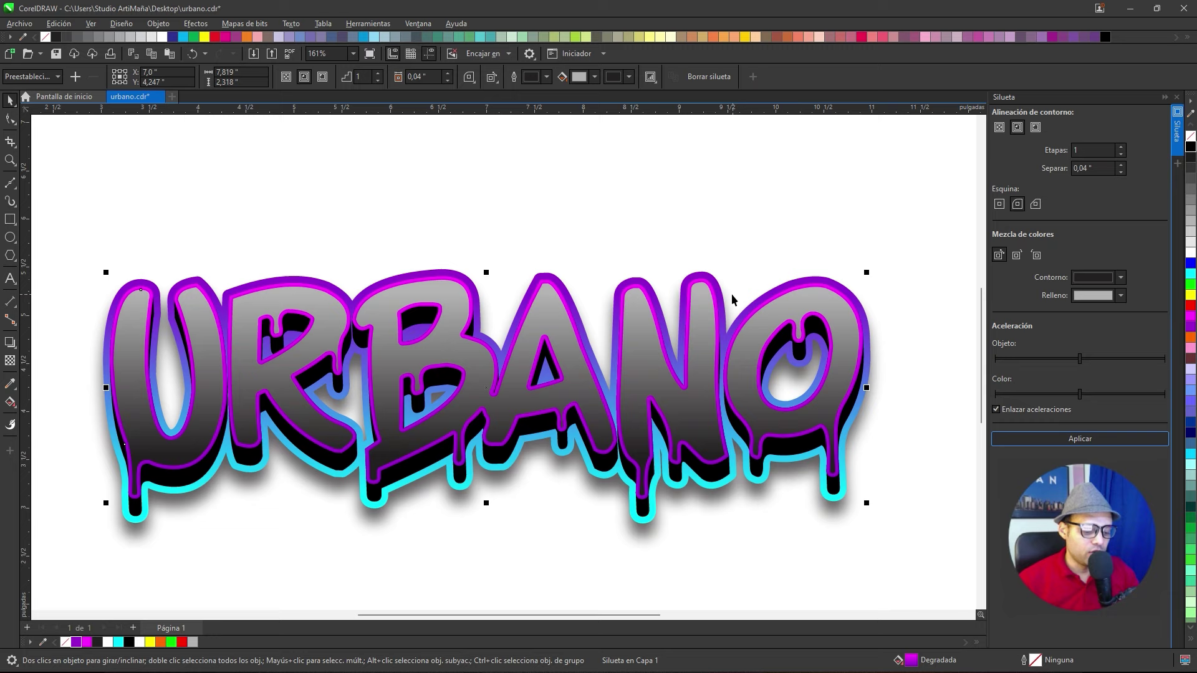
Break the inner grey contour apart from the lettering, try moving it upward, and undo that move
click(859, 225)
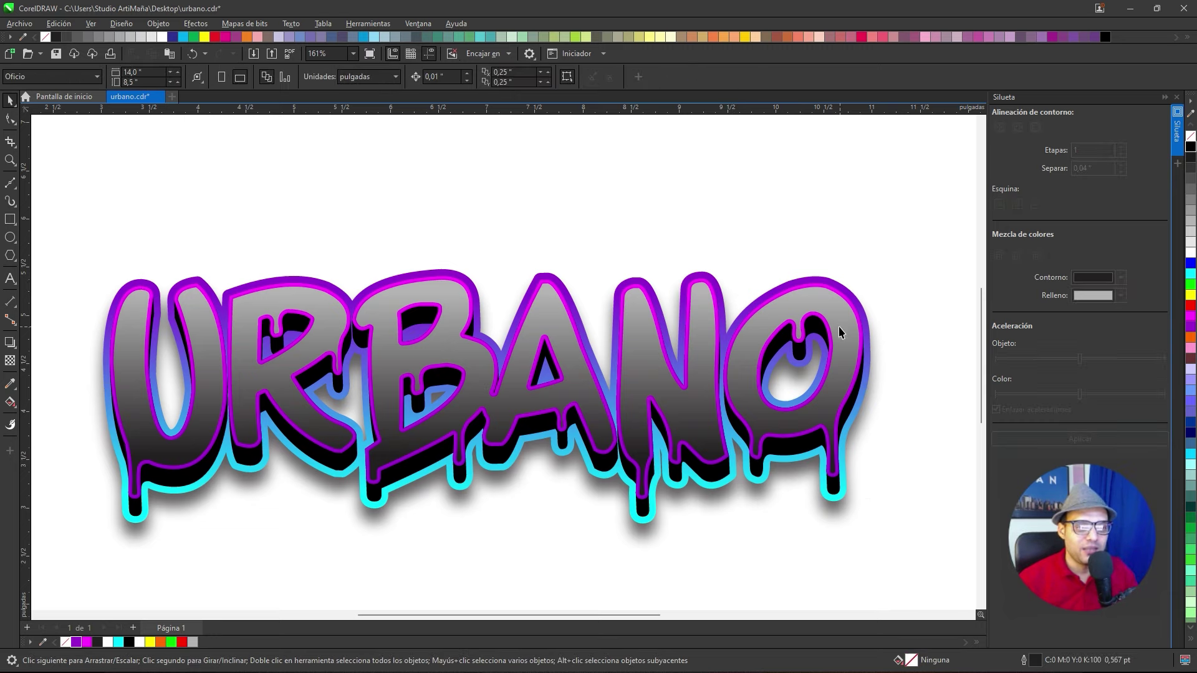
drag(840, 309, 837, 244)
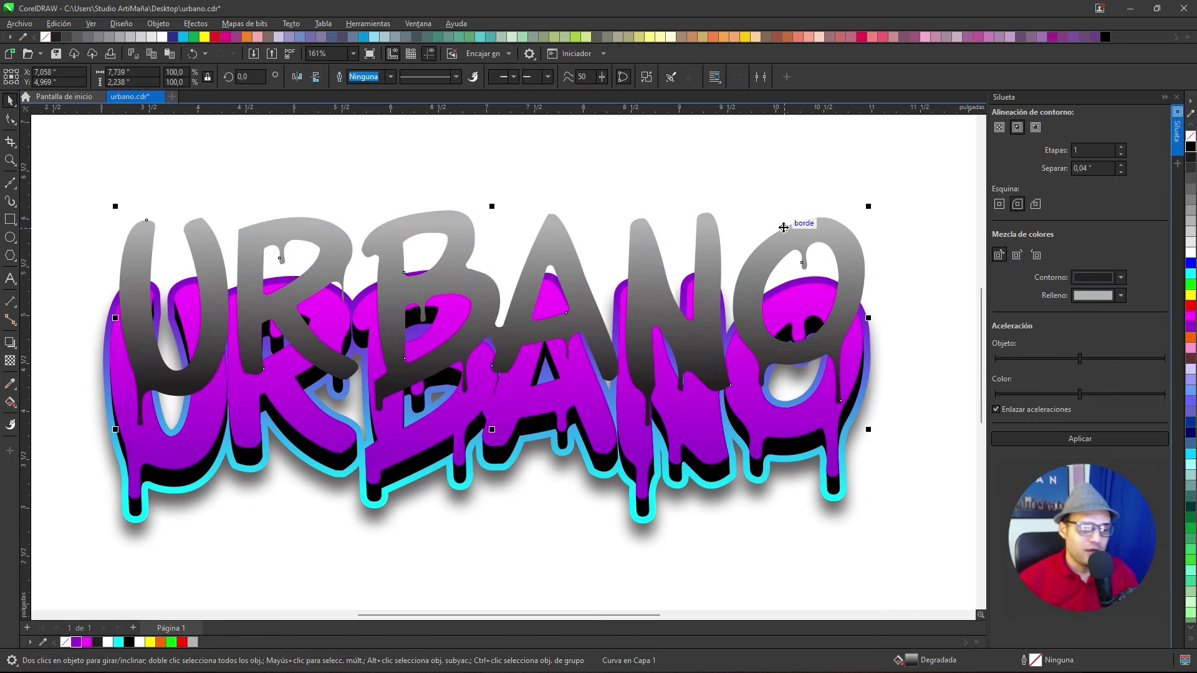
key(ctrl+z)
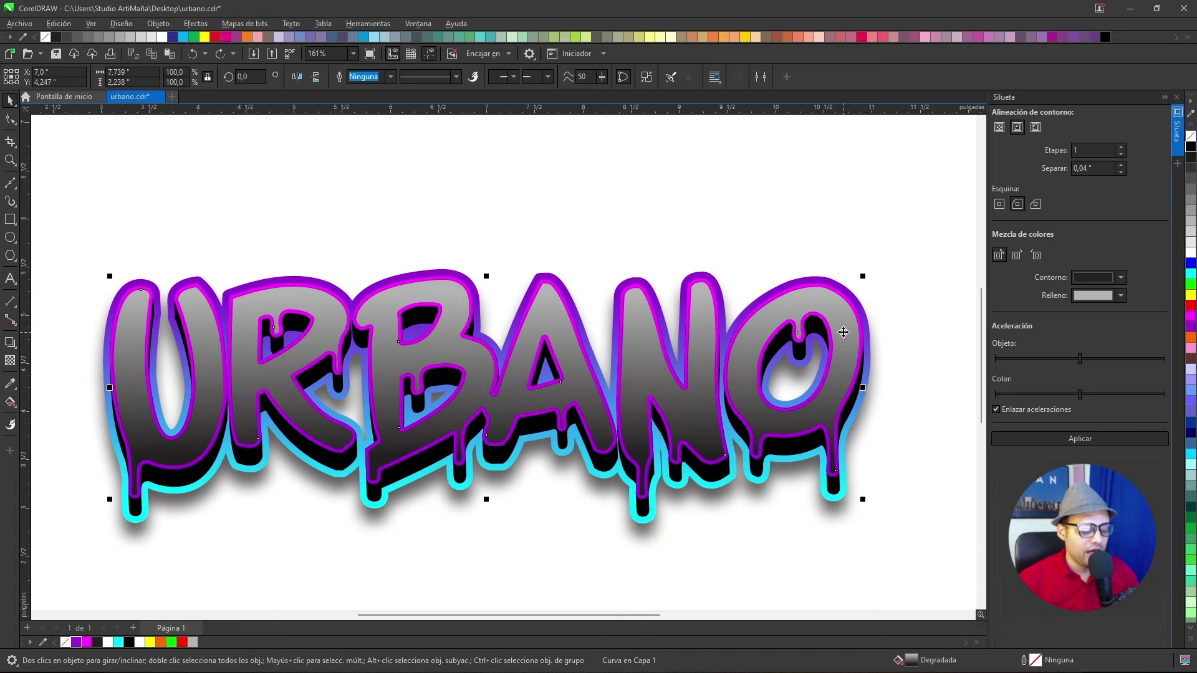
Try an offset duplicate of the inner grey lettering, move it farther away, and undo both changes
drag(843, 333, 868, 308)
scroll(569, 306, right, 1)
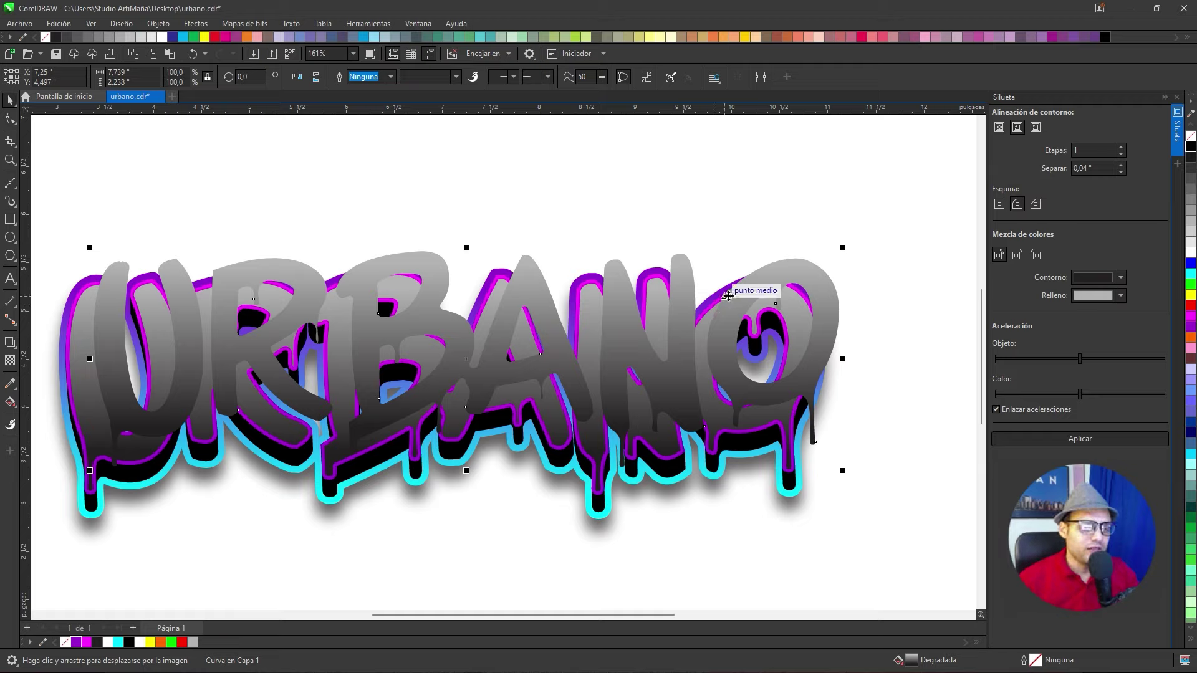
drag(767, 289, 784, 257)
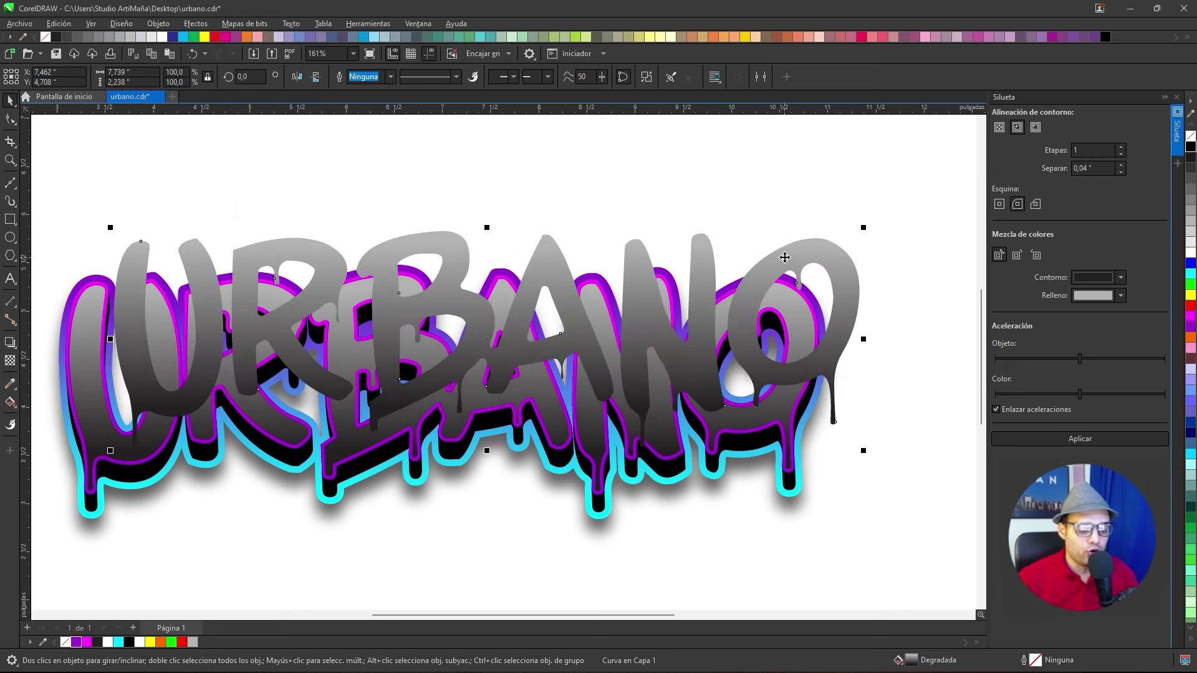
key(ctrl+z)
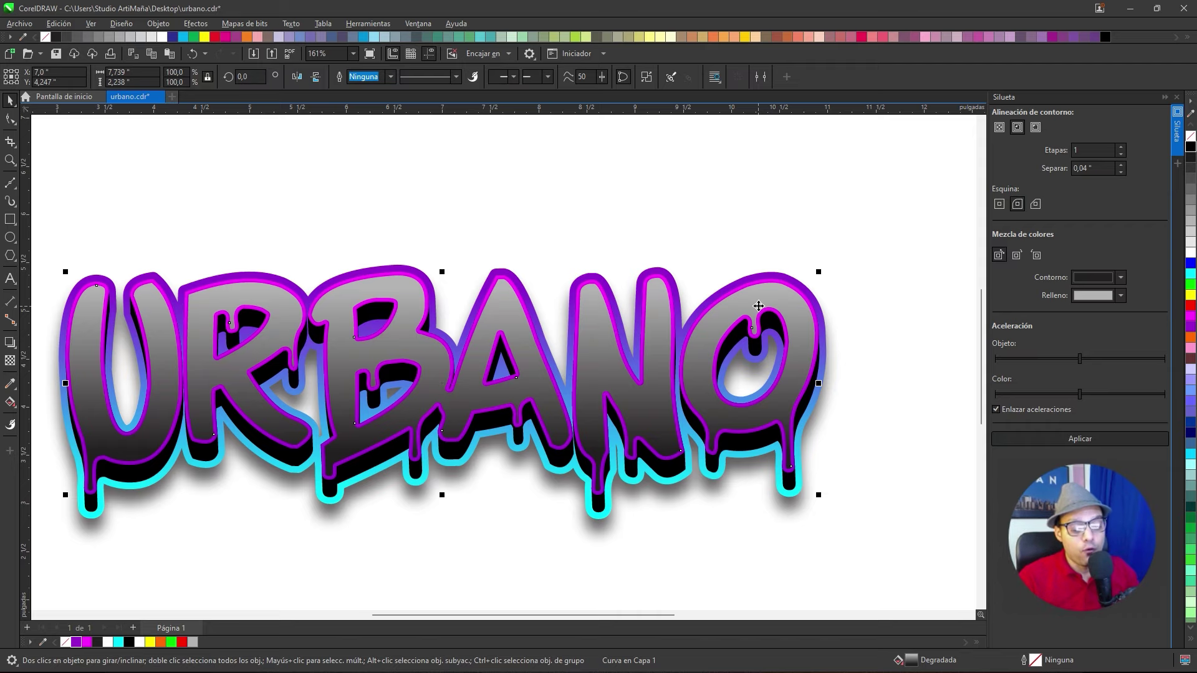
Duplicate the inner grey lettering in place, try moving the copy upward, and undo that move
drag(758, 307, 765, 241)
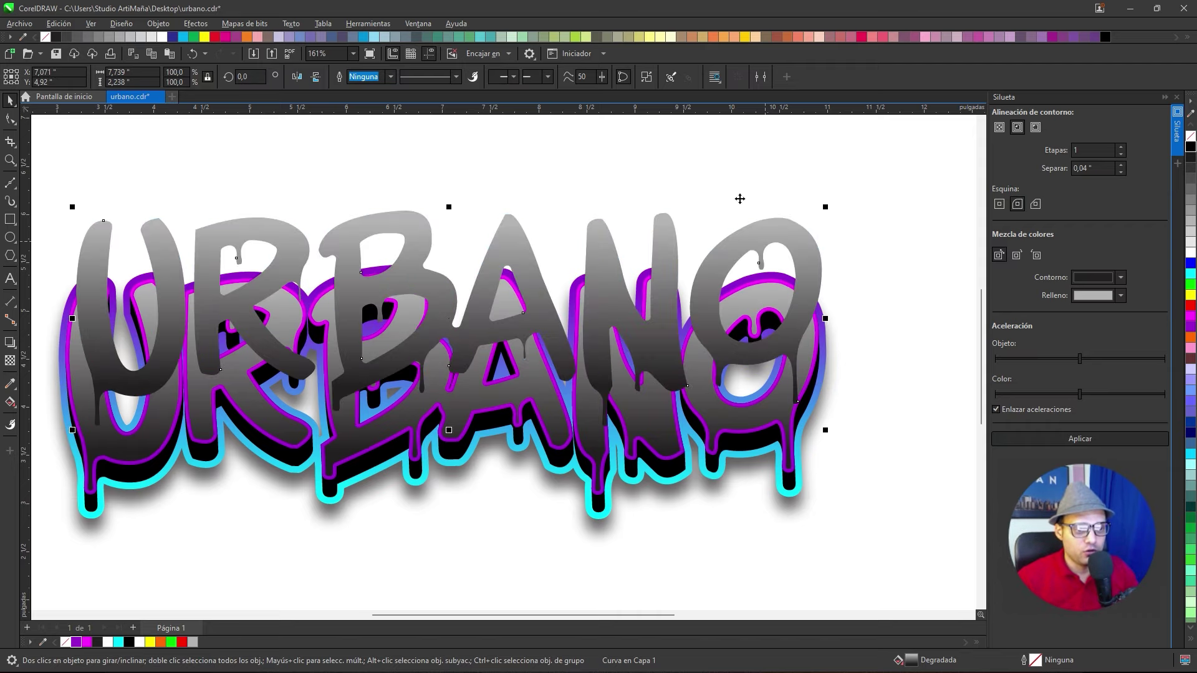
key(ctrl+z)
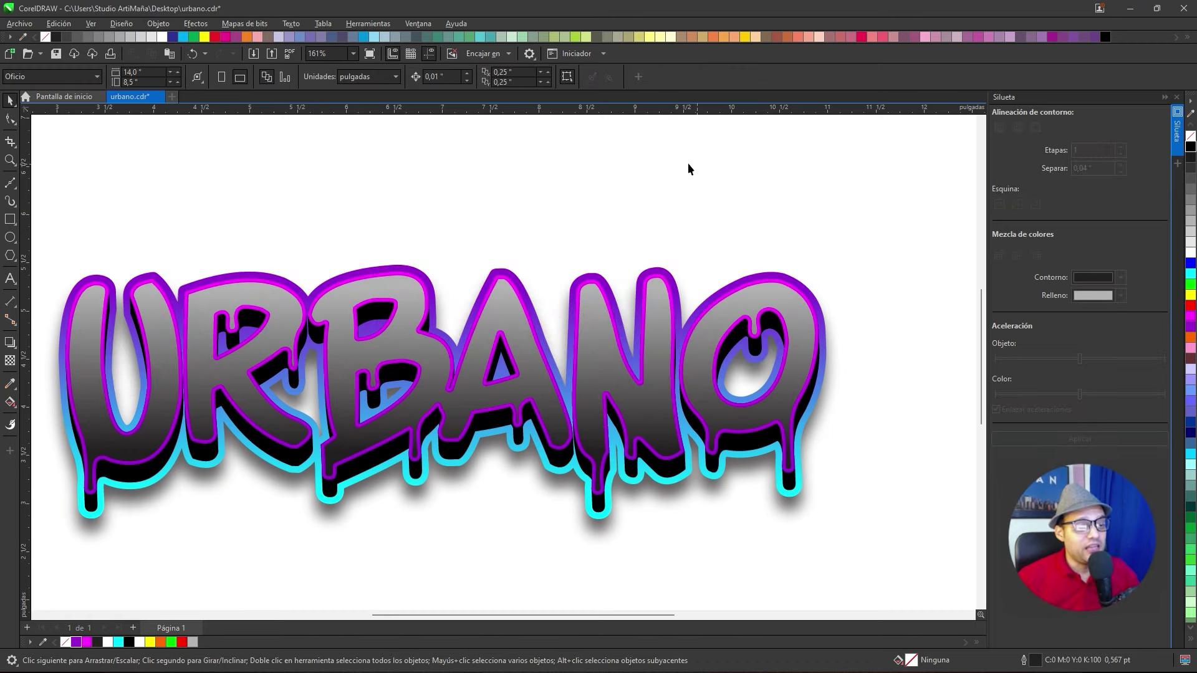
Set the default duplicate distance to 0 both horizontally and vertically
scroll(616, 245, down, 2)
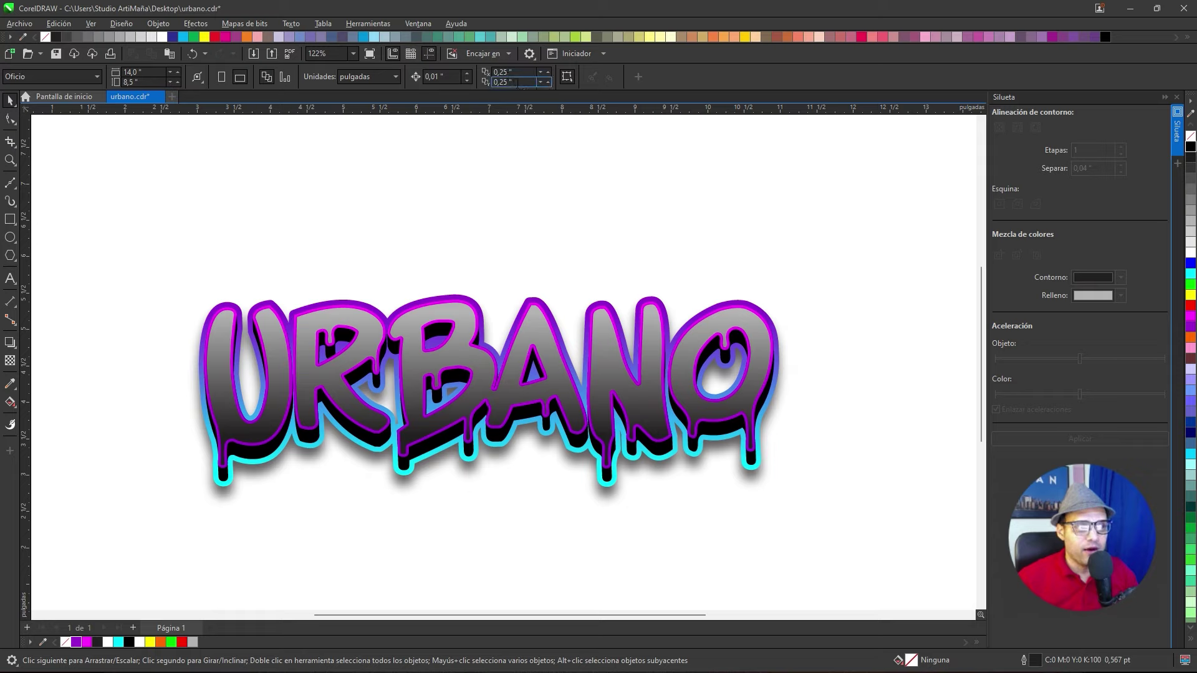
click(503, 71)
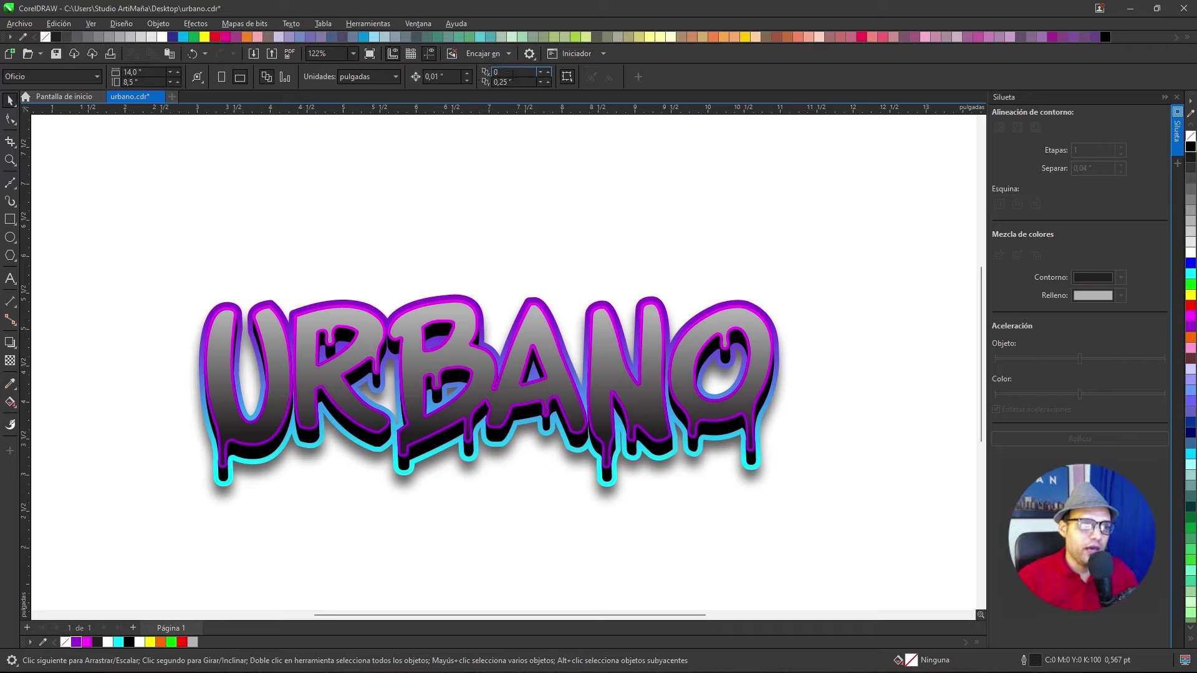
text(0)
key(Tab)
text(0)
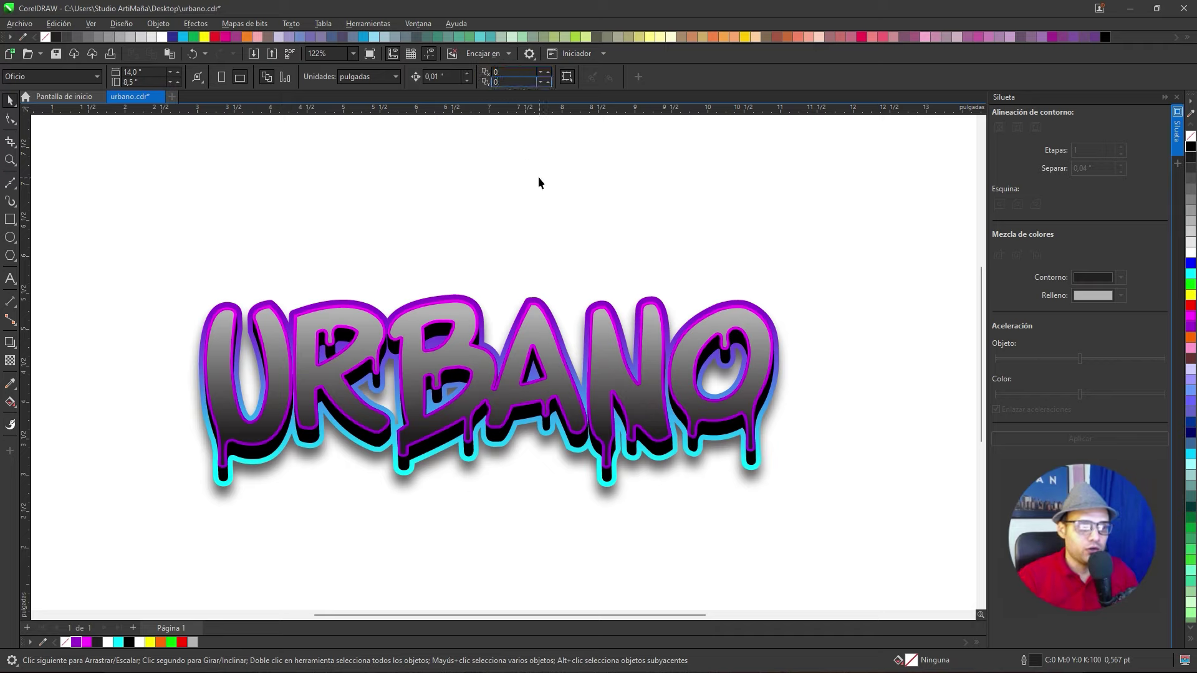
Try moving the front copy of the grey lettering up and away from the design, and undo that move
click(621, 372)
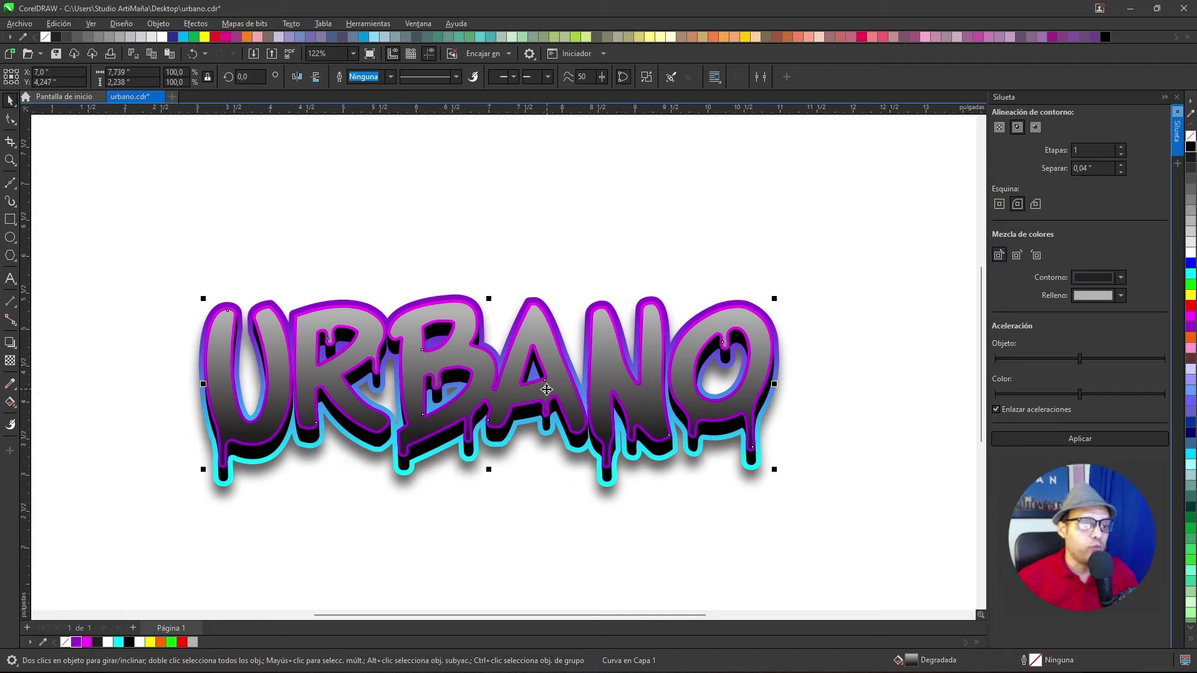
drag(648, 409, 692, 316)
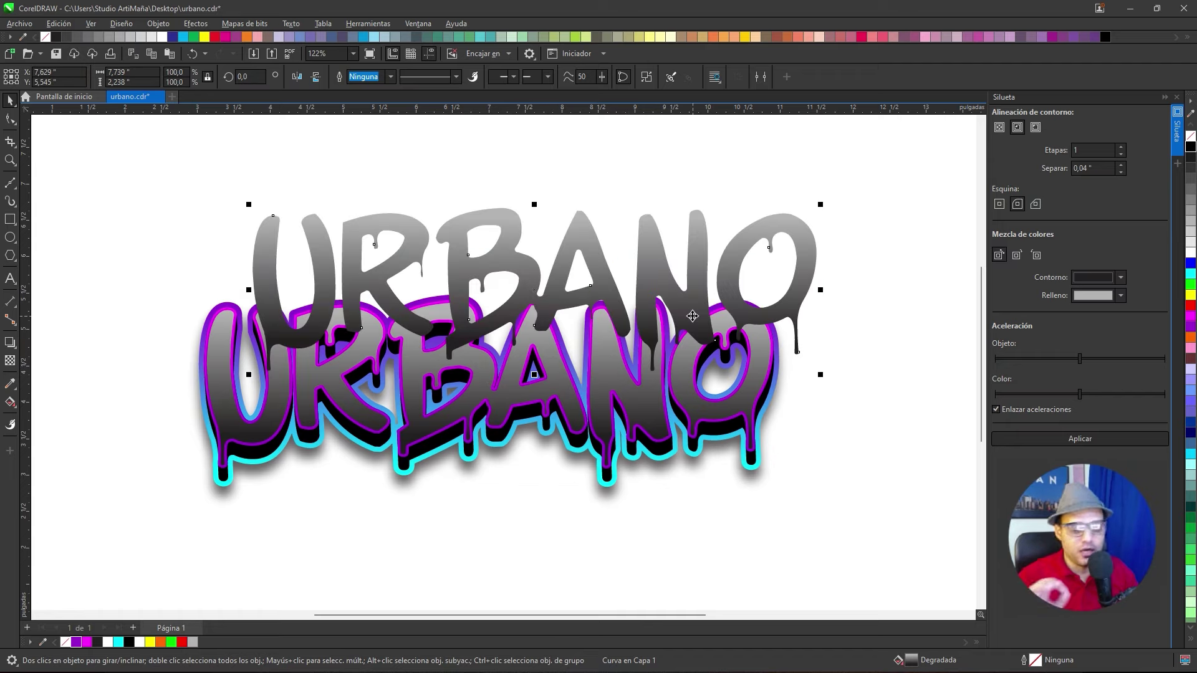
key(ctrl+z)
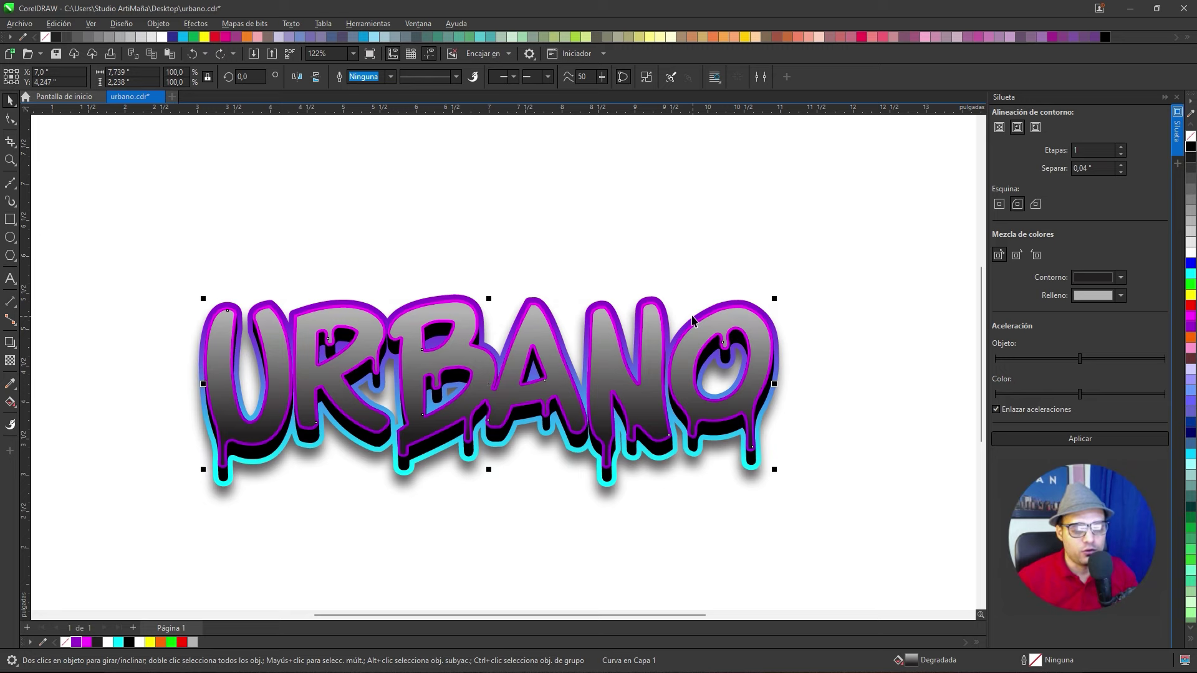
Shift the front grey lettering copy slightly left to X 6.926" and give it a white outline
scroll(760, 351, up, 2)
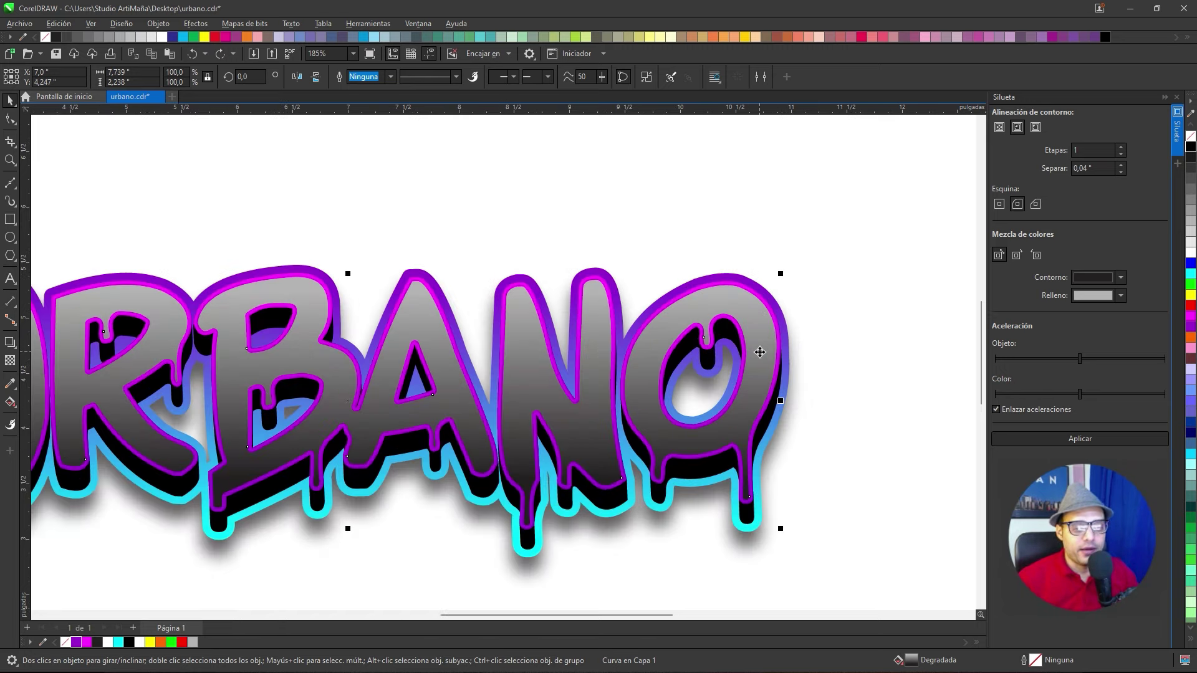
scroll(759, 352, up, 2)
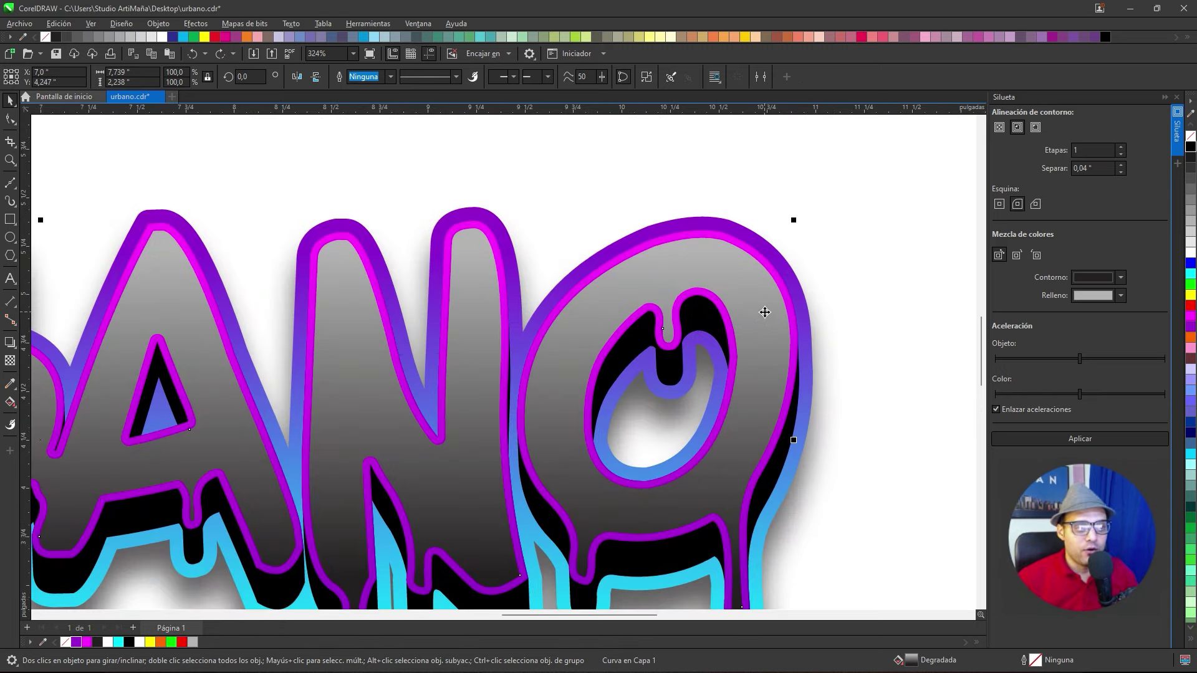
drag(765, 313, 734, 295)
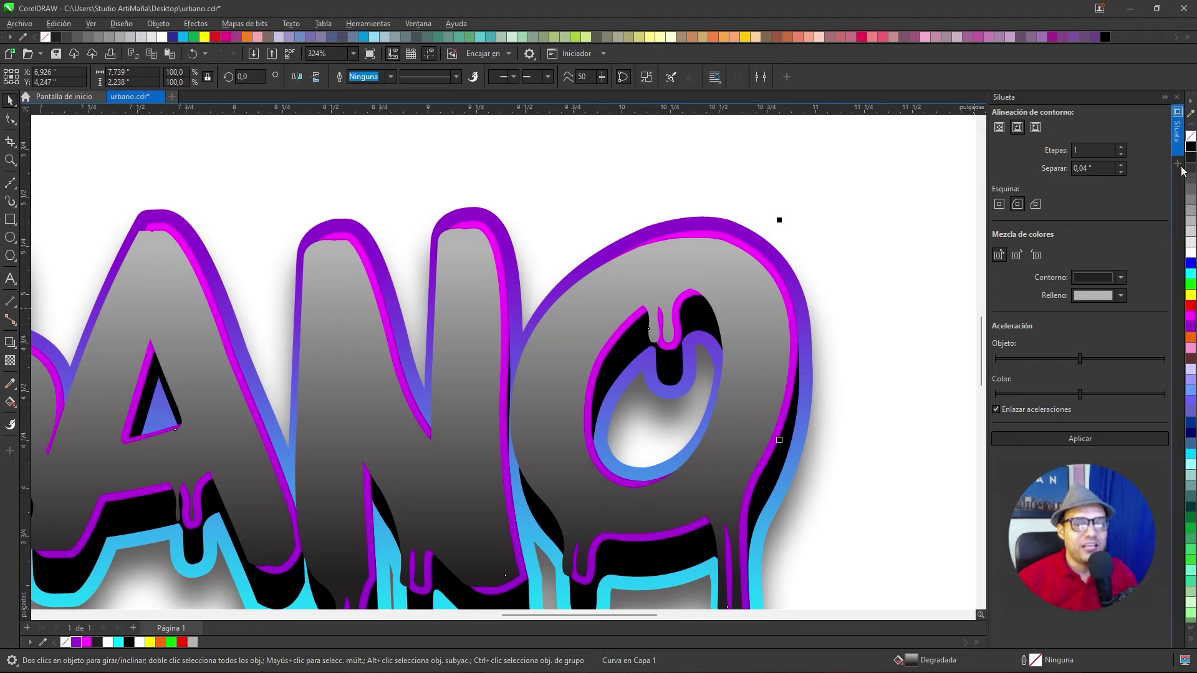
right_click(1190, 256)
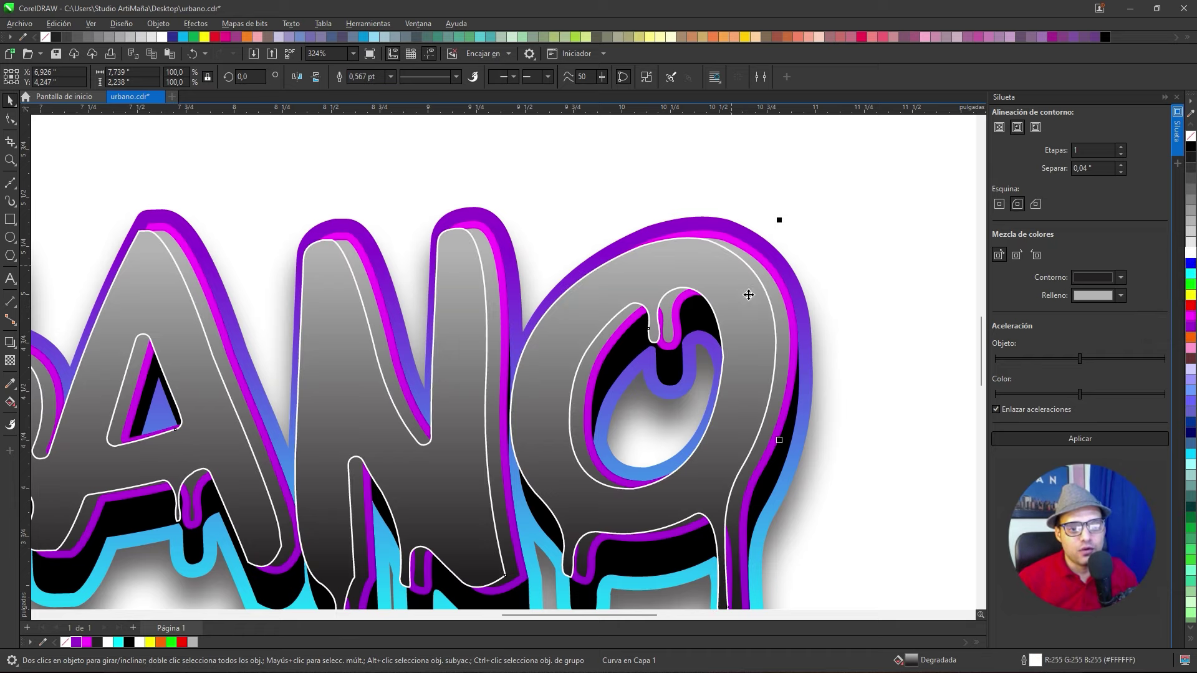
Nudge the white-outlined lettering copy slightly right to X 6.957" and deselect it
scroll(737, 492, down, 2)
scroll(716, 459, up, 3)
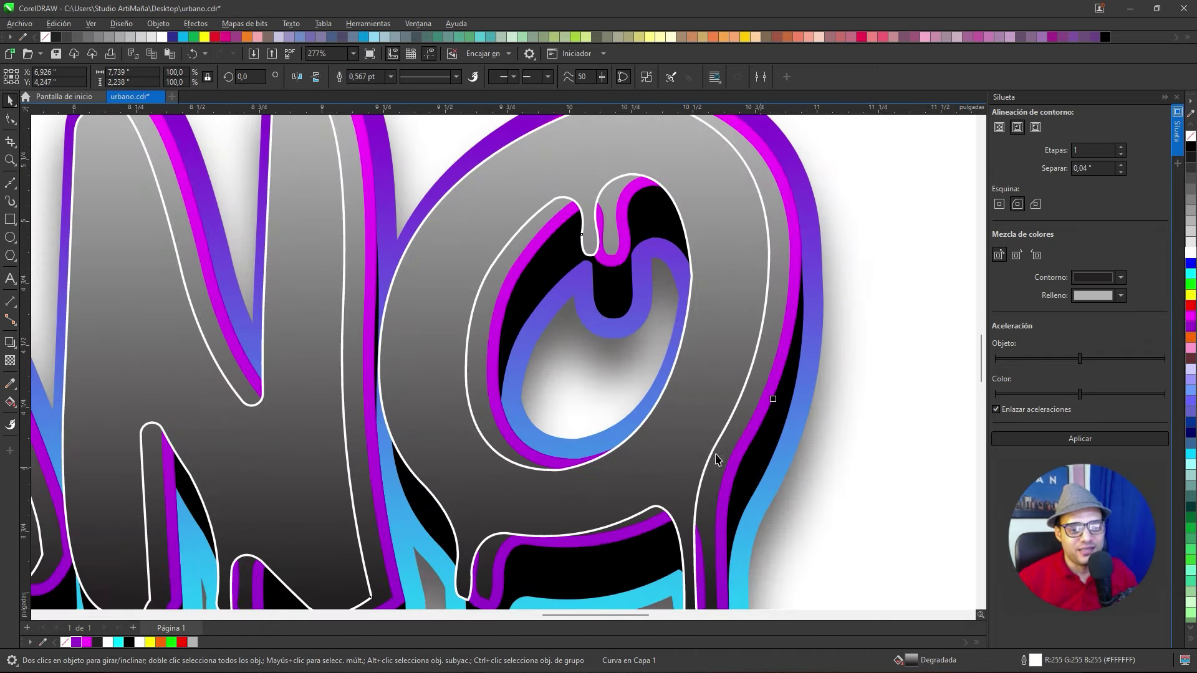
scroll(706, 412, up, 3)
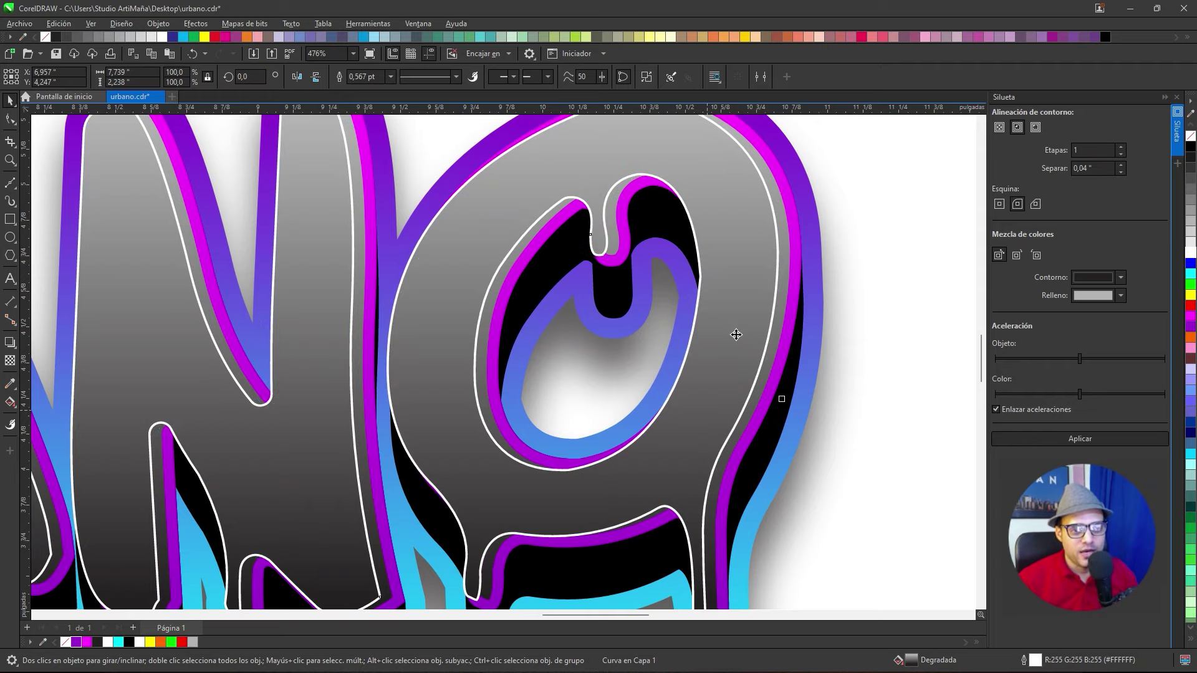
scroll(736, 335, down, 3)
scroll(723, 281, up, 1)
scroll(708, 210, up, 2)
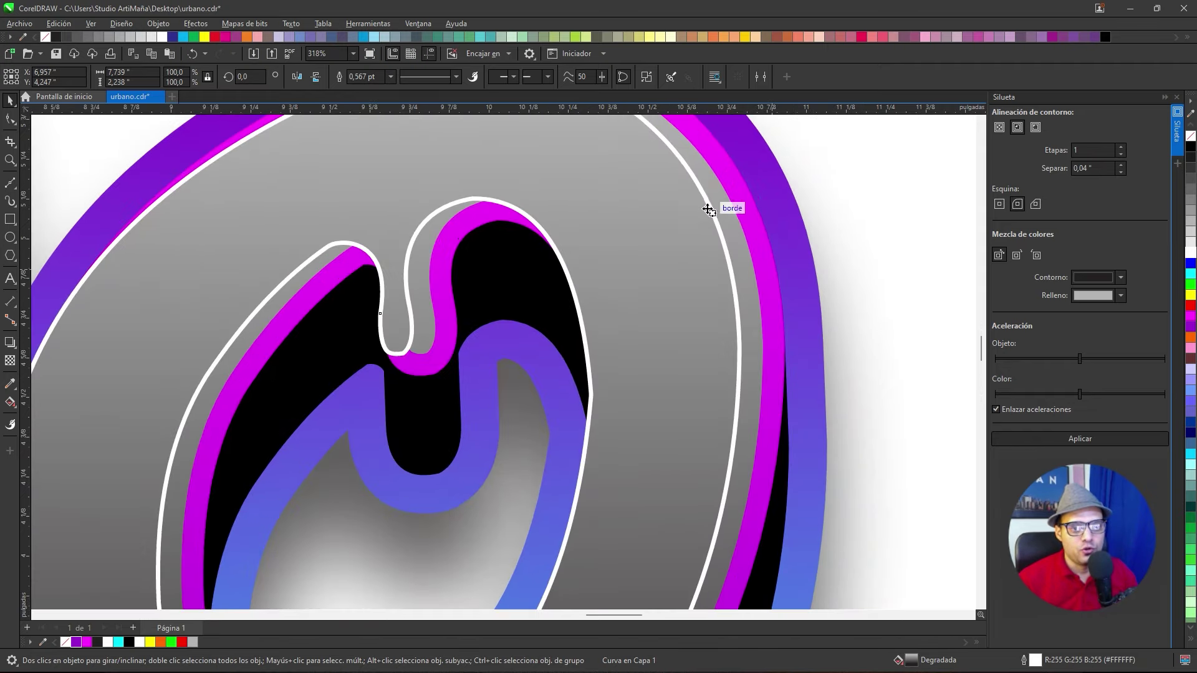
scroll(782, 349, down, 1)
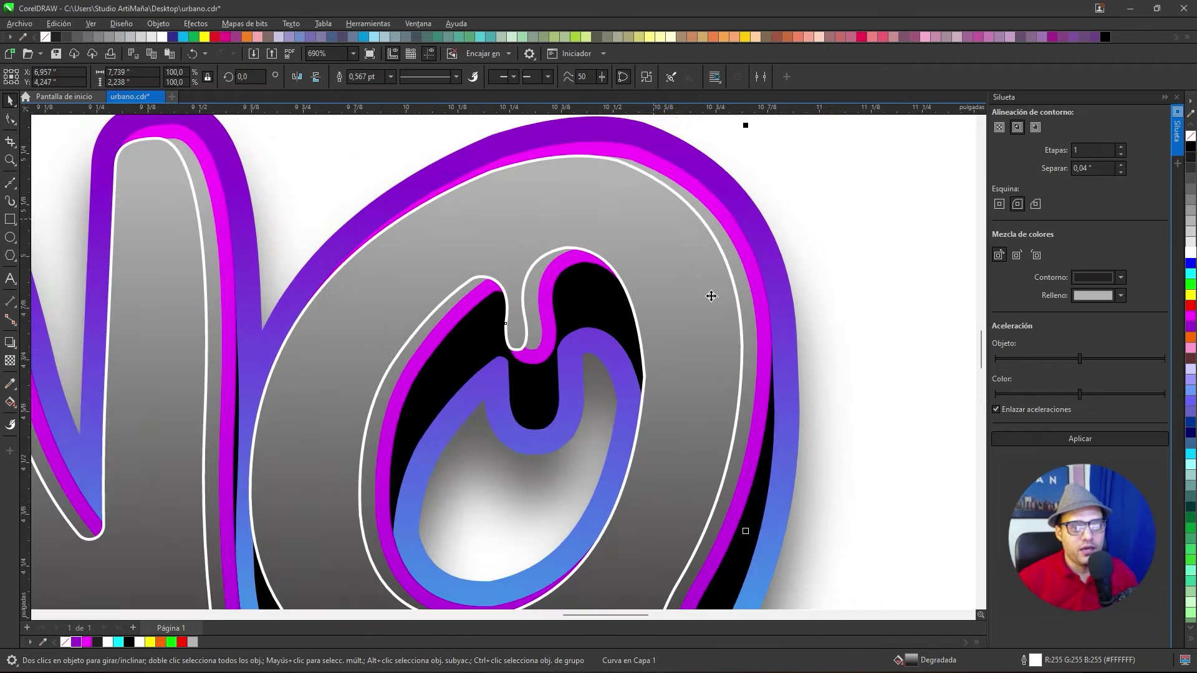
scroll(711, 296, down, 3)
key(Escape)
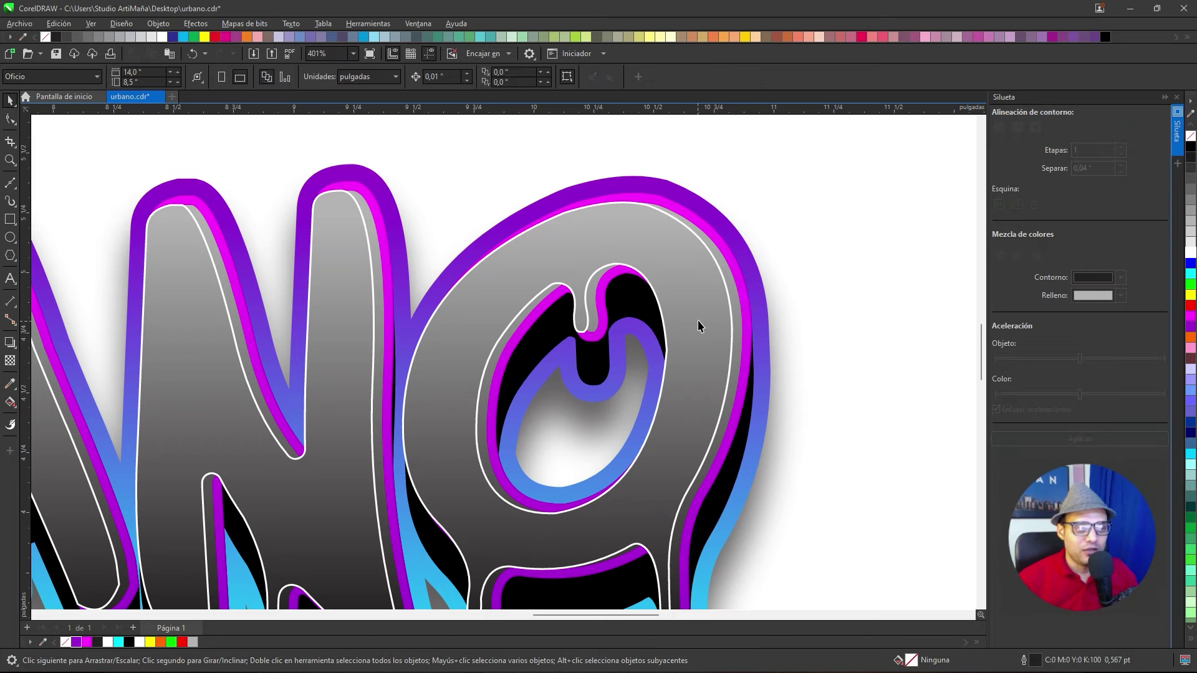
Select both grey lettering copies and subtract the front copy from the back one to leave thin highlight strips
click(699, 325)
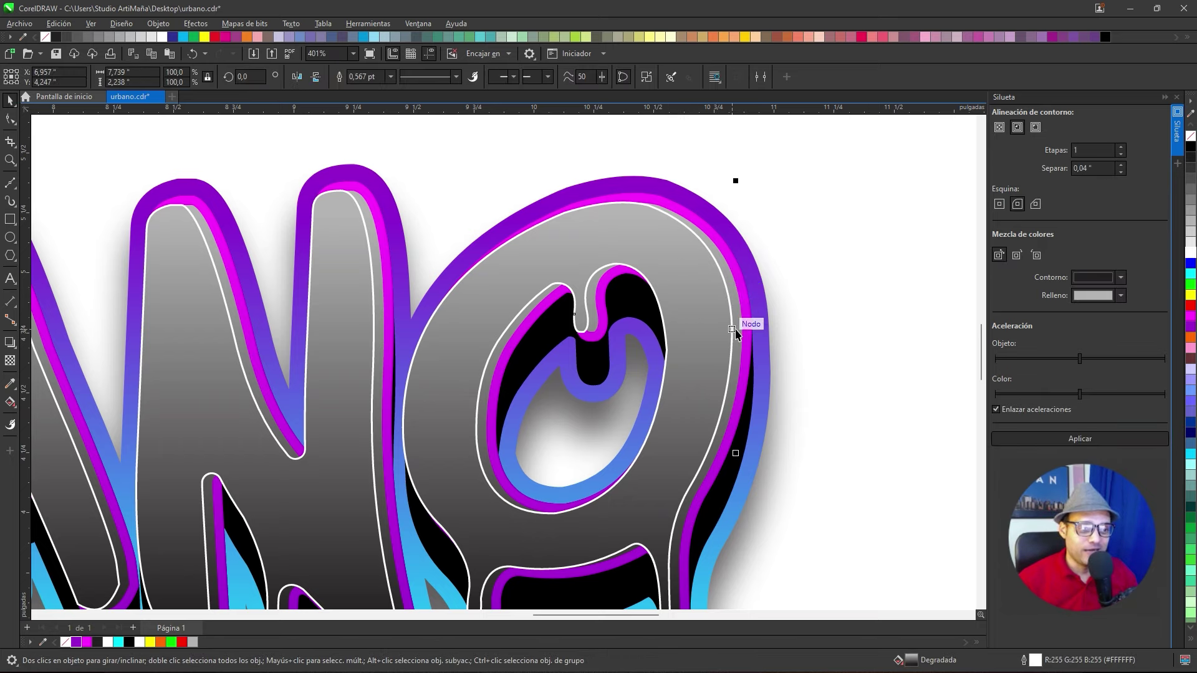
scroll(735, 334, up, 1)
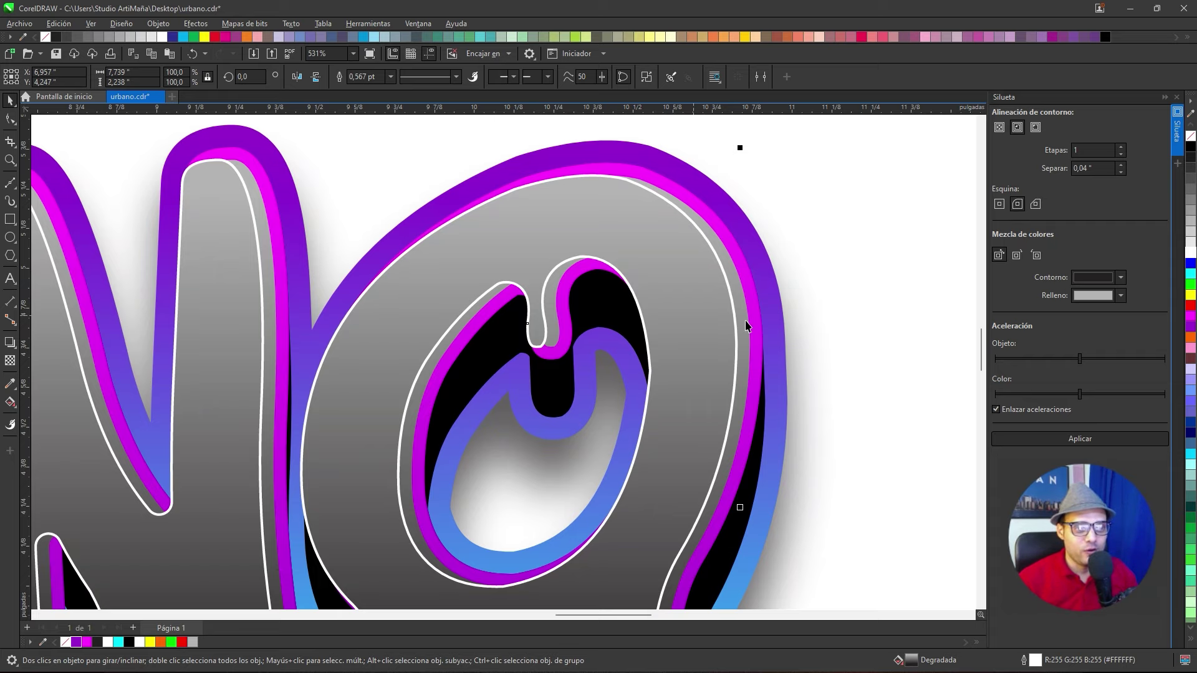
scroll(746, 328, left, 1)
shift+click(759, 337)
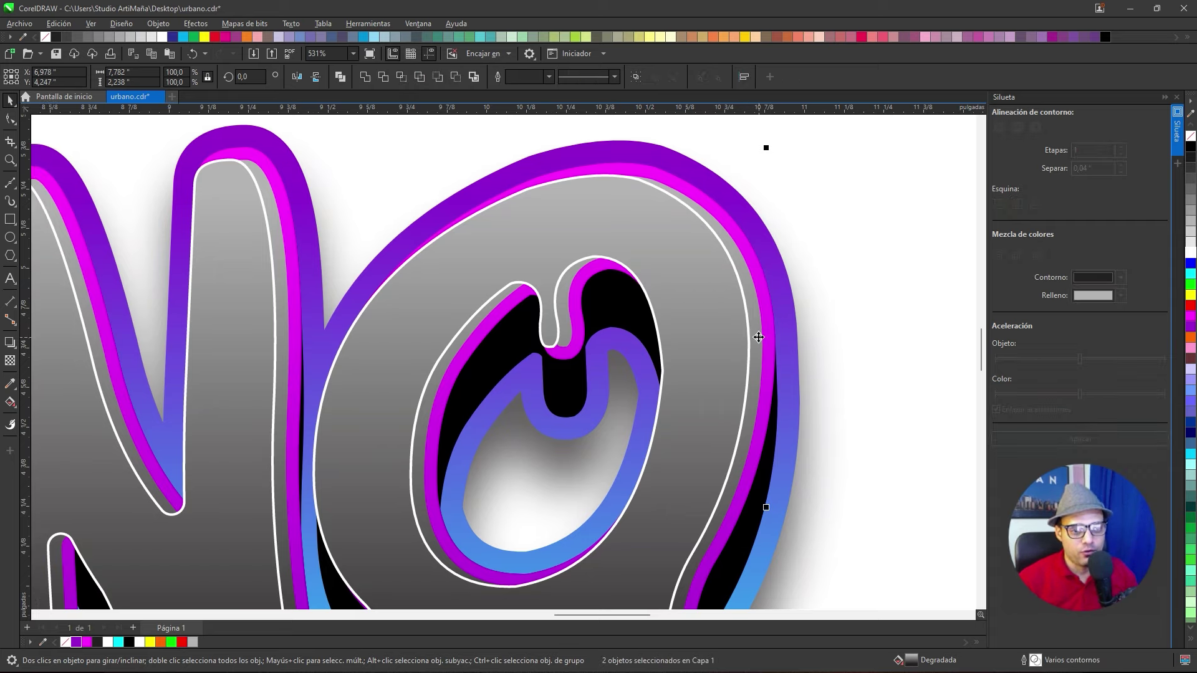
scroll(759, 336, down, 2)
drag(756, 348, 814, 284)
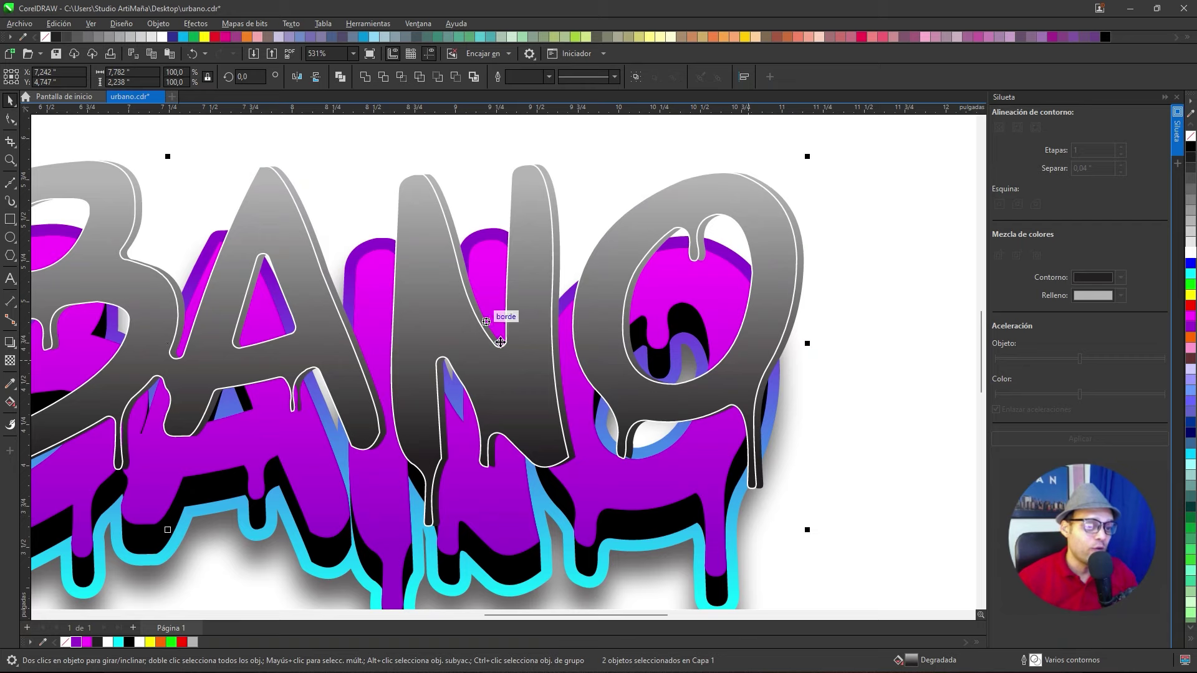
key(ctrl+z)
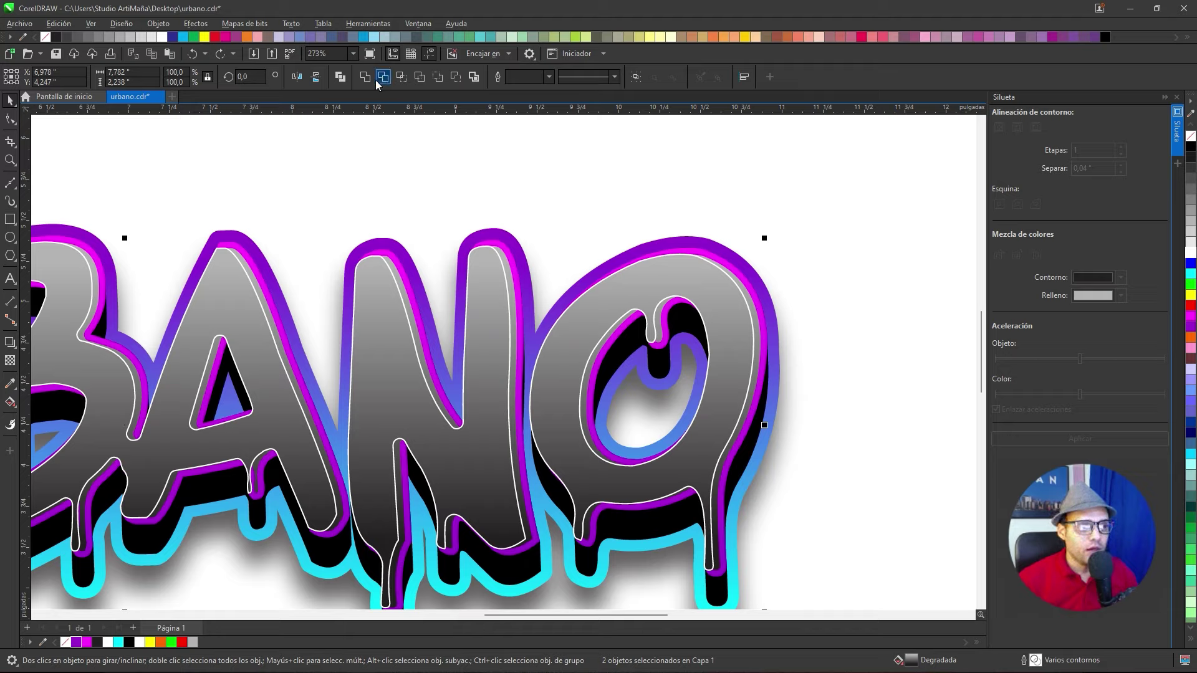
click(456, 78)
Fill the thin highlight strips inside the lettering with white
scroll(670, 337, down, 2)
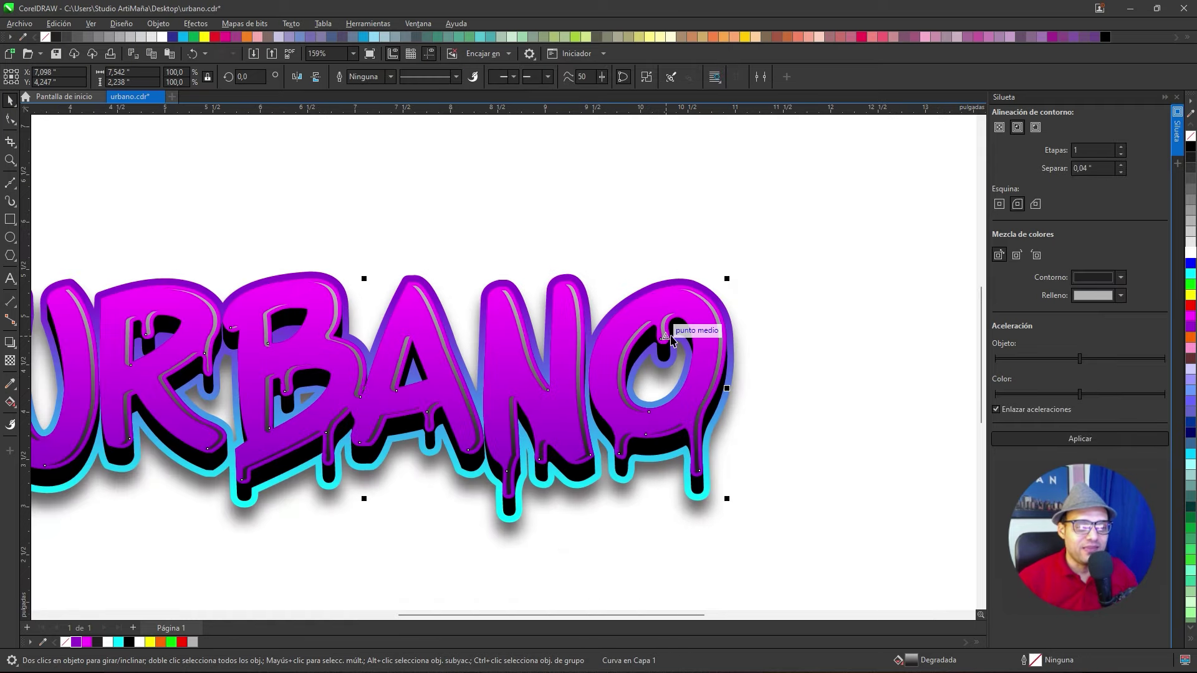
drag(554, 335, 628, 331)
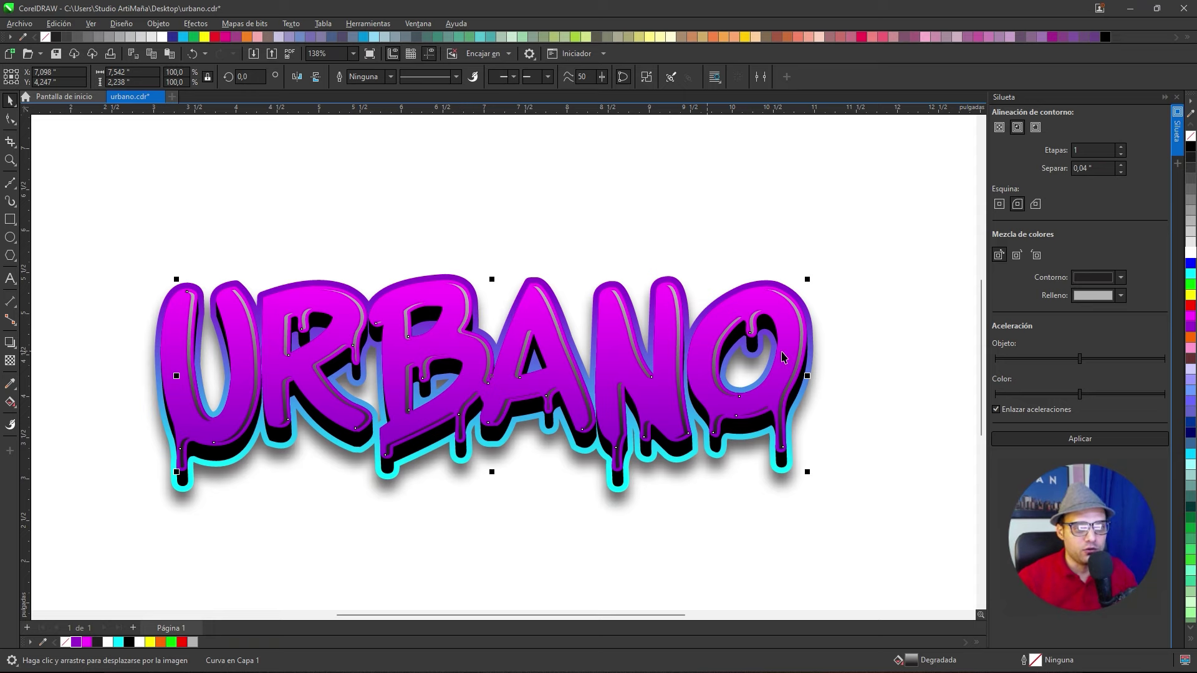
scroll(792, 343, up, 3)
scroll(803, 341, down, 1)
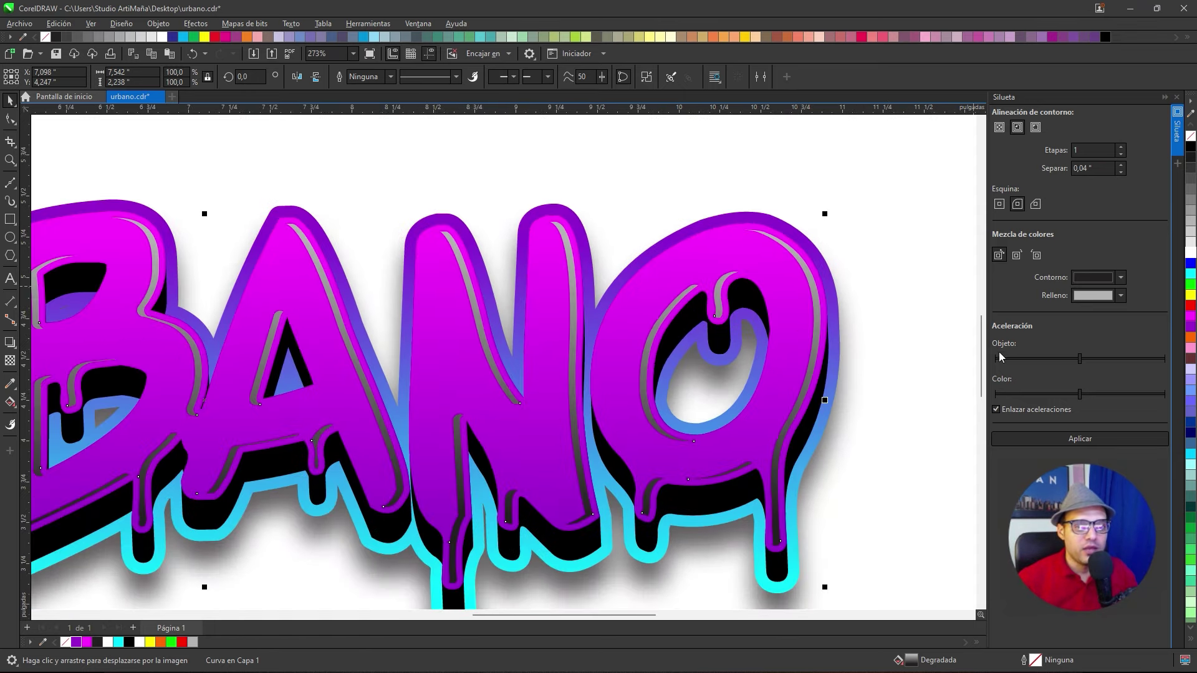
scroll(836, 325, down, 3)
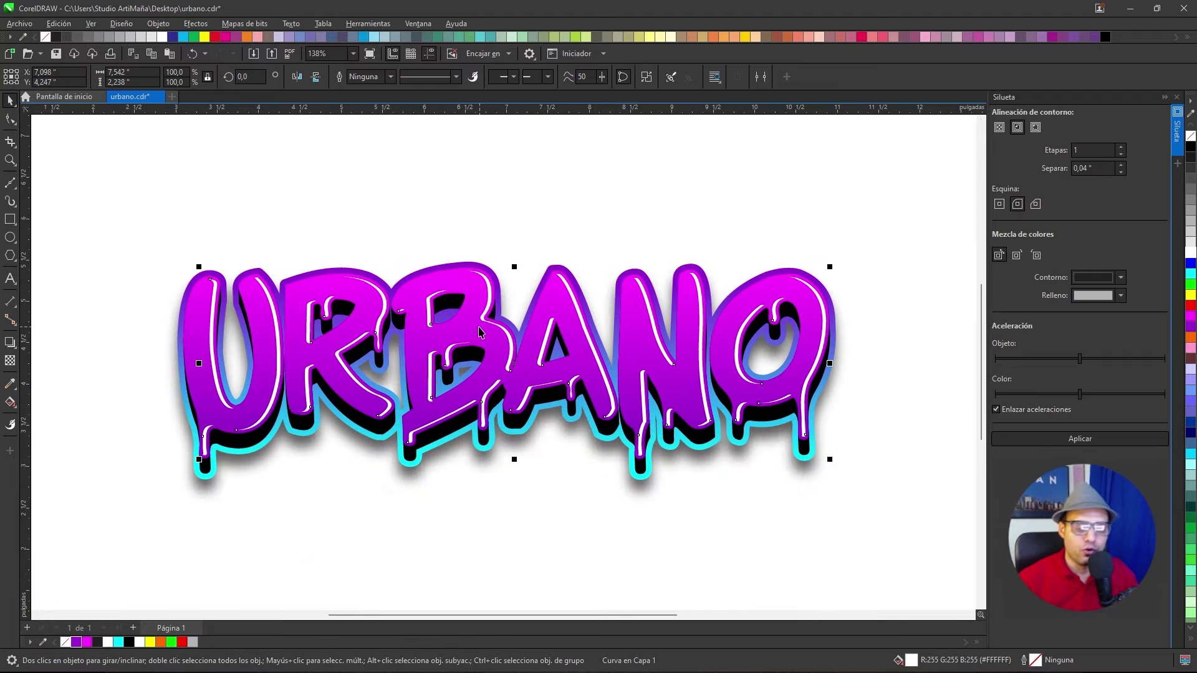
scroll(480, 332, down, 3)
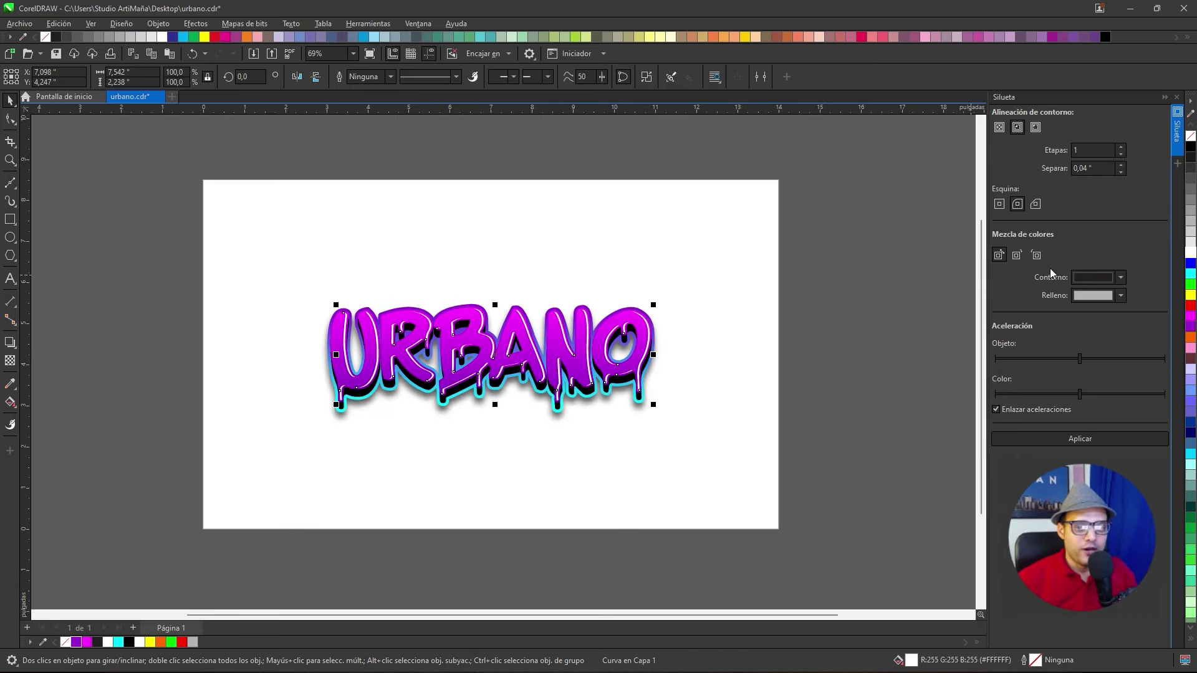
Fill the highlight strips with red and move them above the URBANO lettering
click(1190, 306)
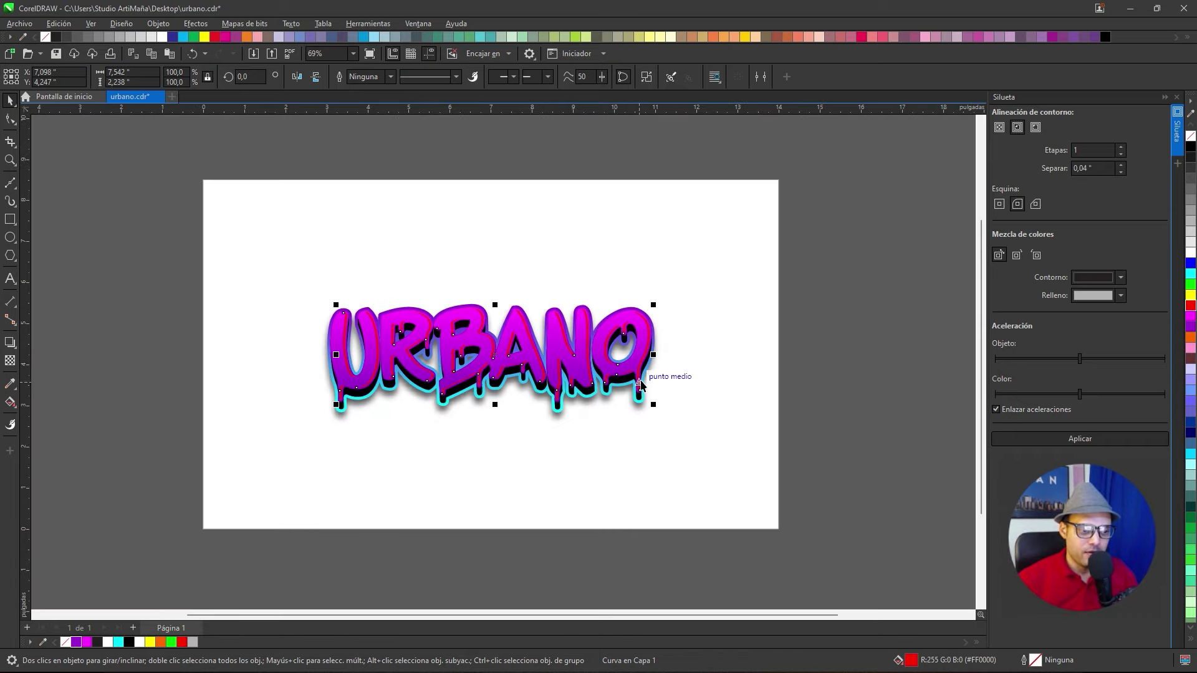
drag(637, 363, 644, 277)
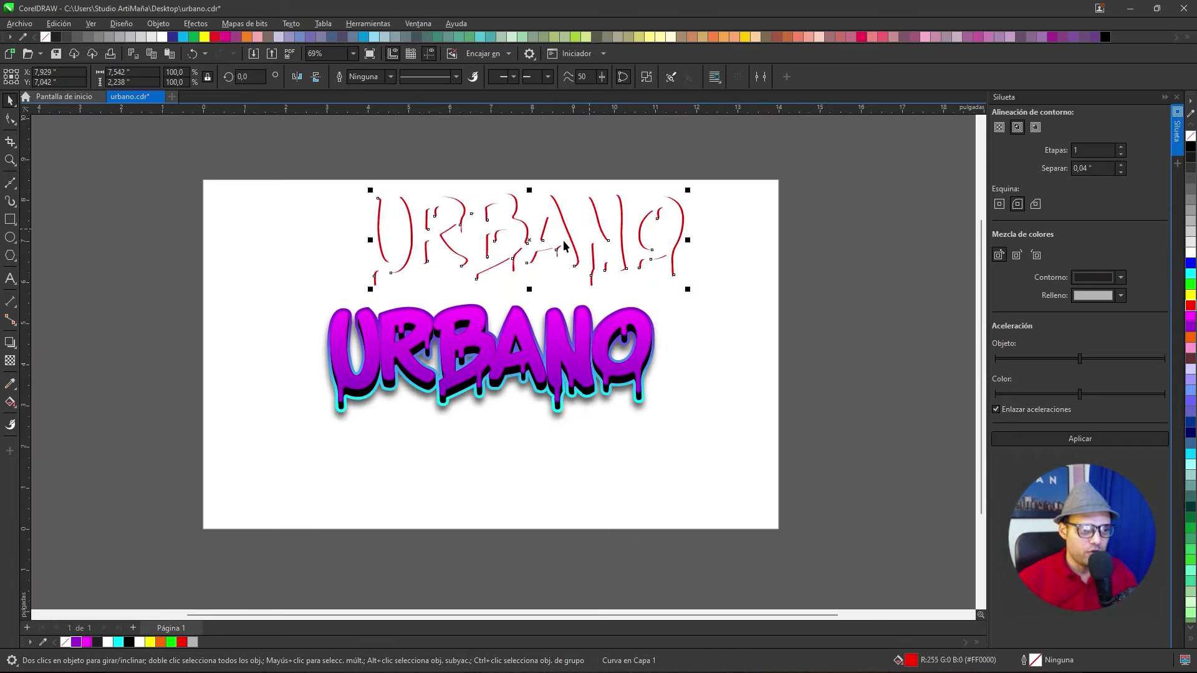
scroll(630, 244, up, 2)
scroll(630, 247, up, 2)
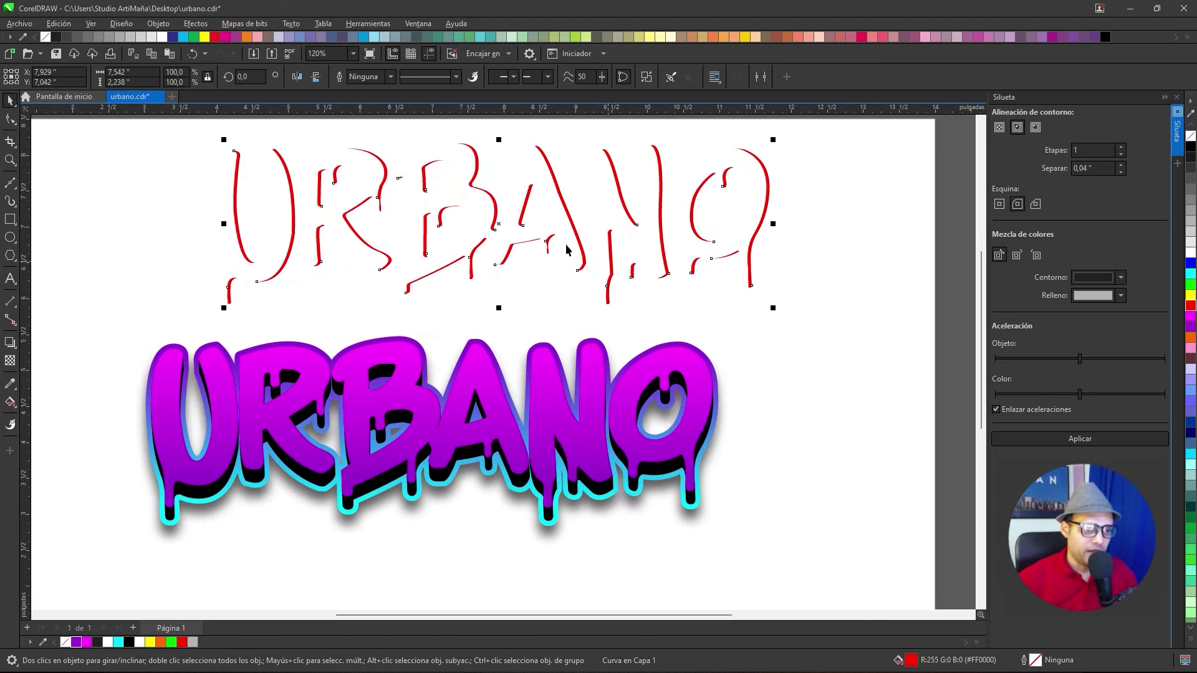
drag(525, 264, 599, 259)
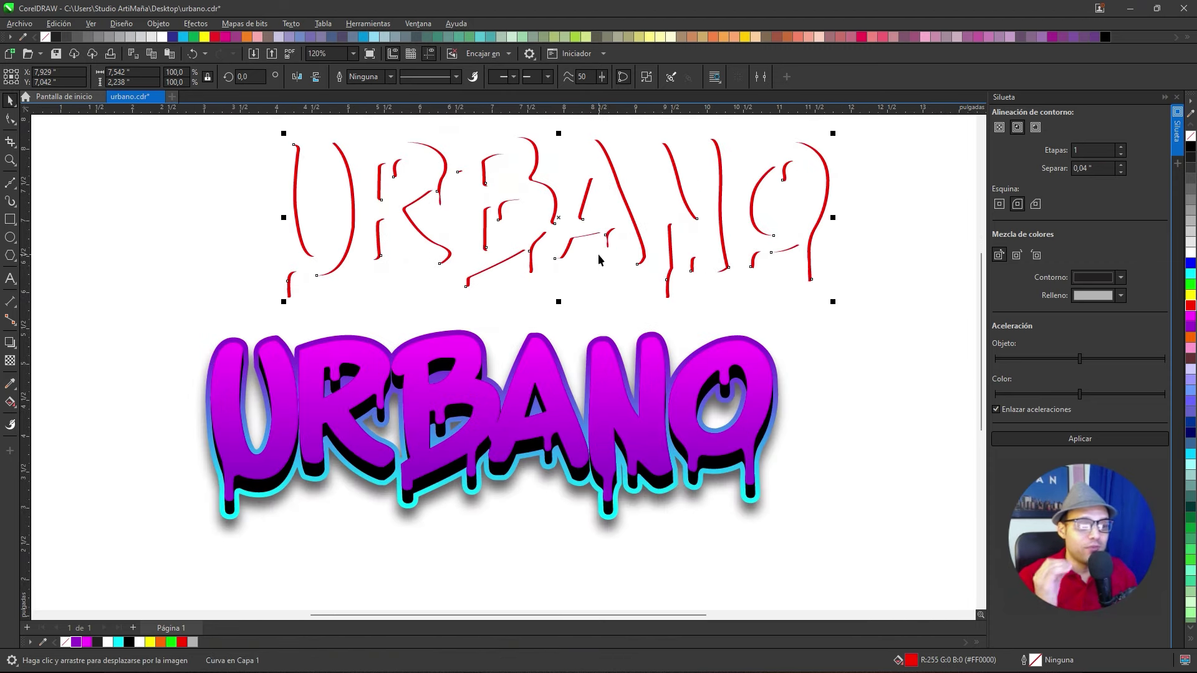
Add a flat drop shadow to the red highlight strips, extending it down and left onto the magenta lettering
click(11, 344)
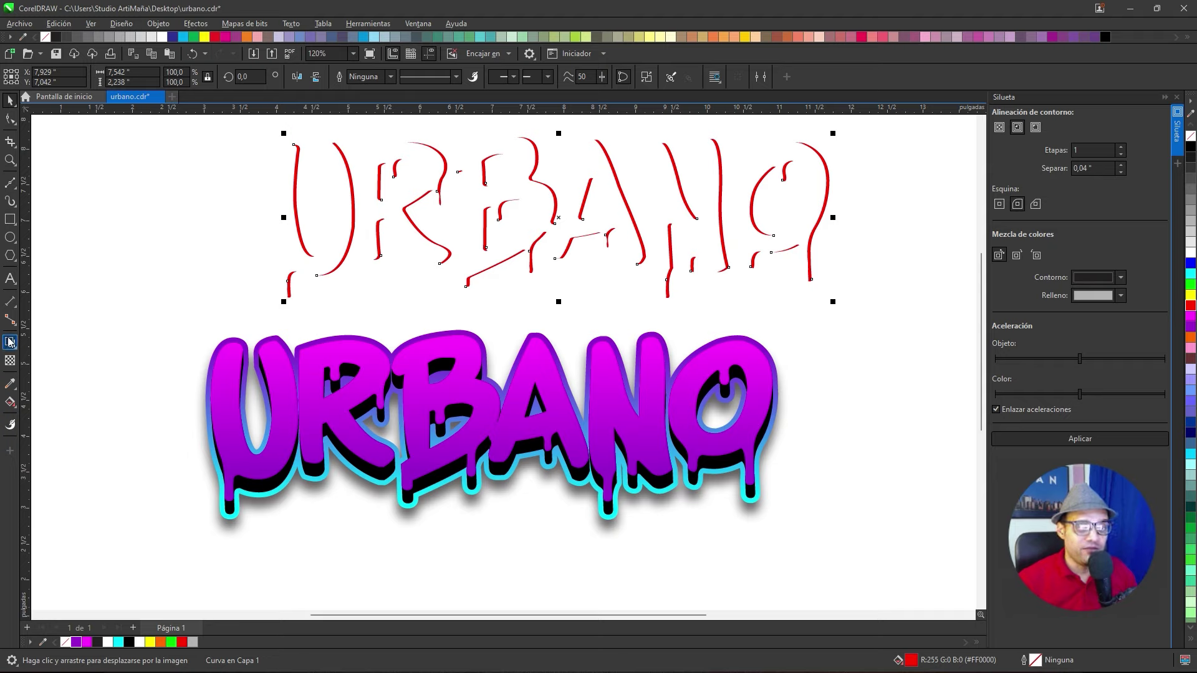
click(12, 342)
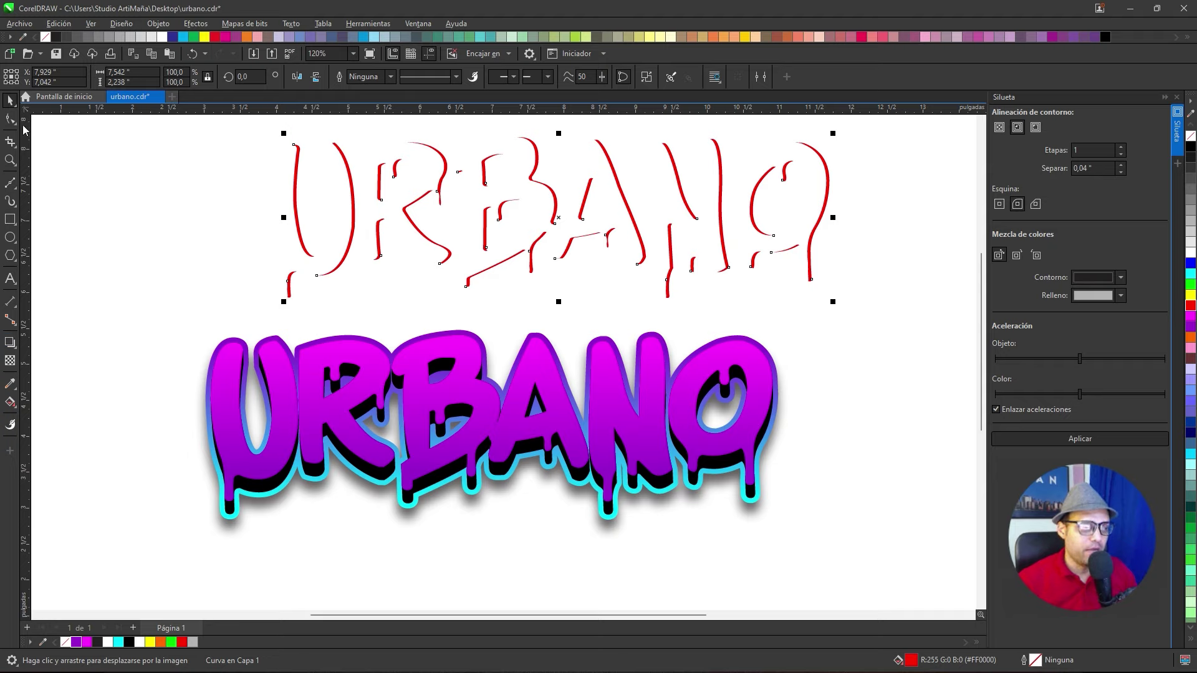
click(10, 347)
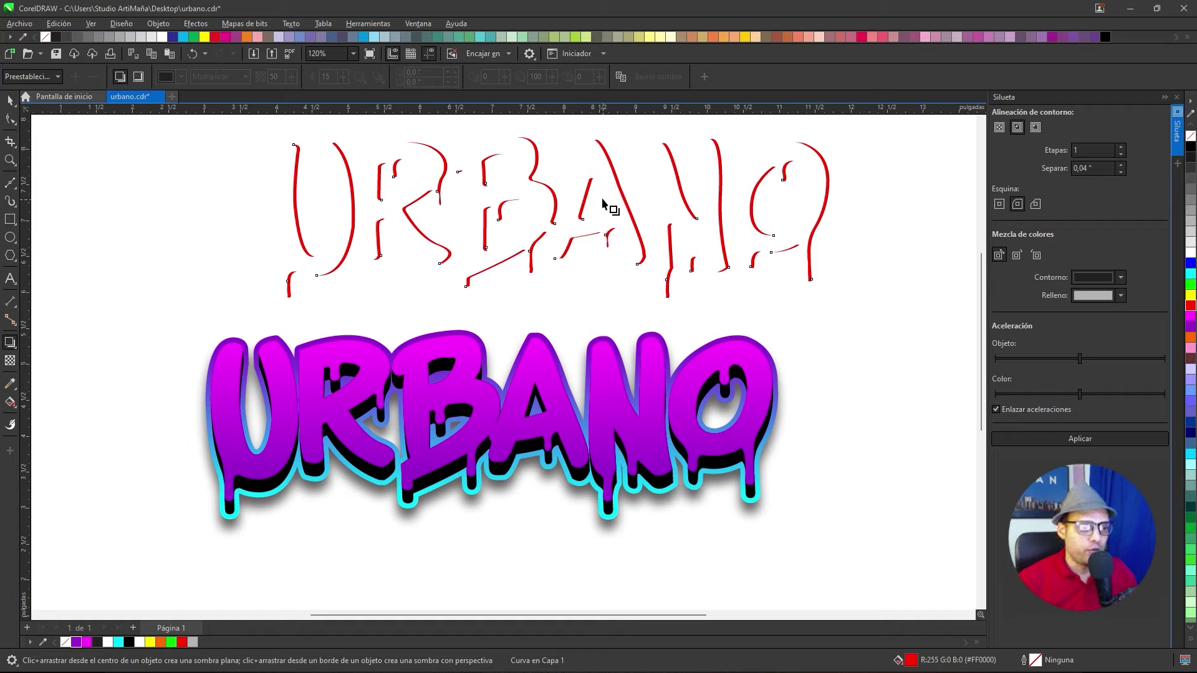
drag(588, 206, 476, 500)
Fine-tune the strips' shadow offset to about -0.828" horizontally and -2.786" vertically
scroll(476, 501, up, 5)
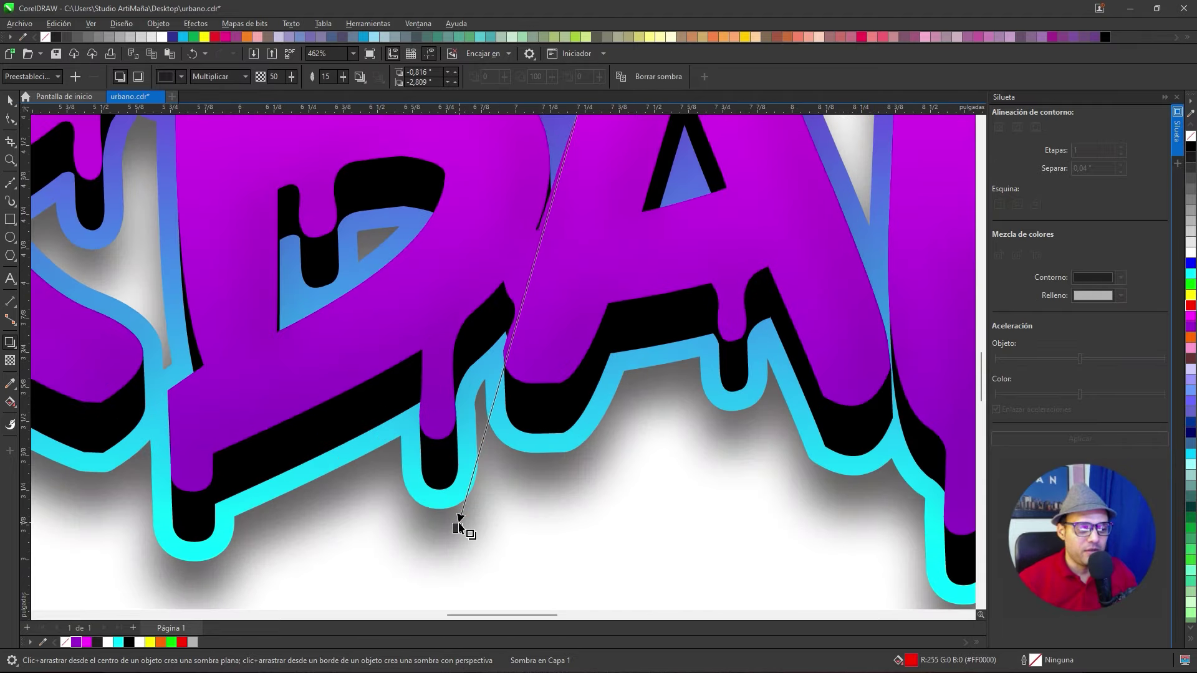
drag(457, 526, 452, 521)
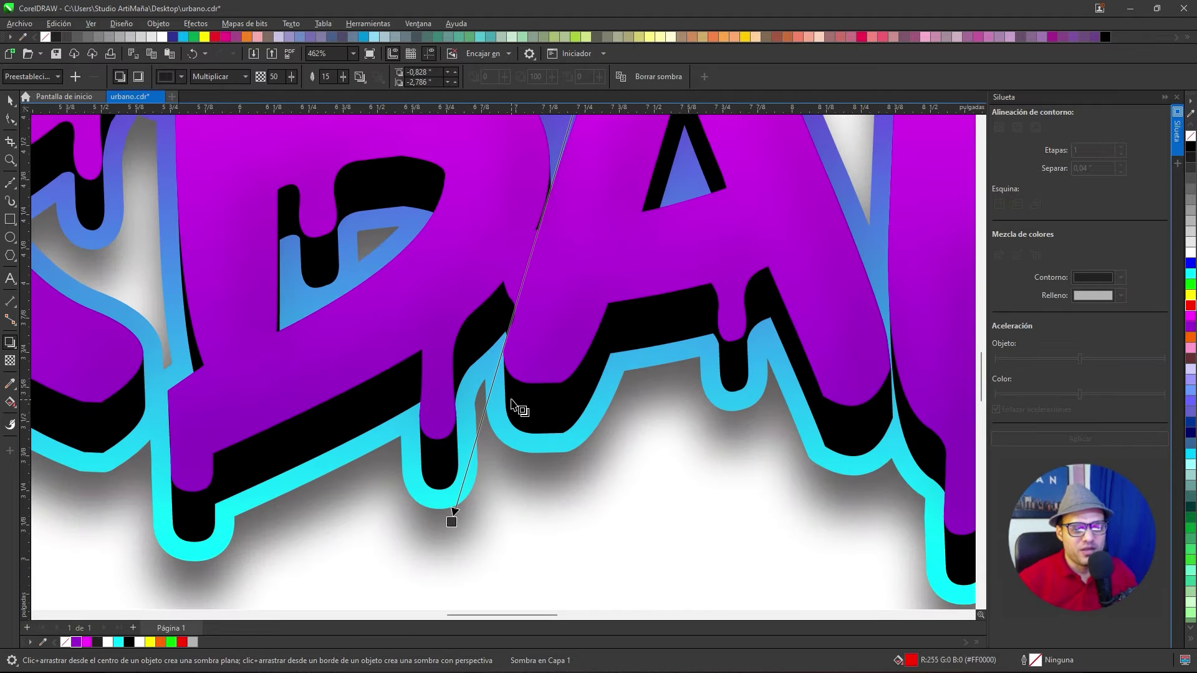
scroll(517, 407, down, 4)
drag(526, 361, 522, 470)
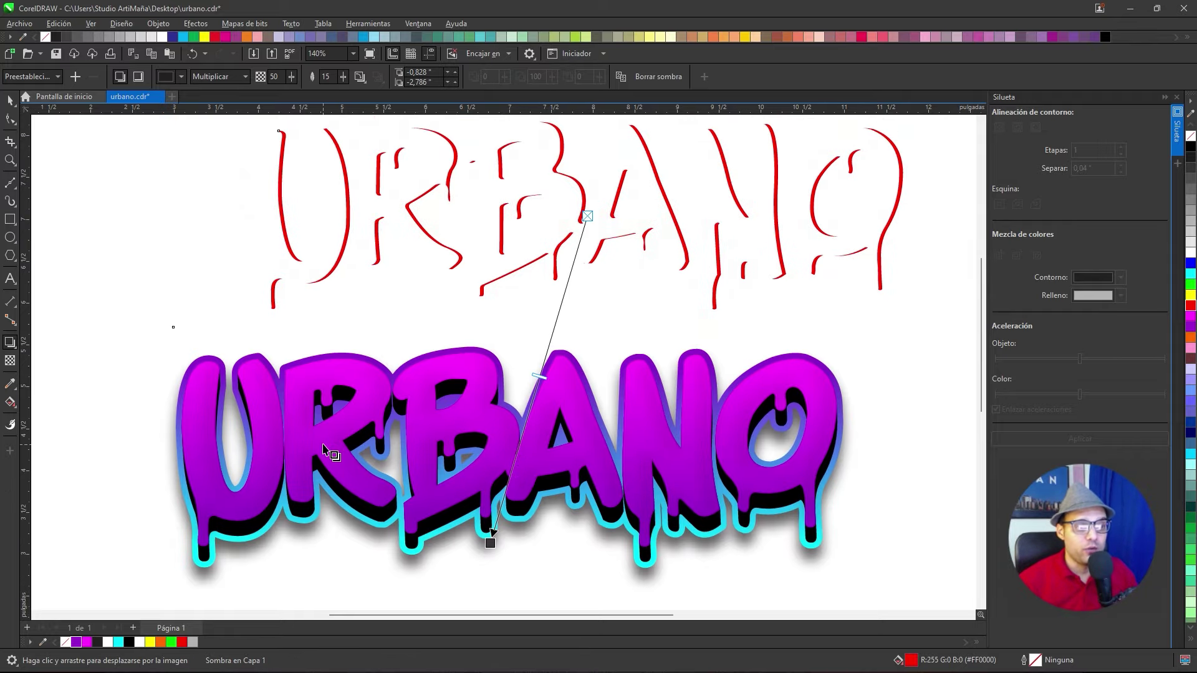
Set the highlight strips' shadow opacity to 96 and its feathering to 7
drag(513, 406, 555, 472)
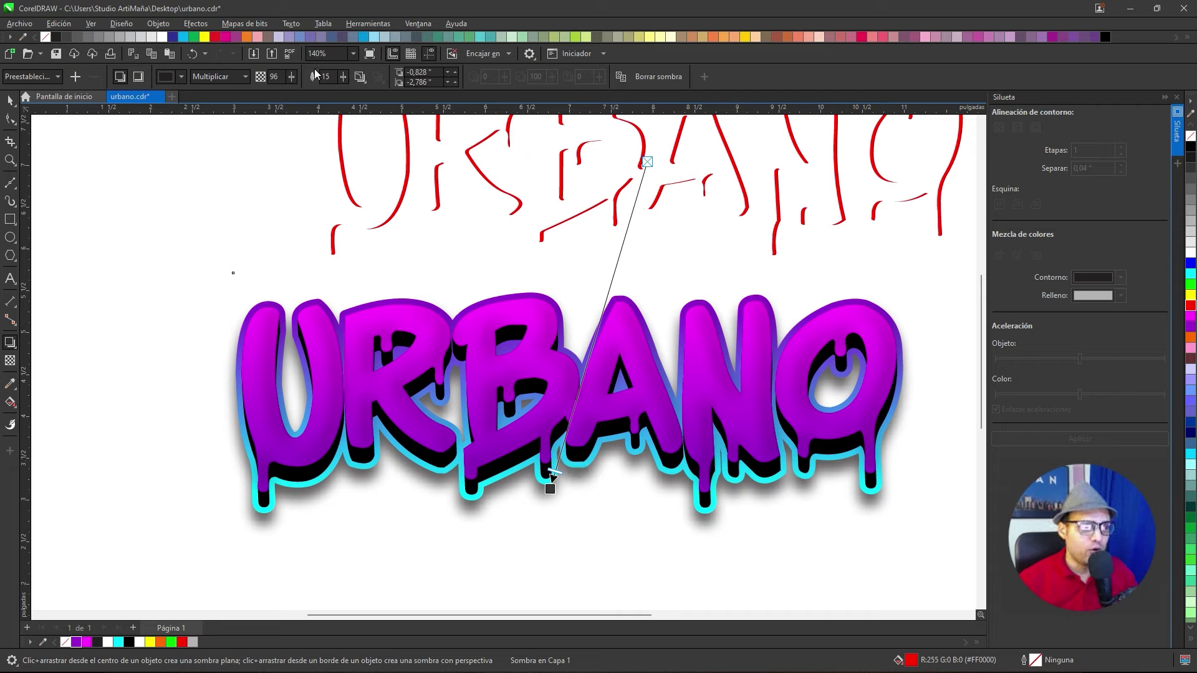
drag(343, 78, 343, 81)
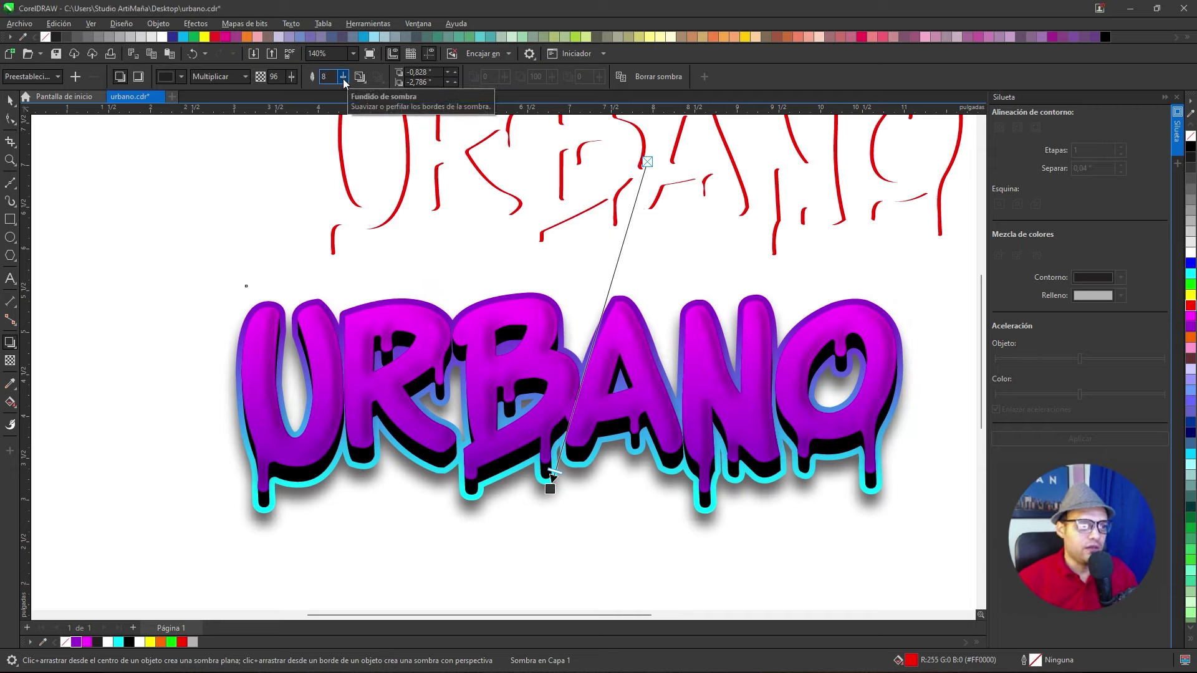
drag(344, 82, 344, 88)
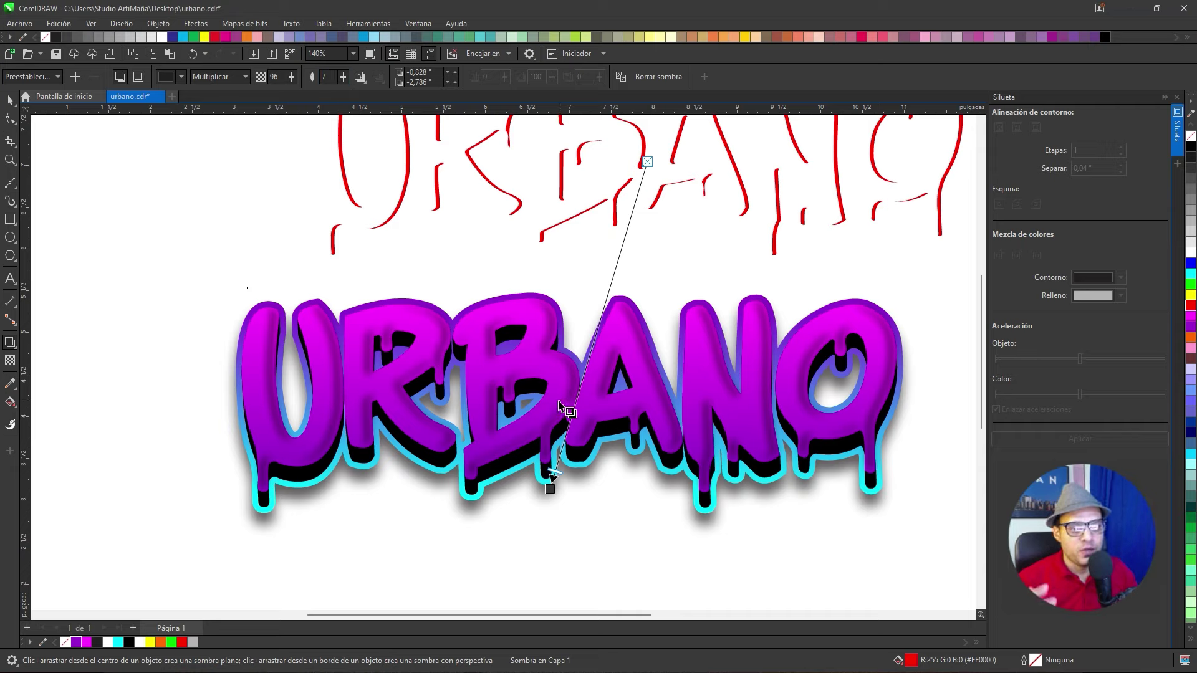
scroll(562, 399, down, 3)
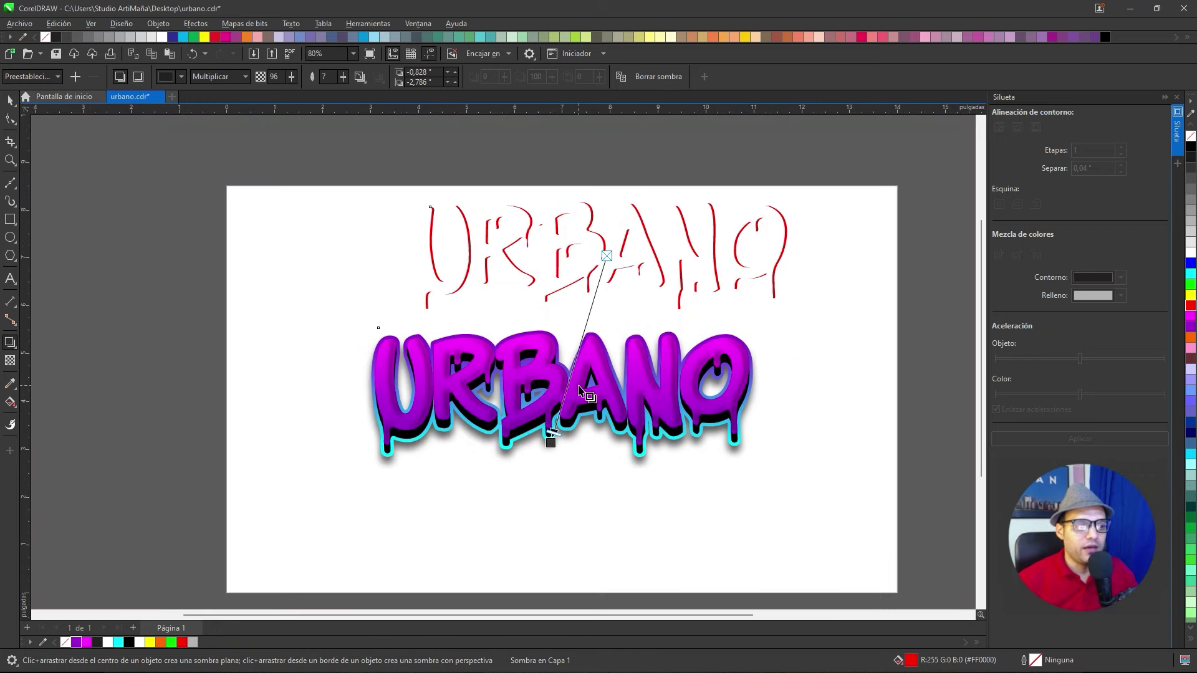
scroll(586, 374, up, 2)
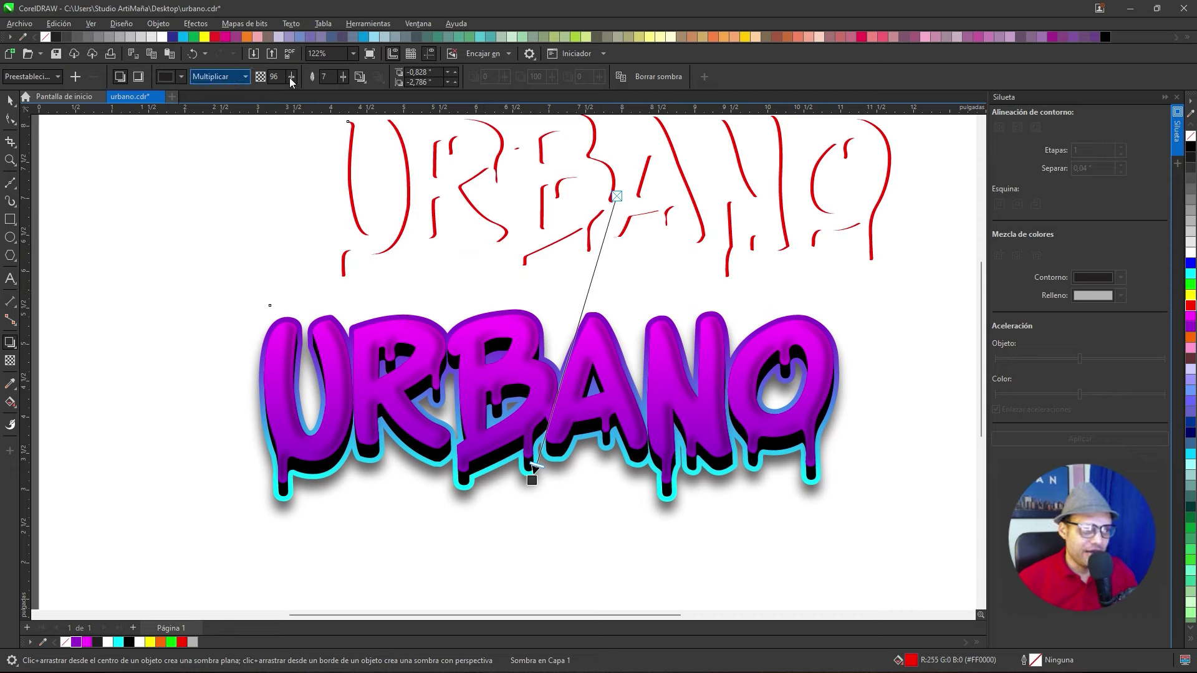
Change the strips' shadow colour to white and its blend mode to Añadir
click(182, 76)
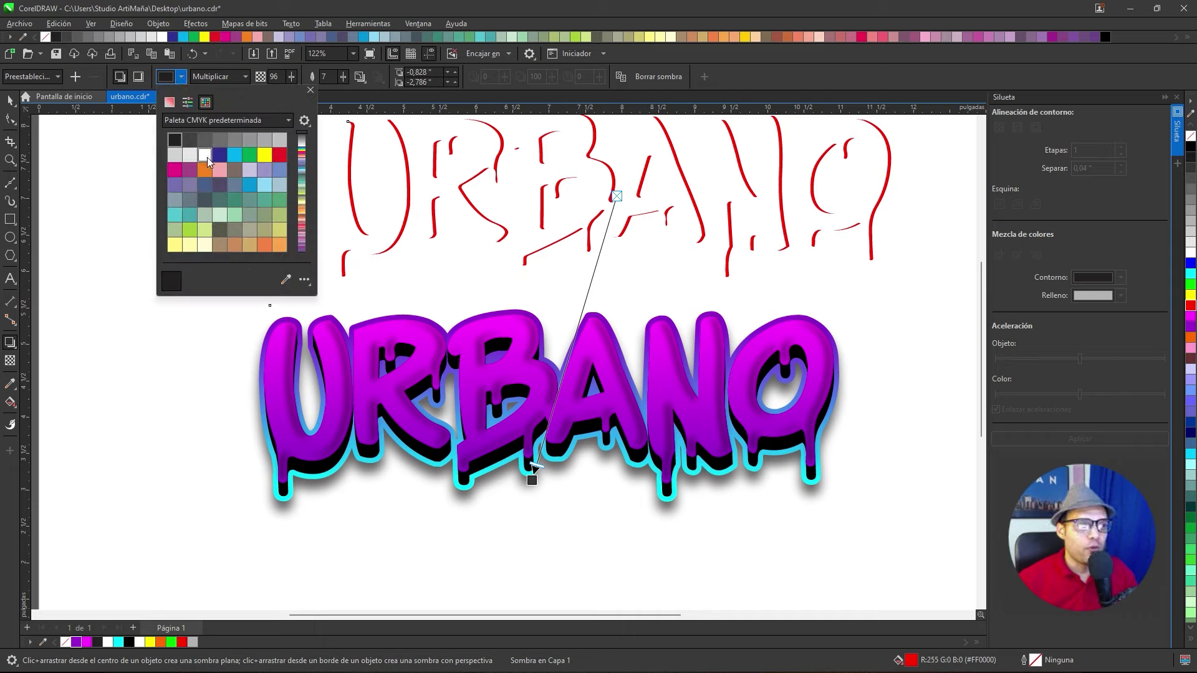
click(207, 157)
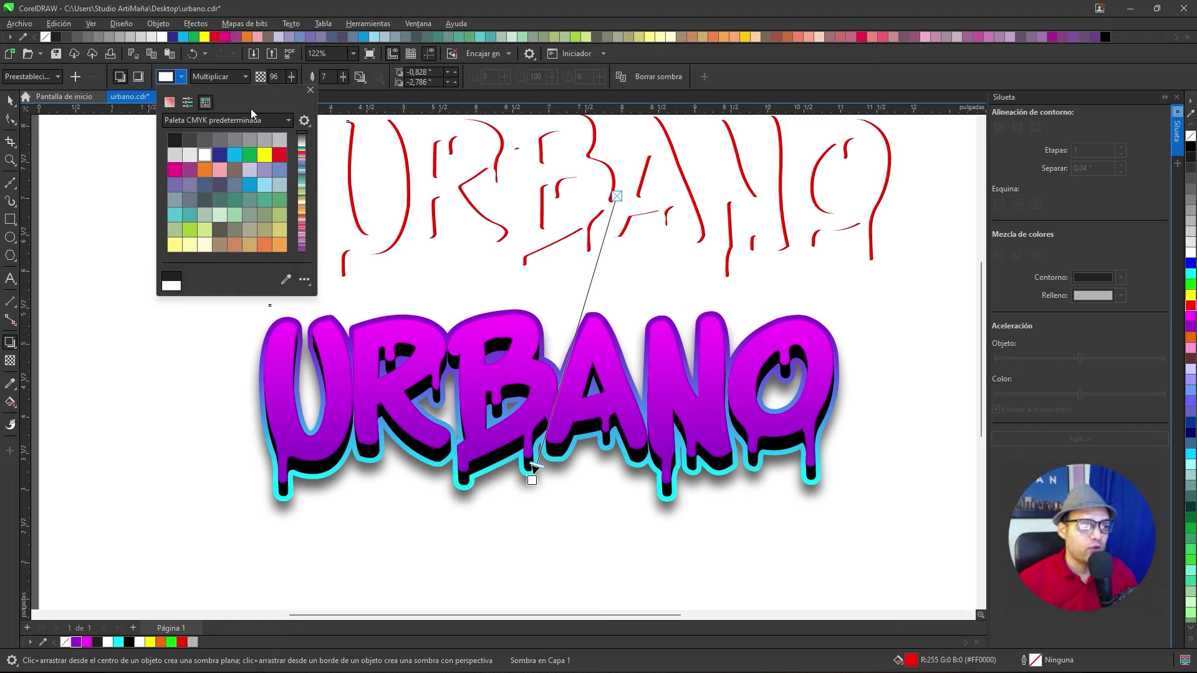
click(206, 76)
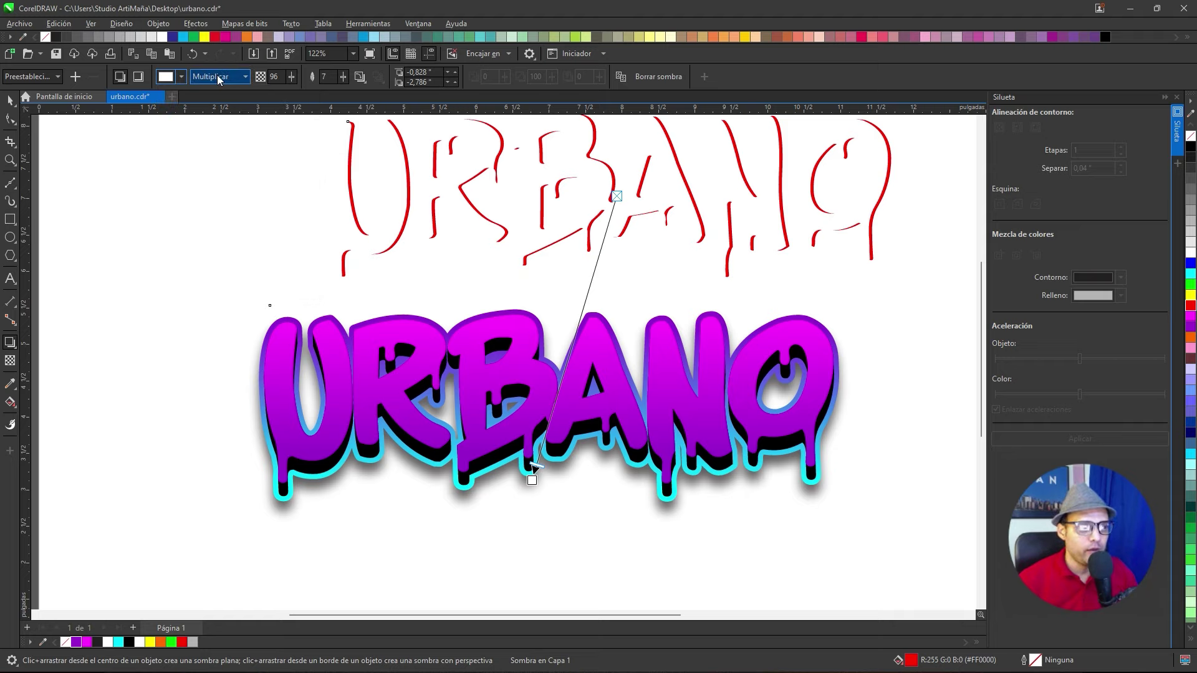
click(232, 76)
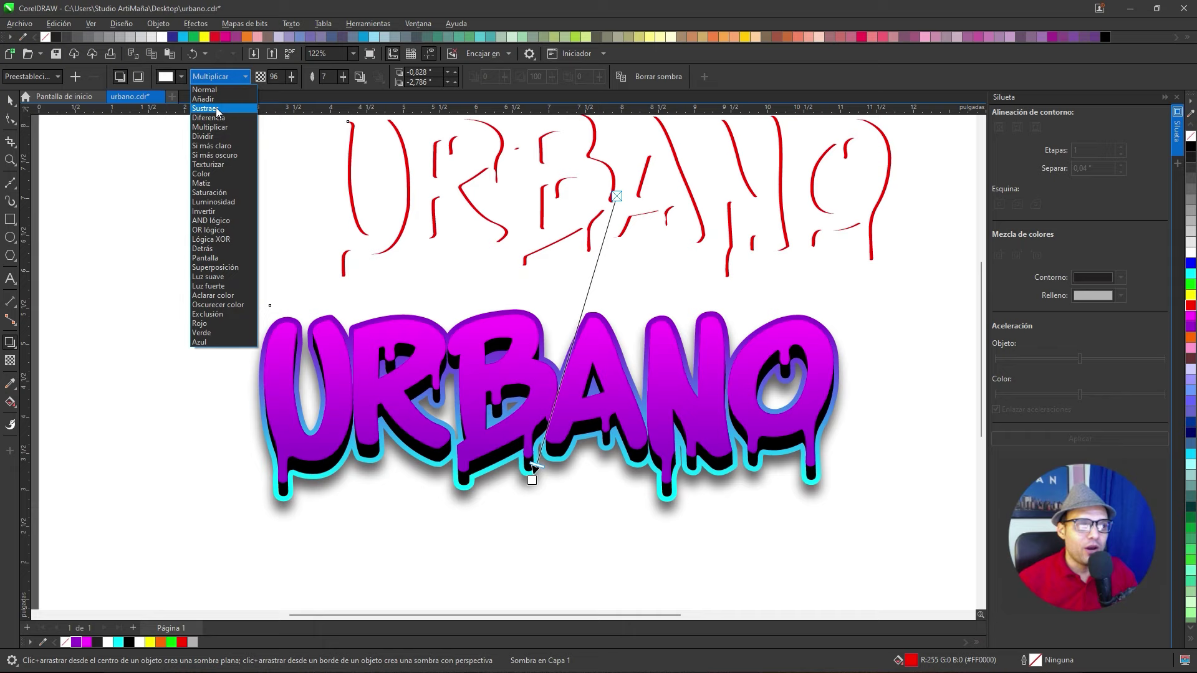
click(212, 99)
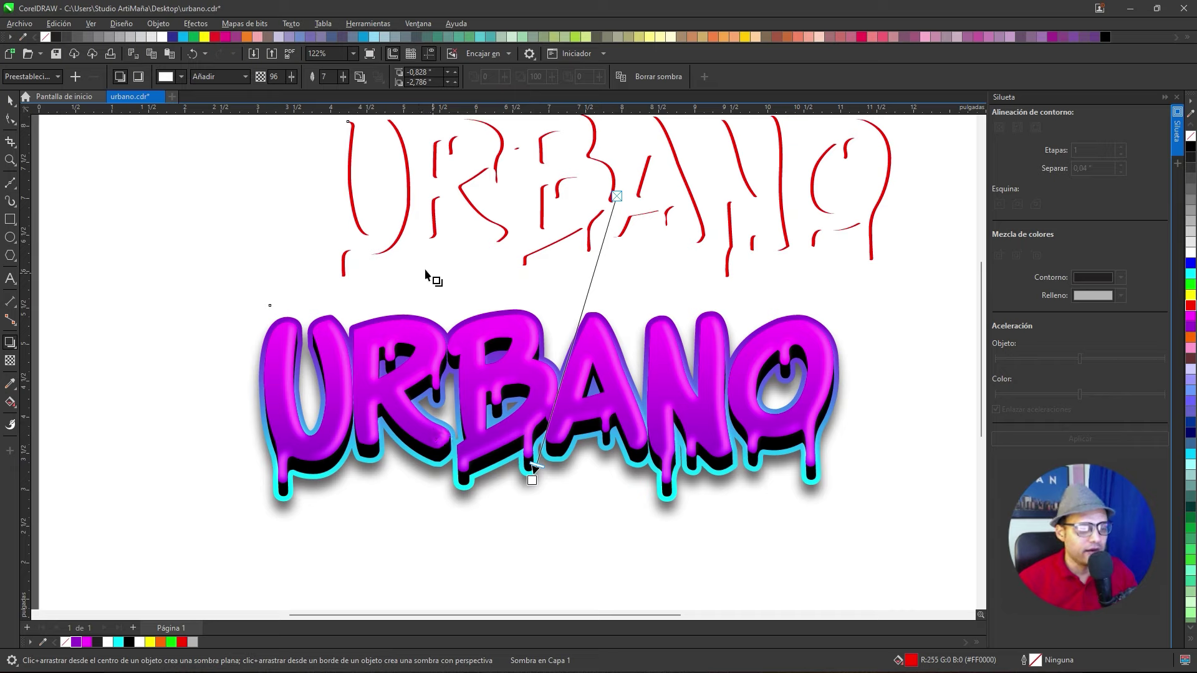
Separate the white glow shadow from the red highlight strips and delete the red strips above the lettering
click(10, 100)
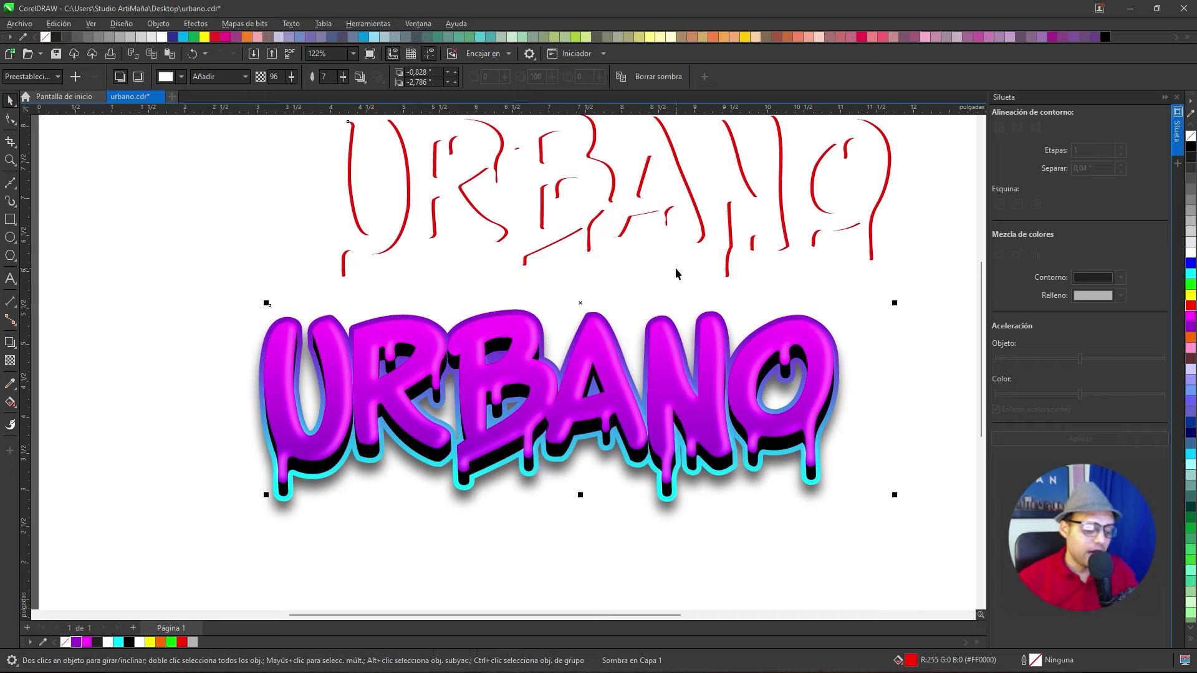
click(650, 268)
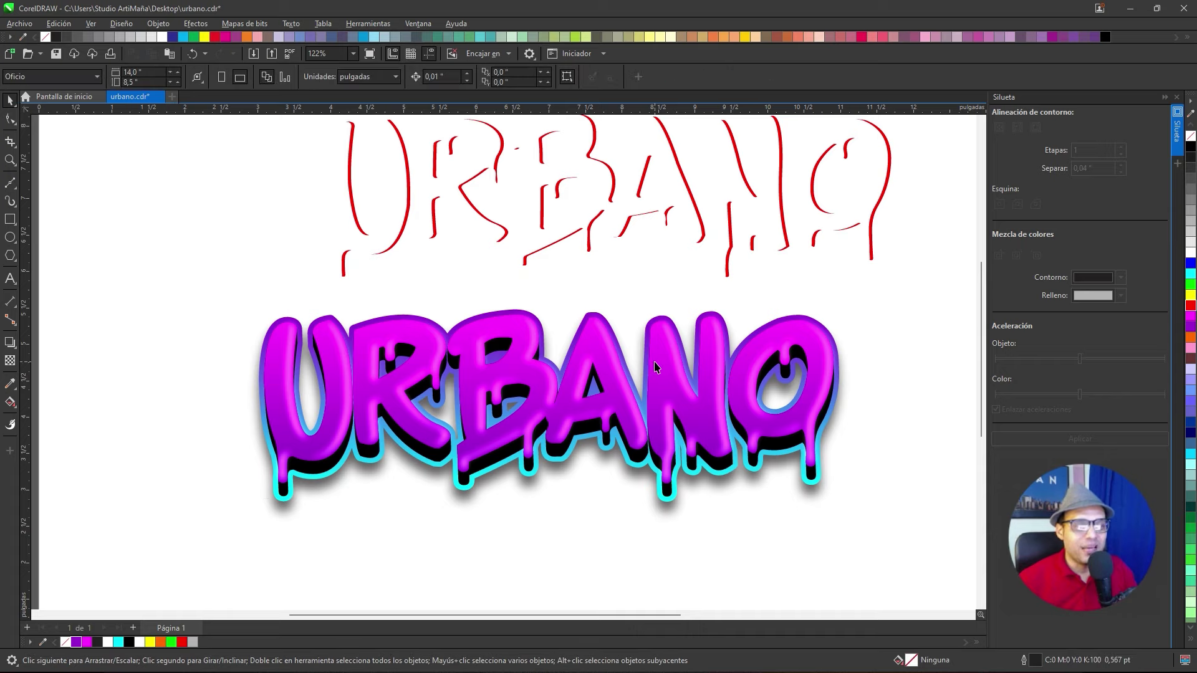
click(695, 315)
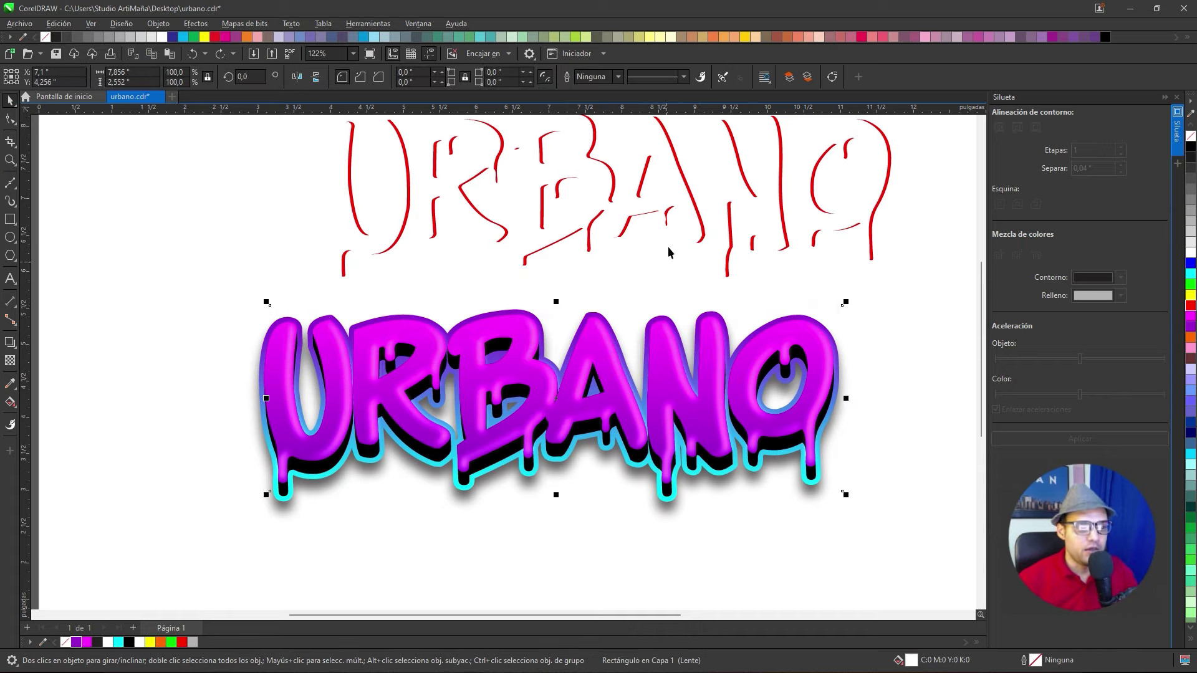
click(697, 212)
key(Delete)
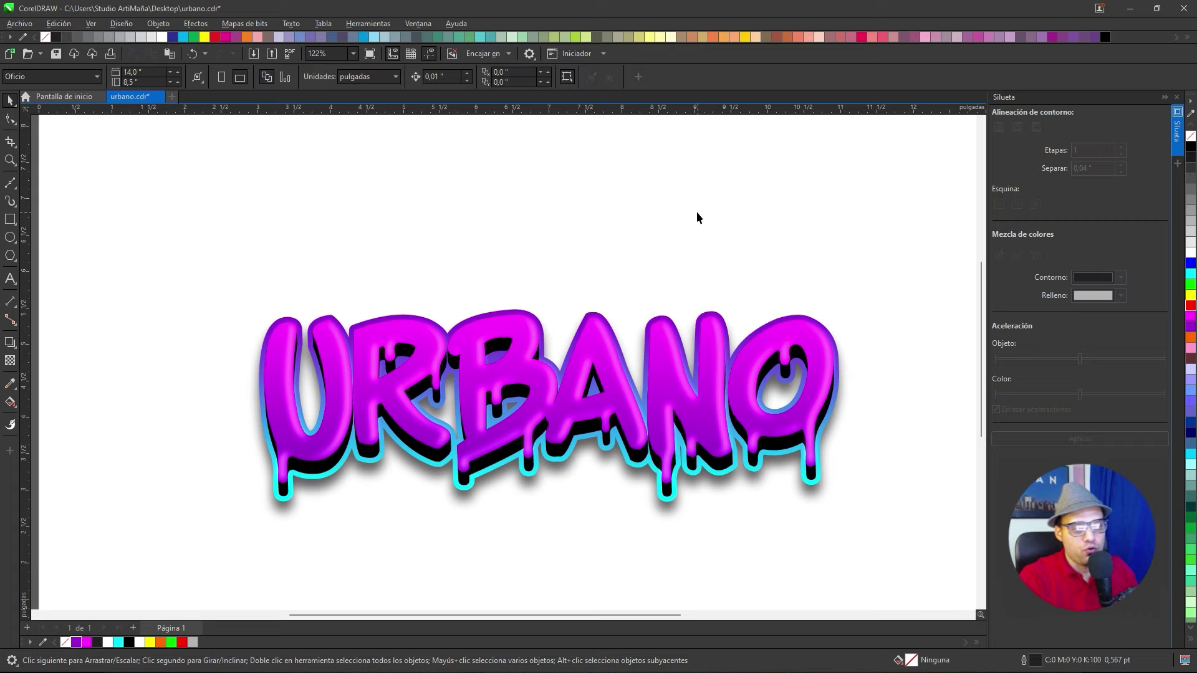
Select all parts of the URBANO lettering and group them
scroll(448, 342, down, 1)
scroll(447, 342, down, 4)
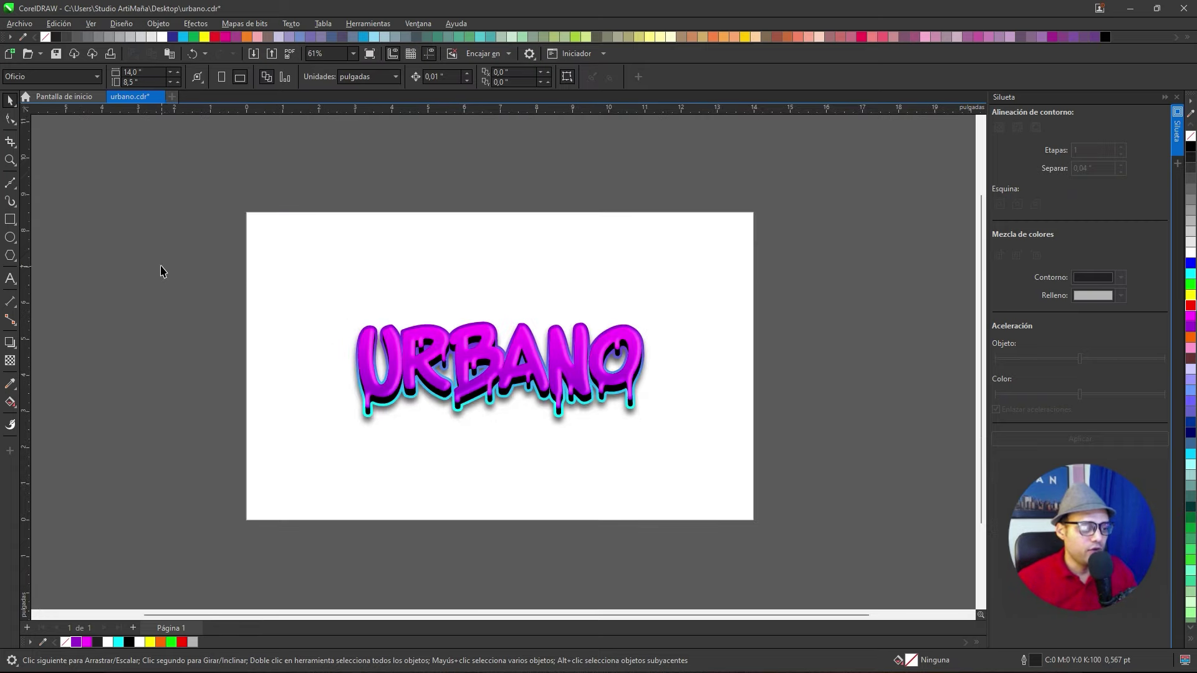
mouse_move(160, 261)
mouse_down()
mouse_move(713, 399)
mouse_move(848, 492)
mouse_move(179, 274)
mouse_up()
key(ctrl+g)
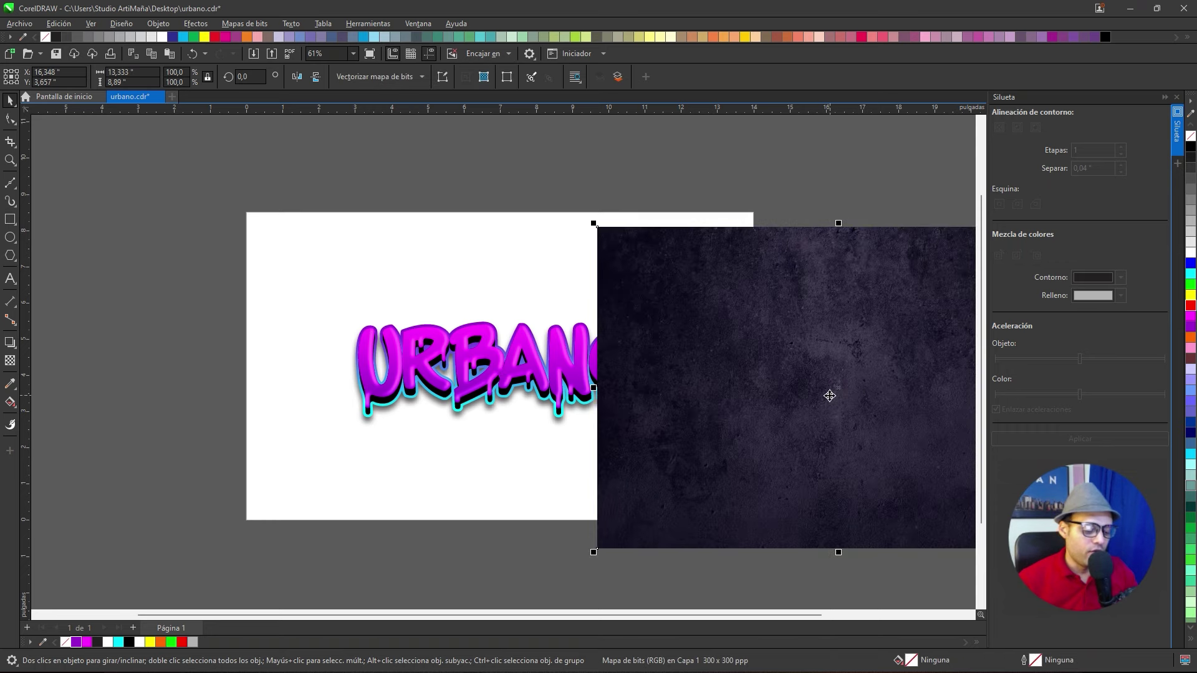
Centre the dark concrete texture image on the page behind the lettering and enlarge it to 108.5% so it covers the page
key(p)
click(700, 297)
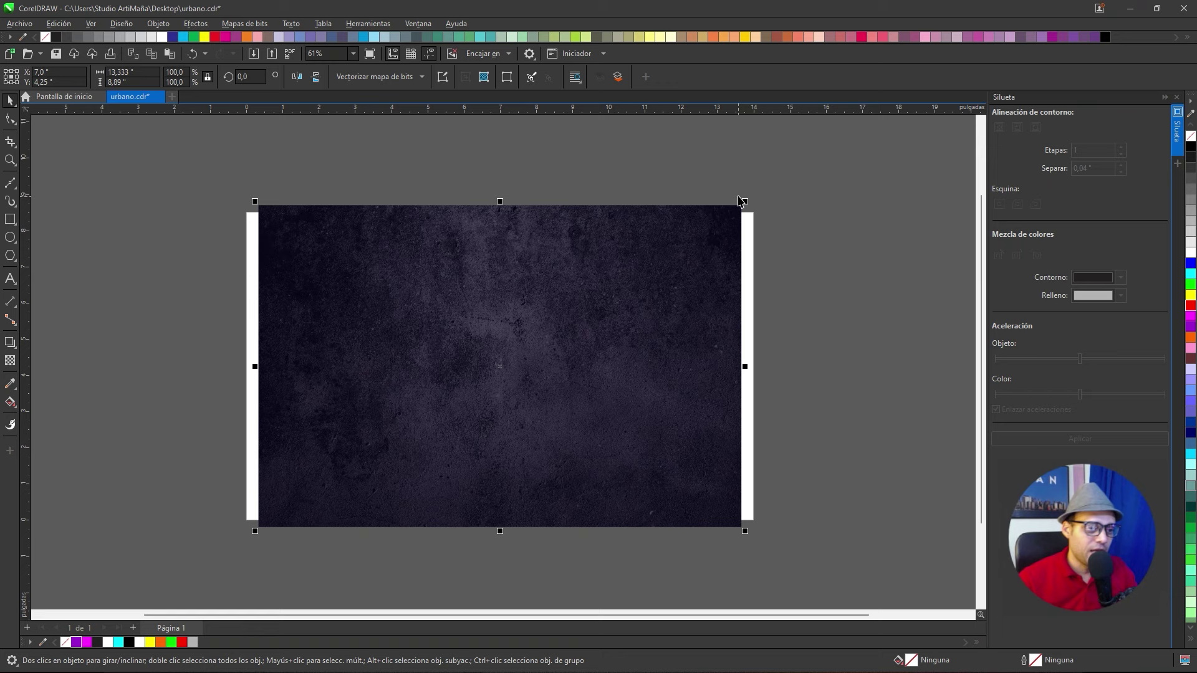
right_click(682, 232)
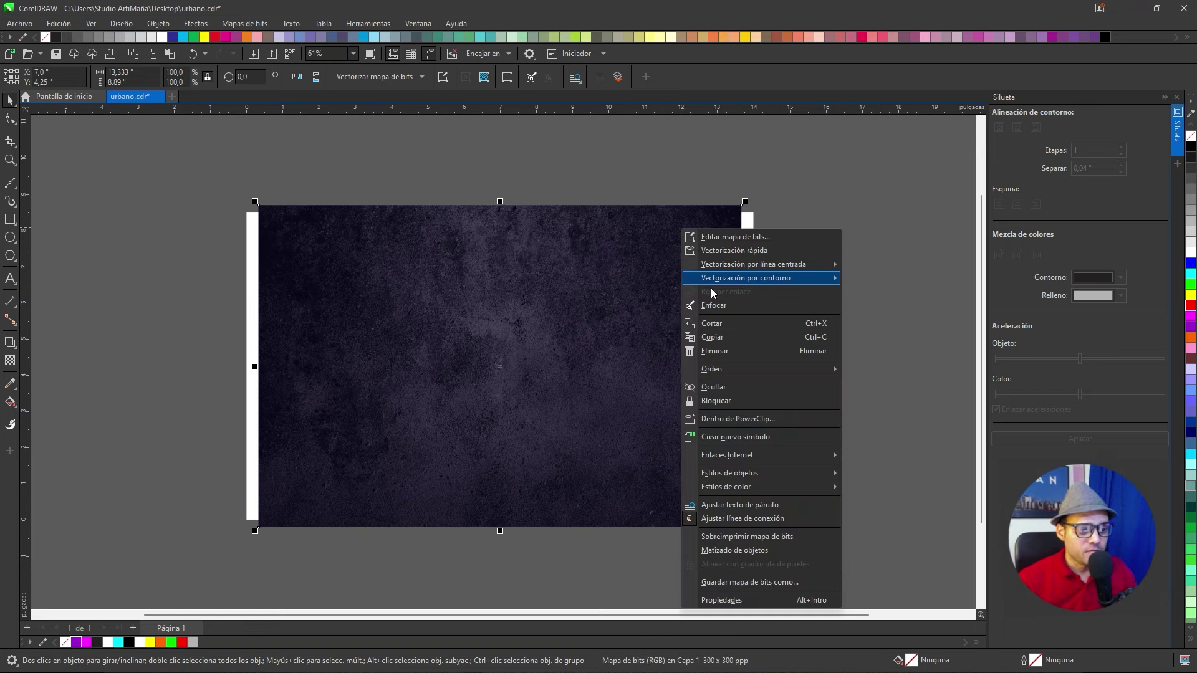
mouse_move(785, 370)
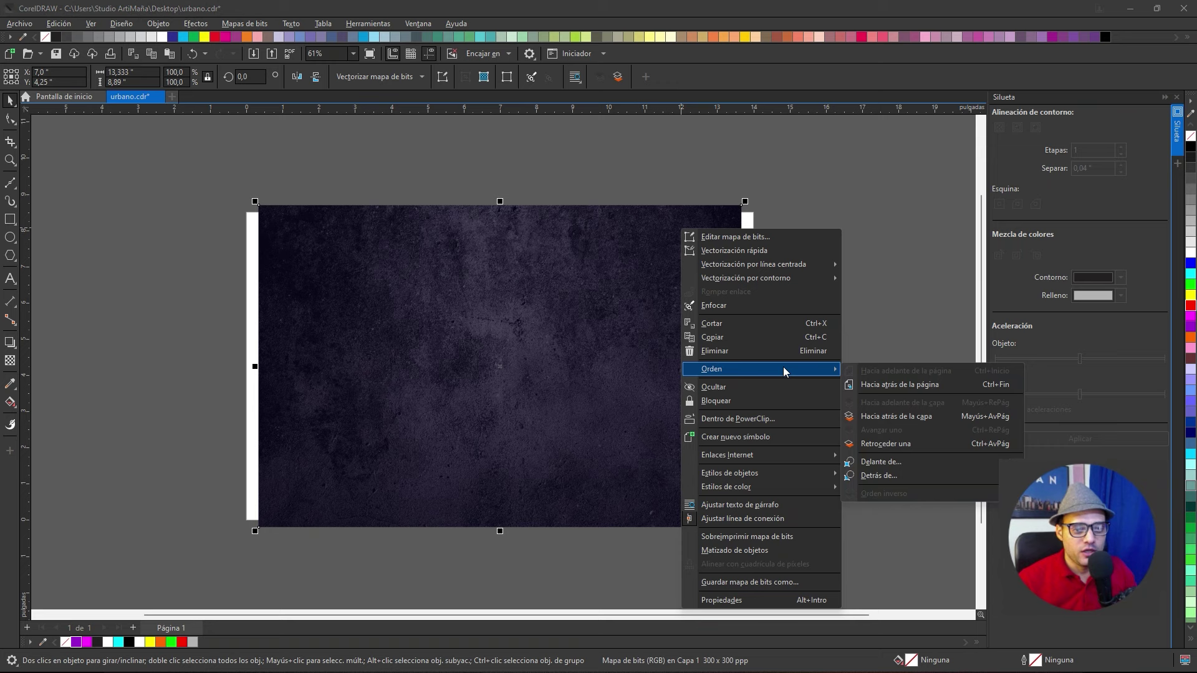
click(904, 386)
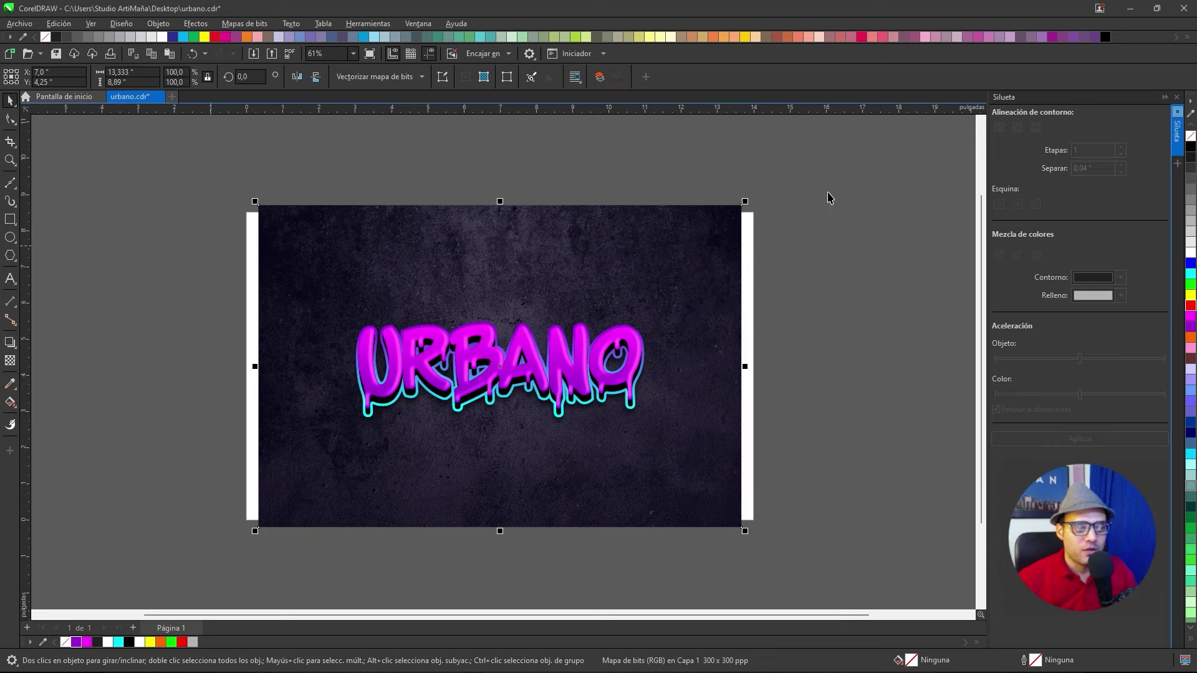
drag(746, 202, 765, 169)
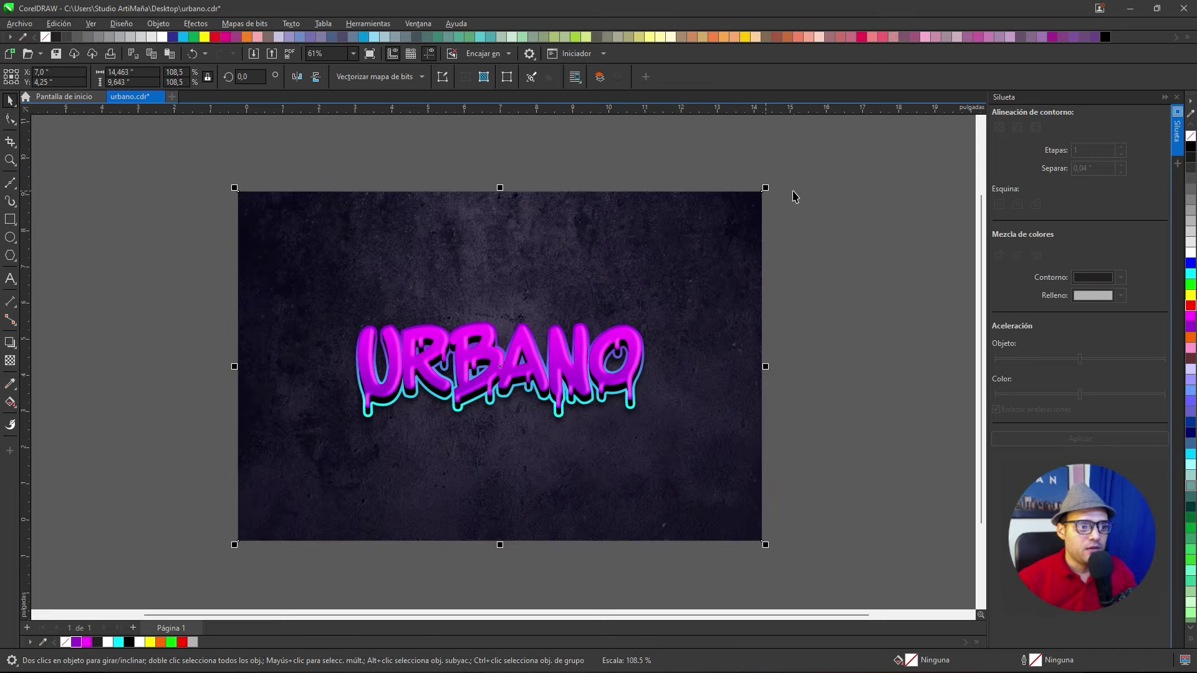
click(796, 193)
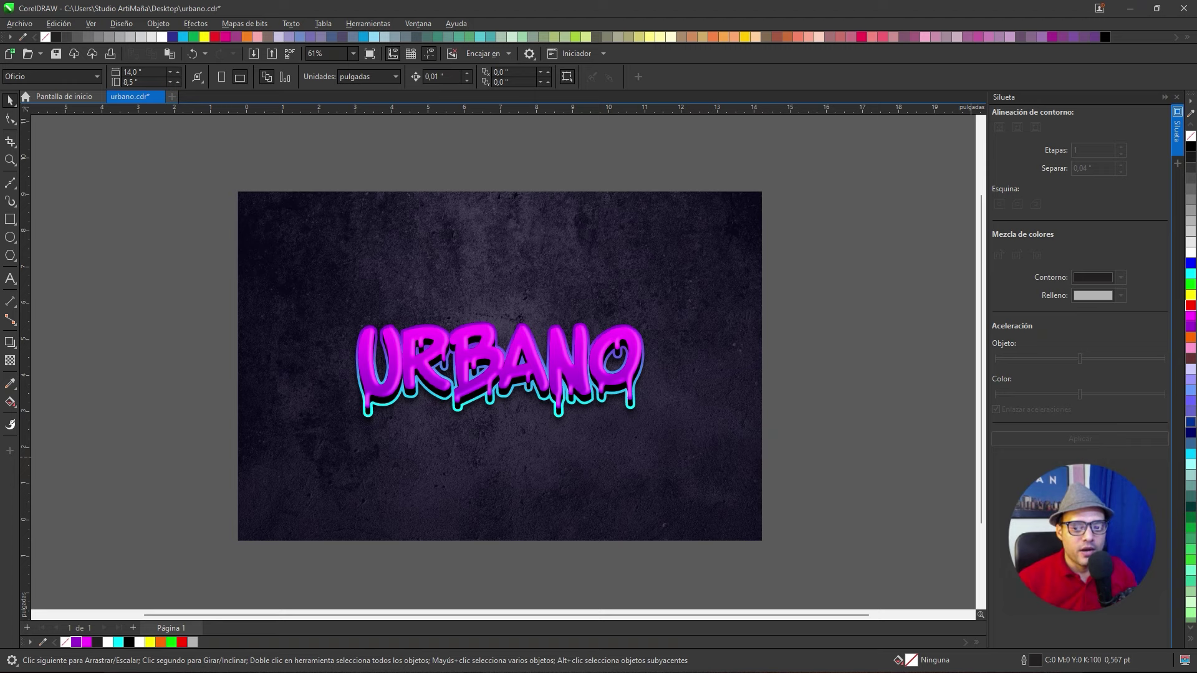
Move the brush-stroke set closer to the right edge of the dark background
scroll(649, 343, down, 1)
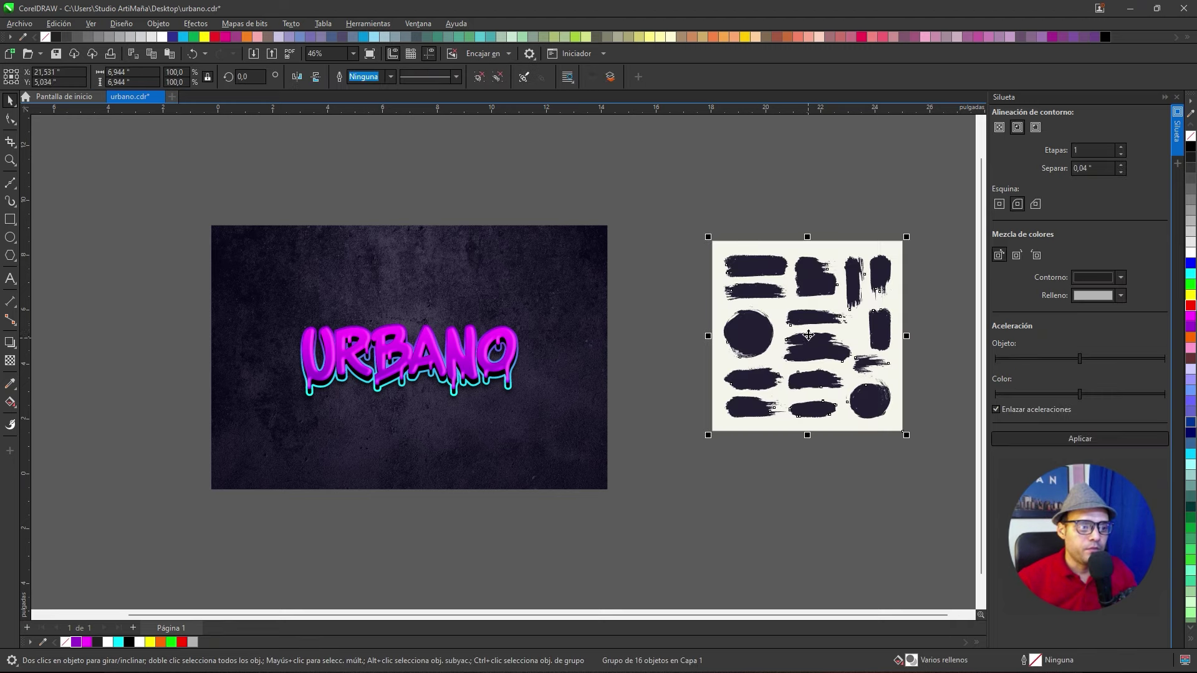
mouse_move(802, 328)
mouse_down()
mouse_move(768, 322)
mouse_move(711, 340)
mouse_move(734, 357)
mouse_up()
click(717, 195)
scroll(760, 351, up, 4)
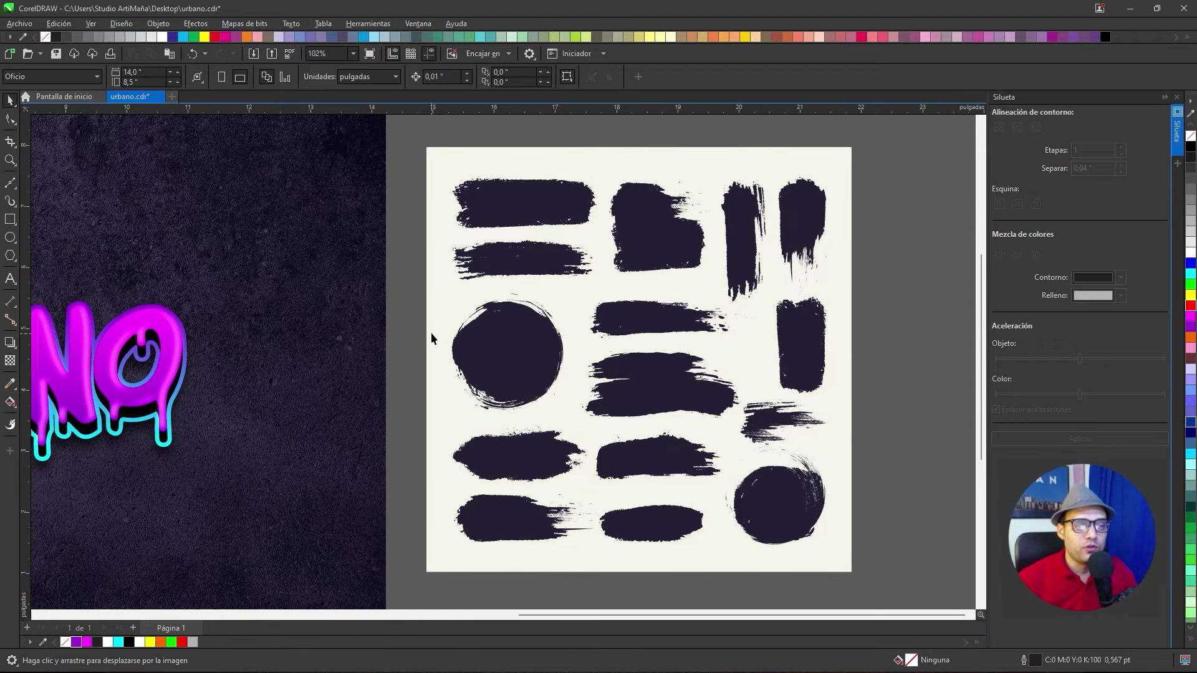
scroll(555, 338, down, 1)
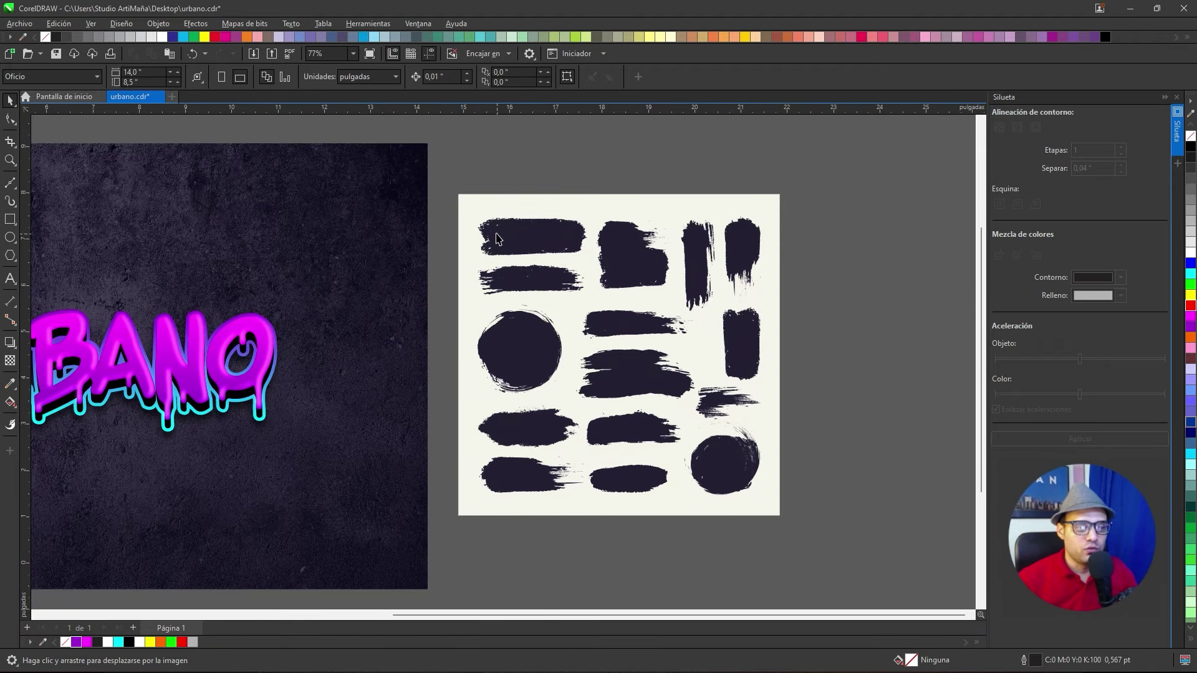
drag(618, 229, 674, 231)
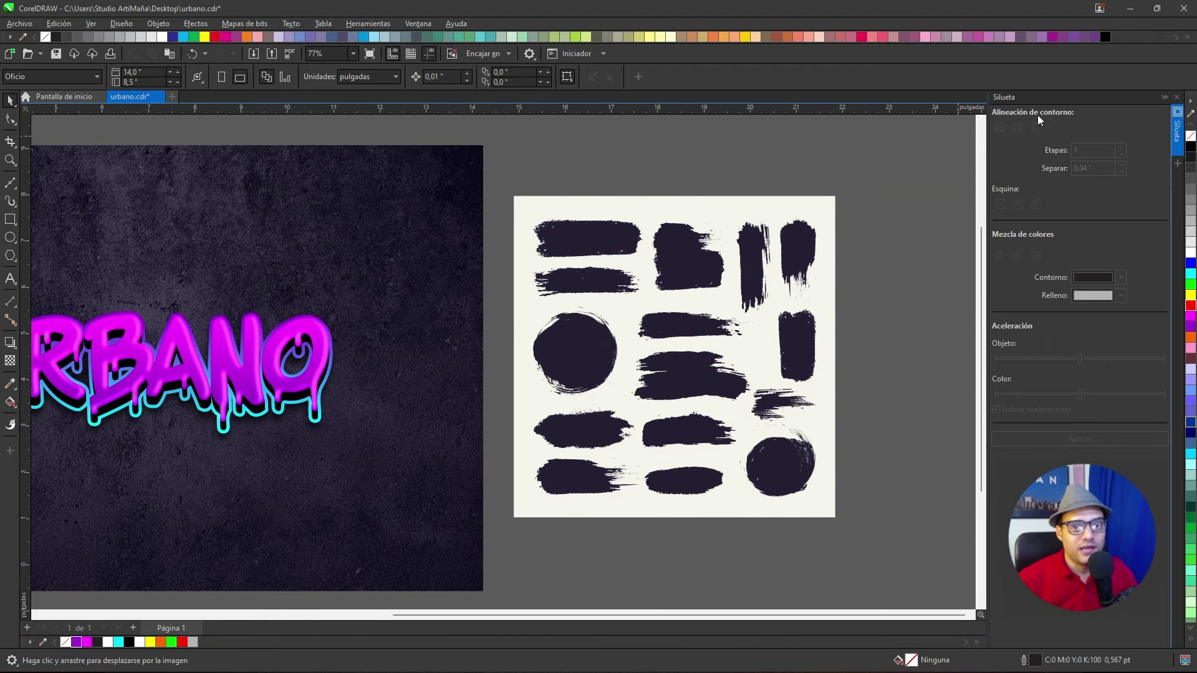
Ungroup the brush-stroke set completely and delete its cream background
click(702, 206)
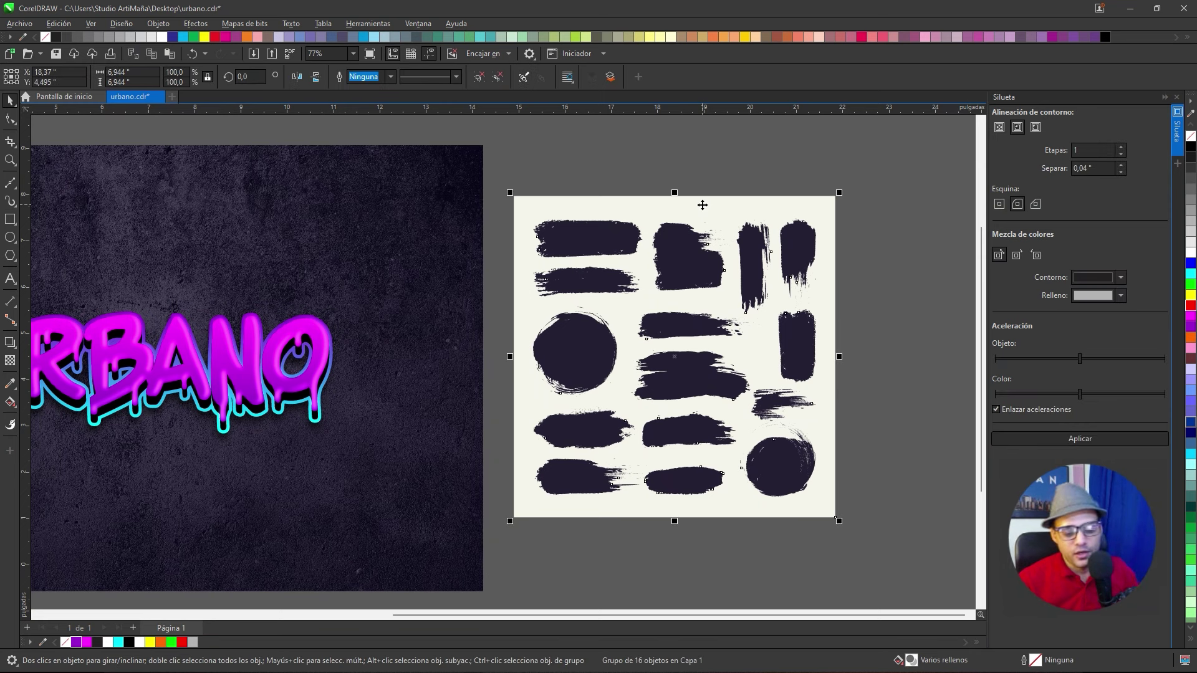
click(747, 165)
click(742, 242)
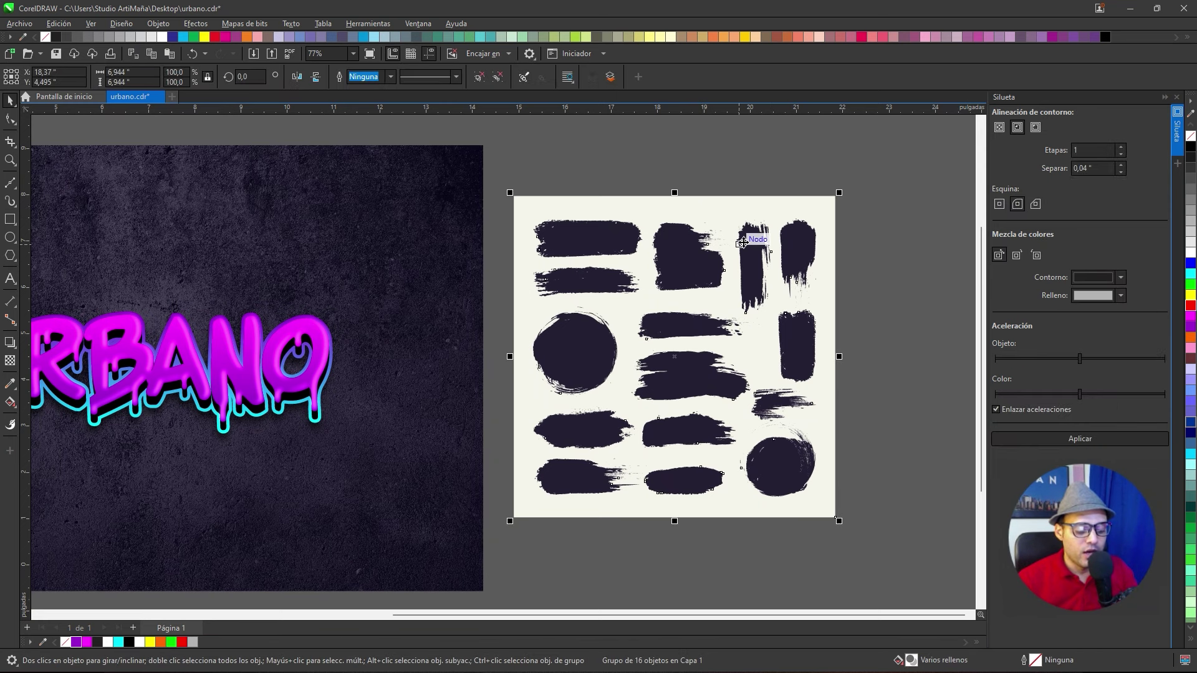
click(500, 78)
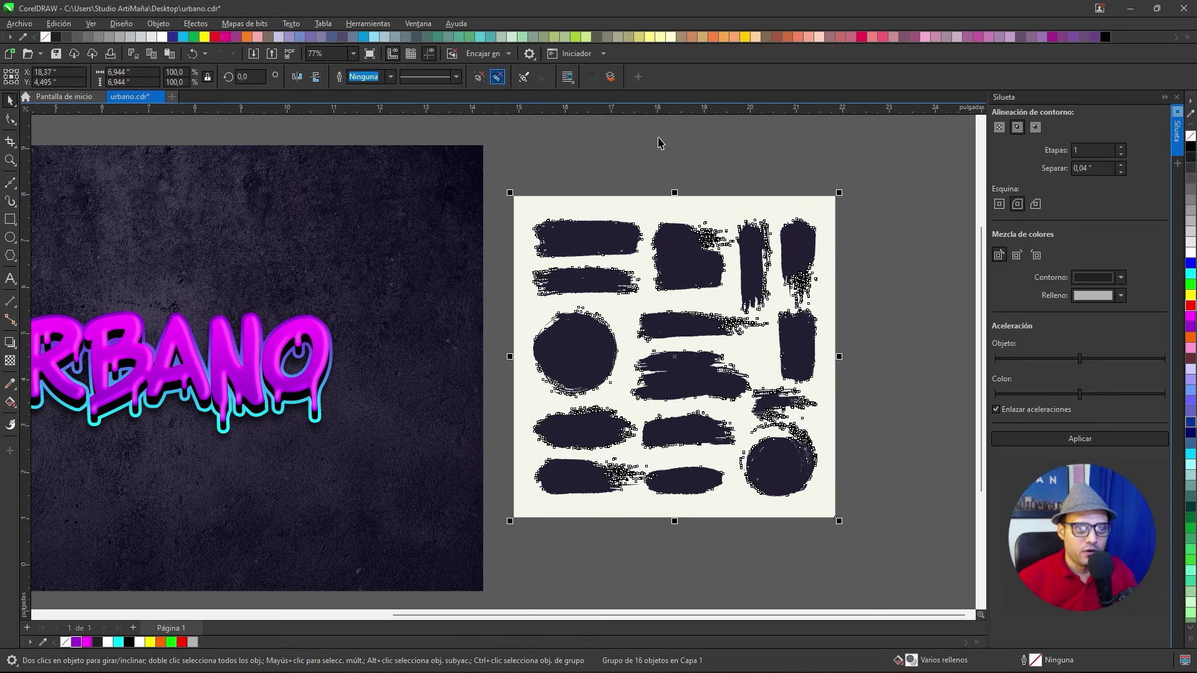
key(ctrl+l)
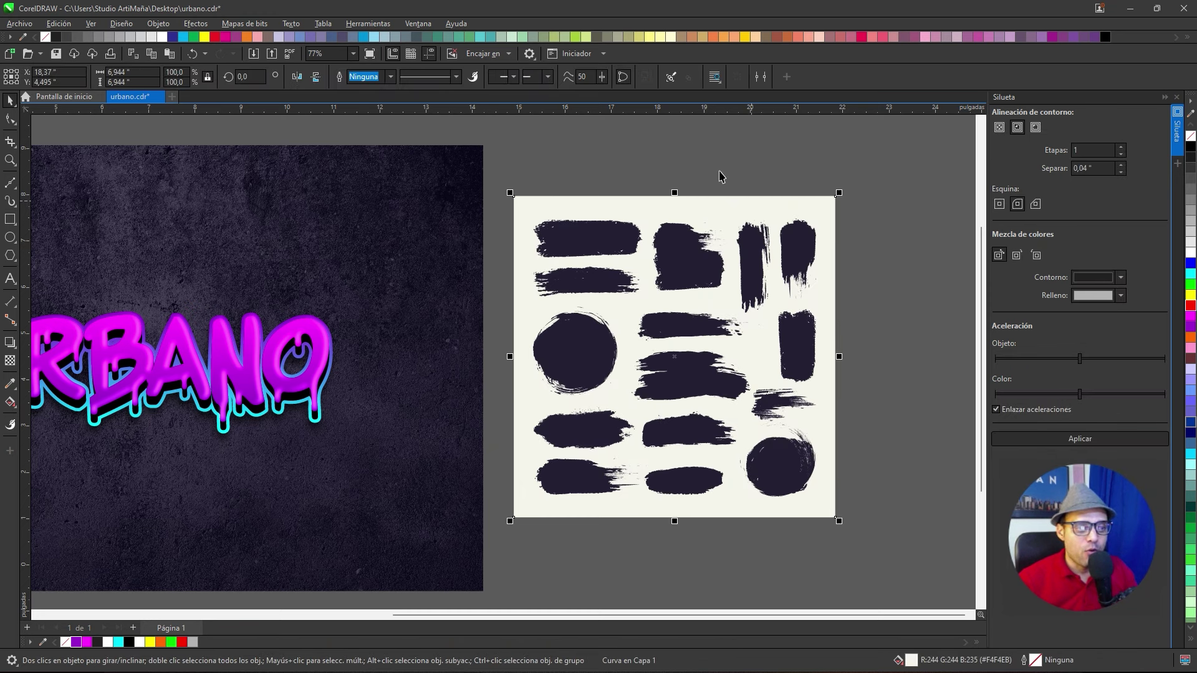
key(Delete)
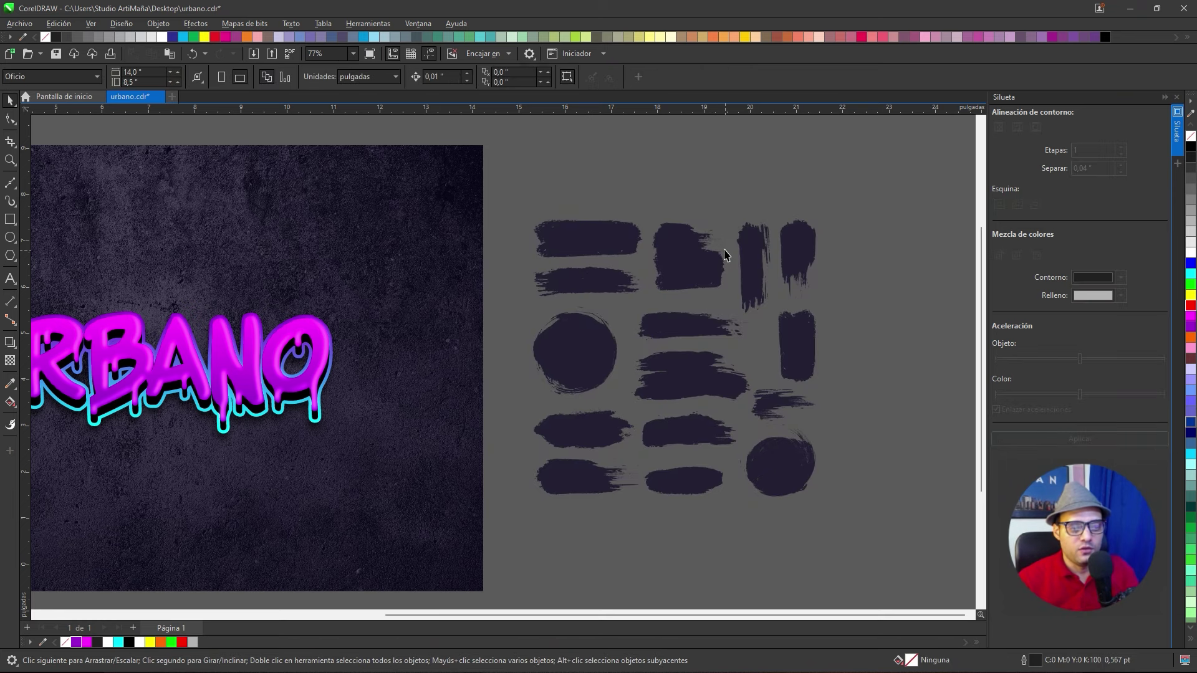
Select all pieces of the large round brush stroke and group them
scroll(657, 299, up, 2)
mouse_move(658, 304)
mouse_down()
mouse_move(762, 356)
mouse_move(797, 429)
mouse_up()
scroll(754, 357, up, 4)
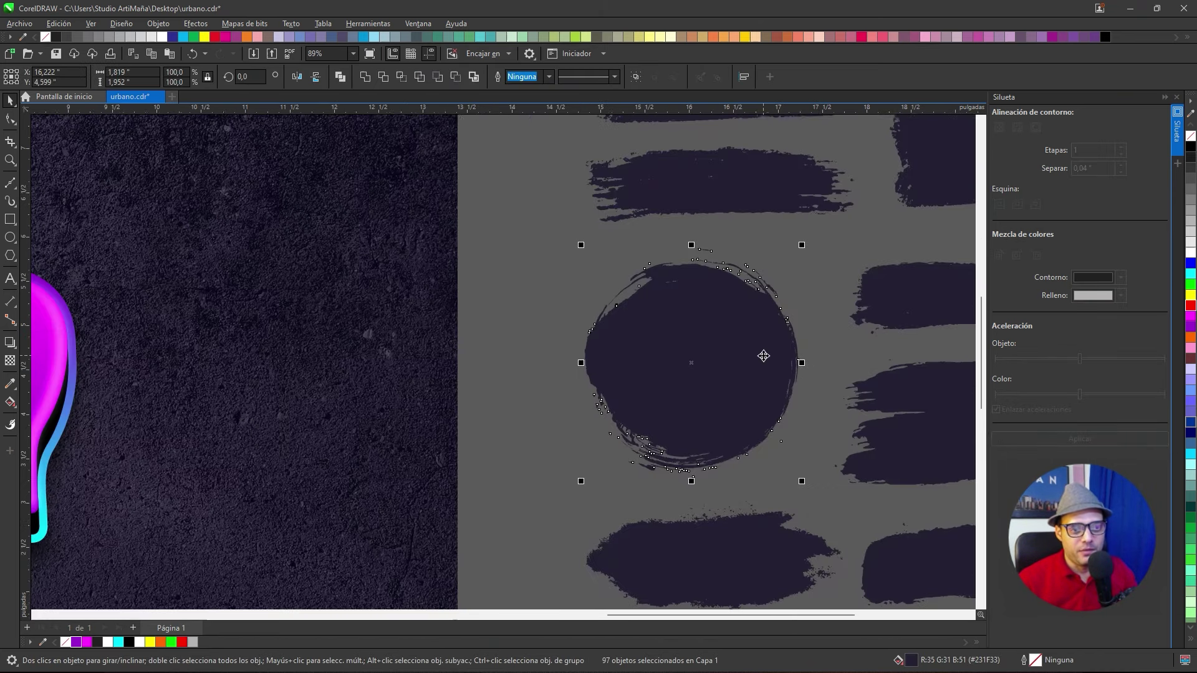
mouse_move(498, 231)
mouse_down()
mouse_move(497, 264)
mouse_move(831, 402)
mouse_move(821, 492)
mouse_up()
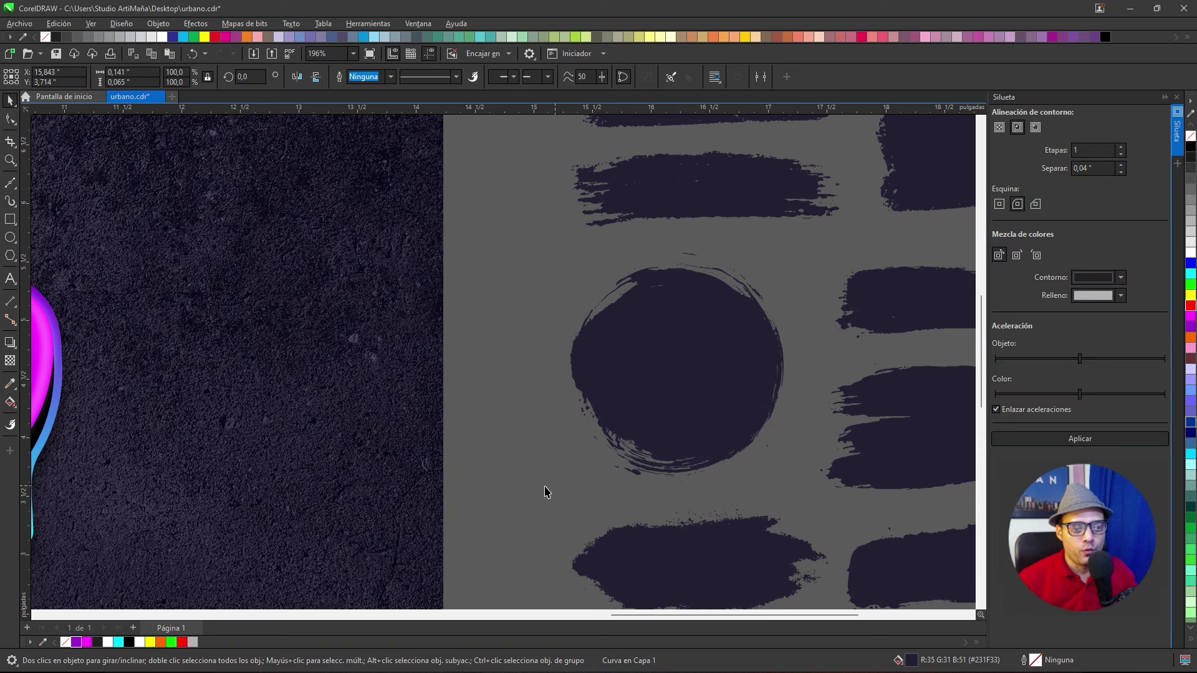
mouse_move(517, 487)
mouse_down()
mouse_move(767, 414)
mouse_move(814, 243)
mouse_up()
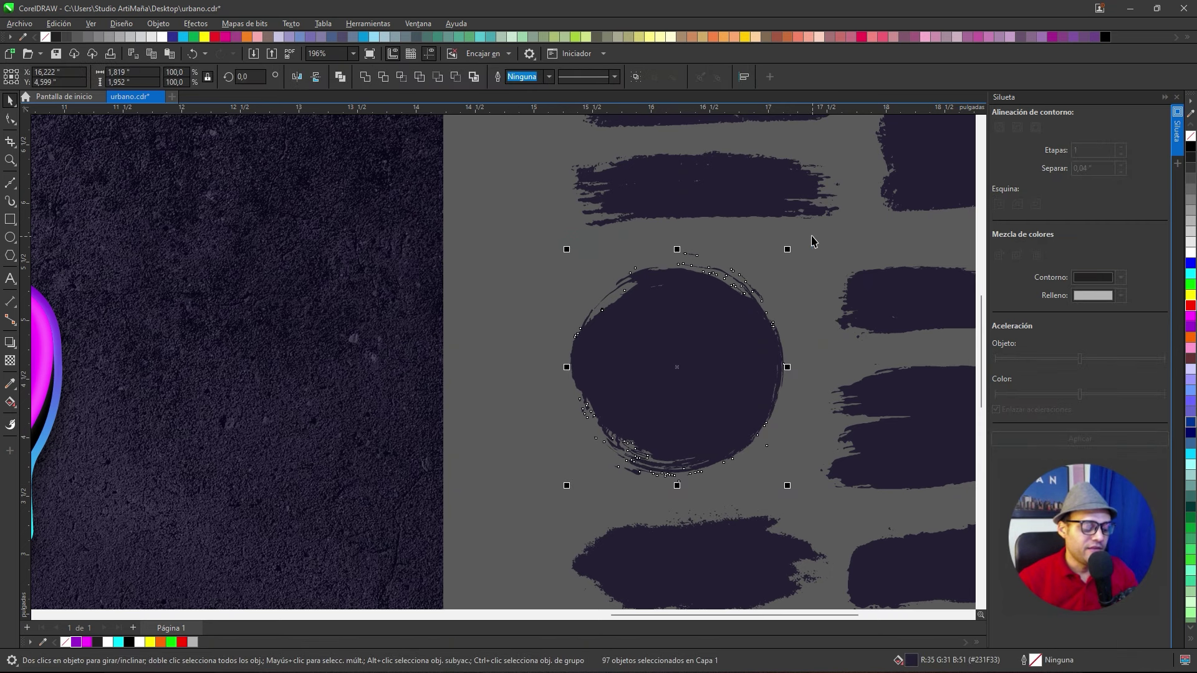
key(ctrl+g)
scroll(664, 305, down, 5)
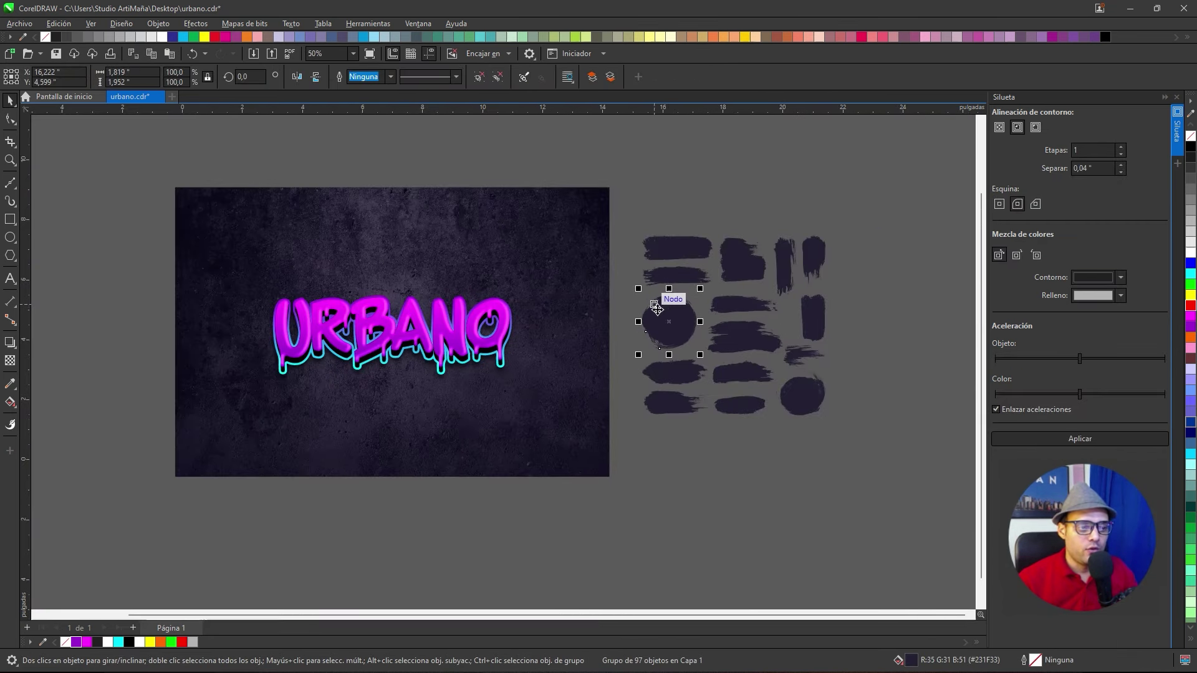
Centre the grouped round brush stroke on the page and enlarge it proportionally to 383%
key(p)
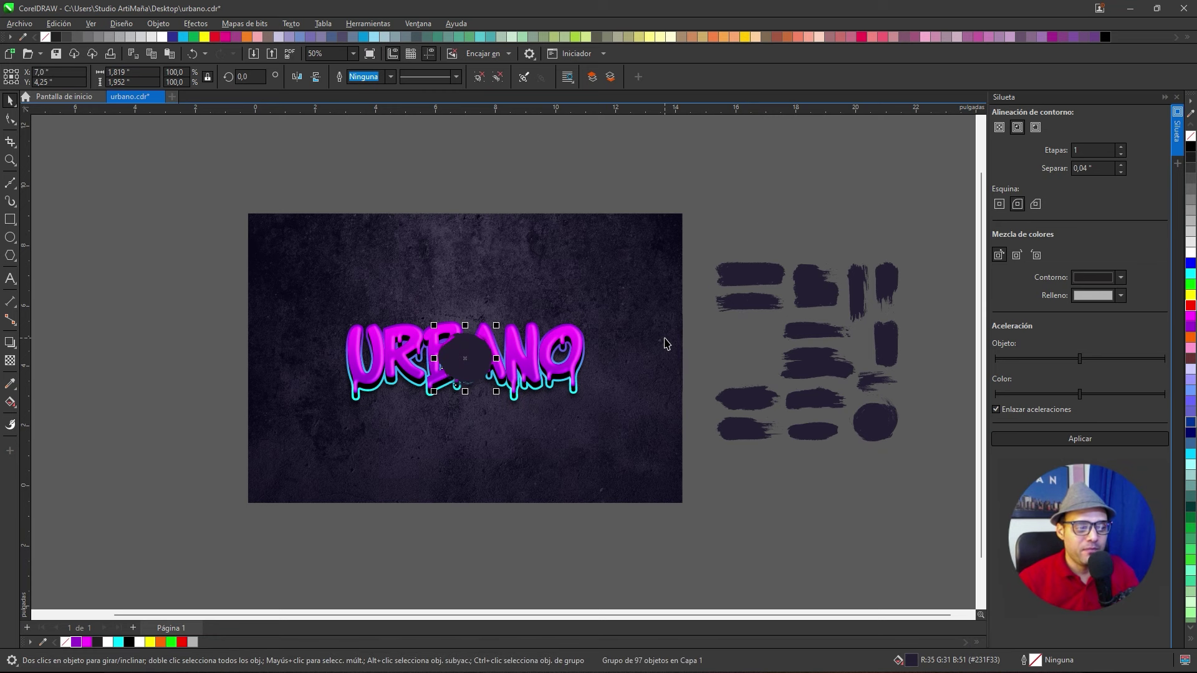
scroll(523, 372, up, 1)
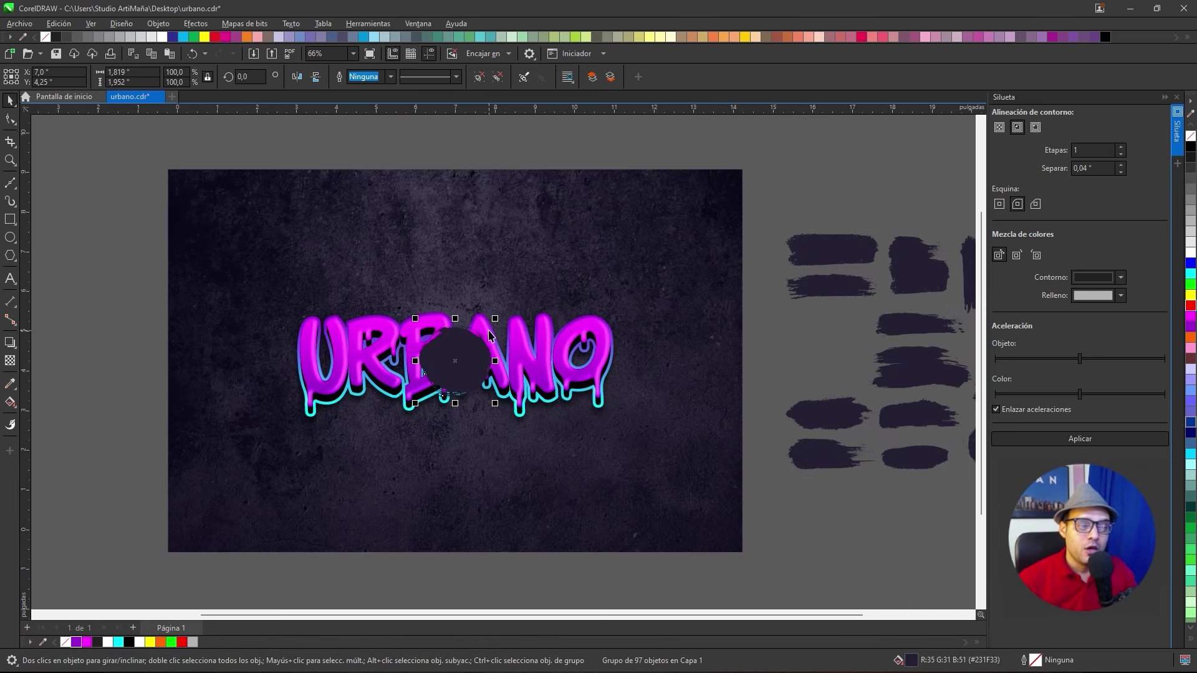
drag(498, 319, 598, 209)
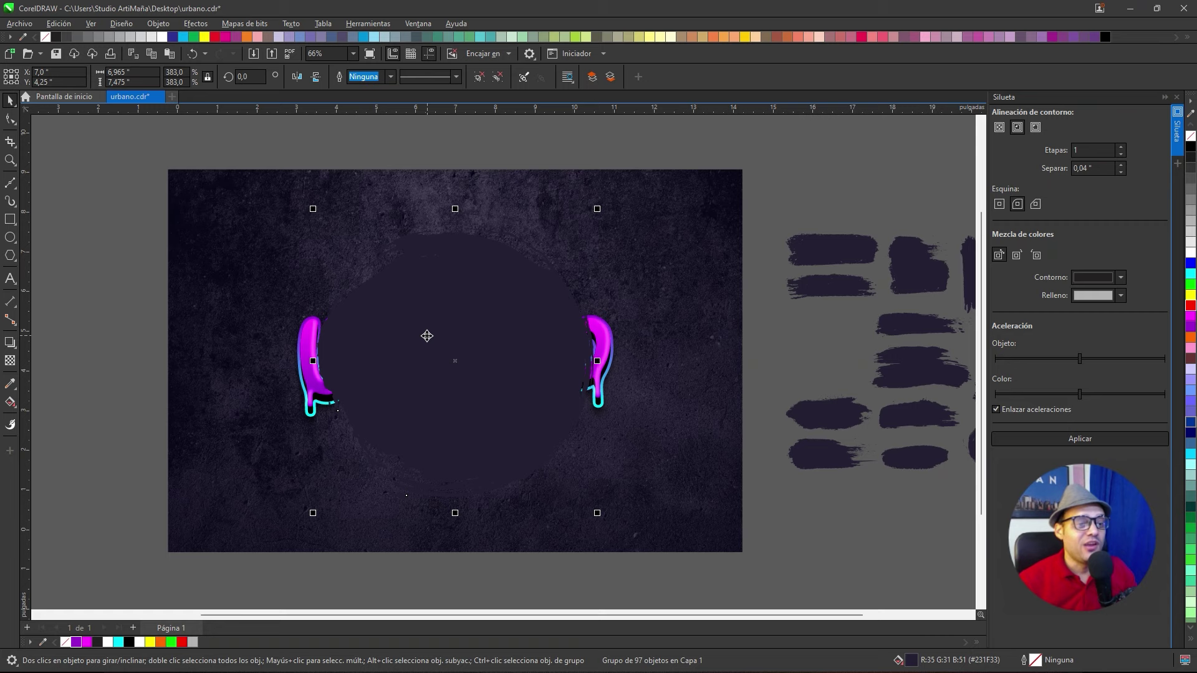
Fill the round brush stroke with red (#FF0000) and set its transparency blend mode to Superposición after trying Multiplicar
click(1190, 306)
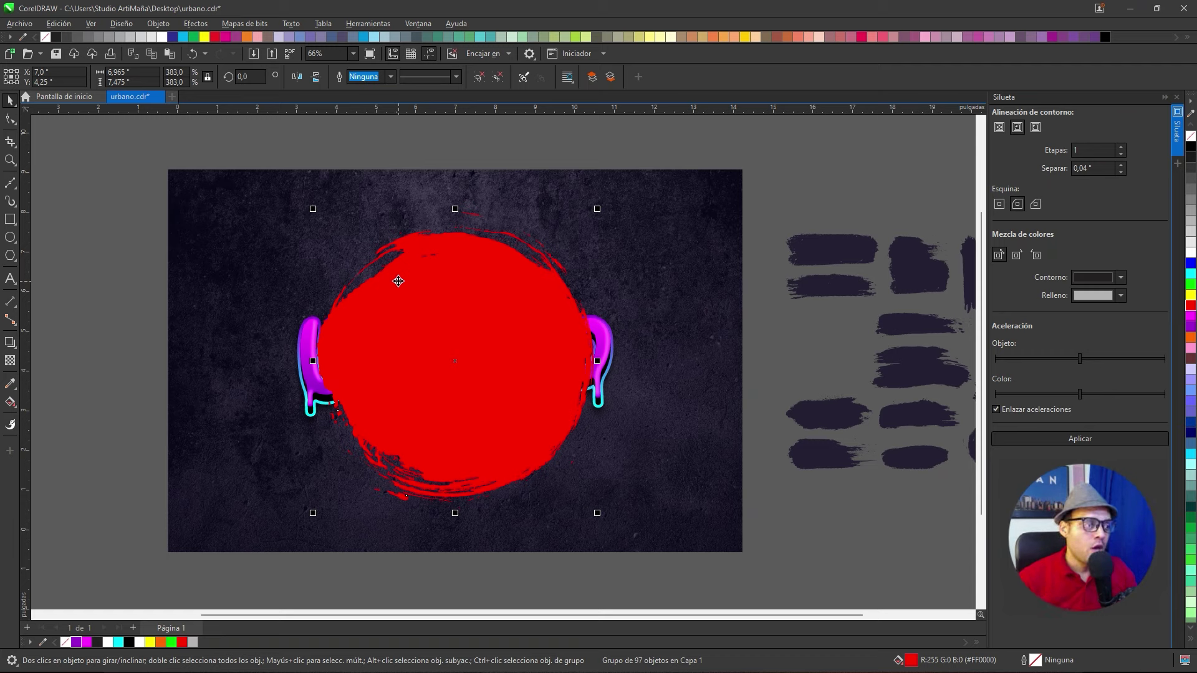
click(10, 362)
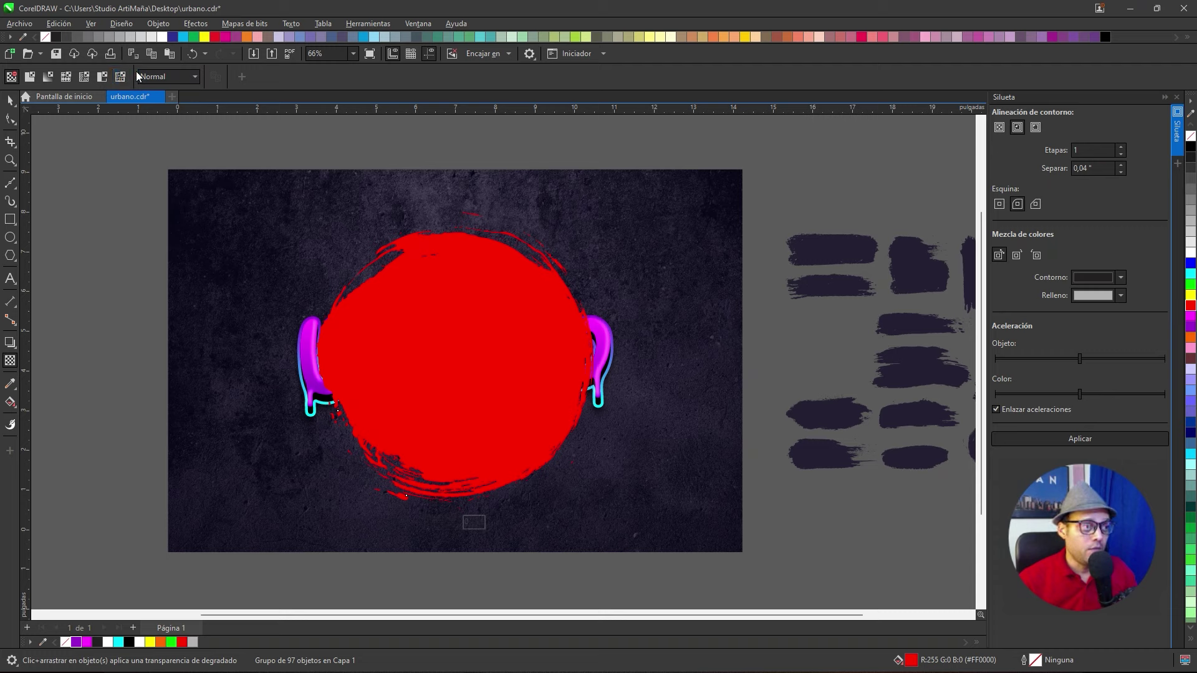
click(191, 82)
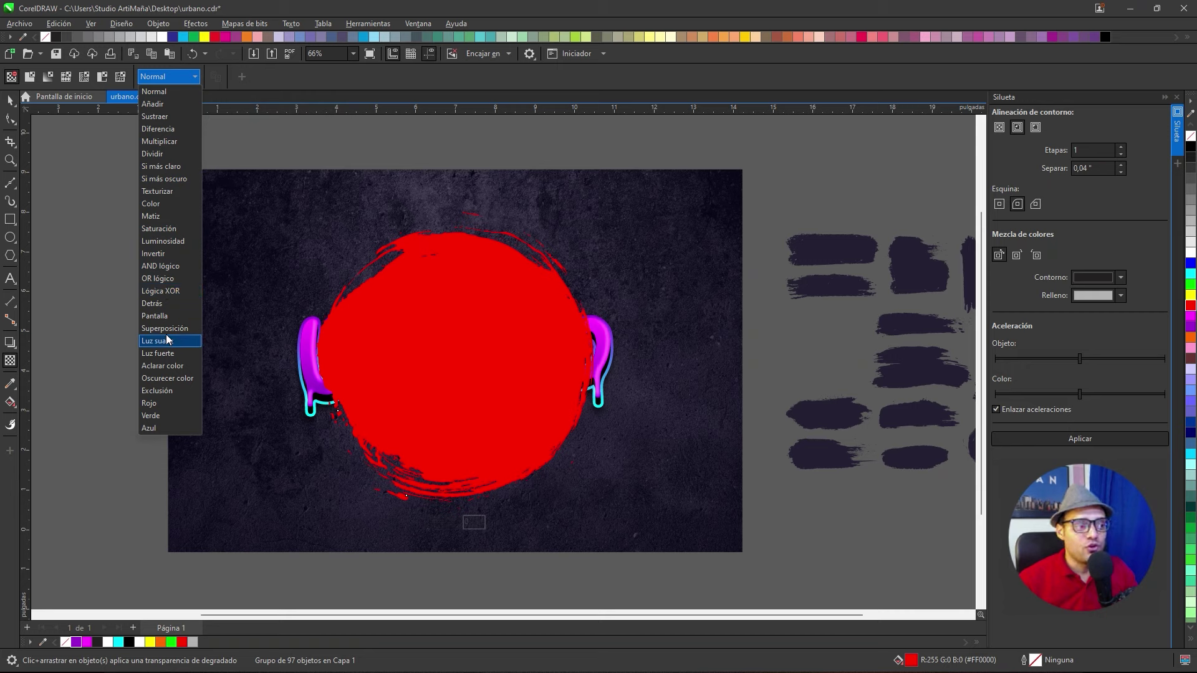
click(173, 142)
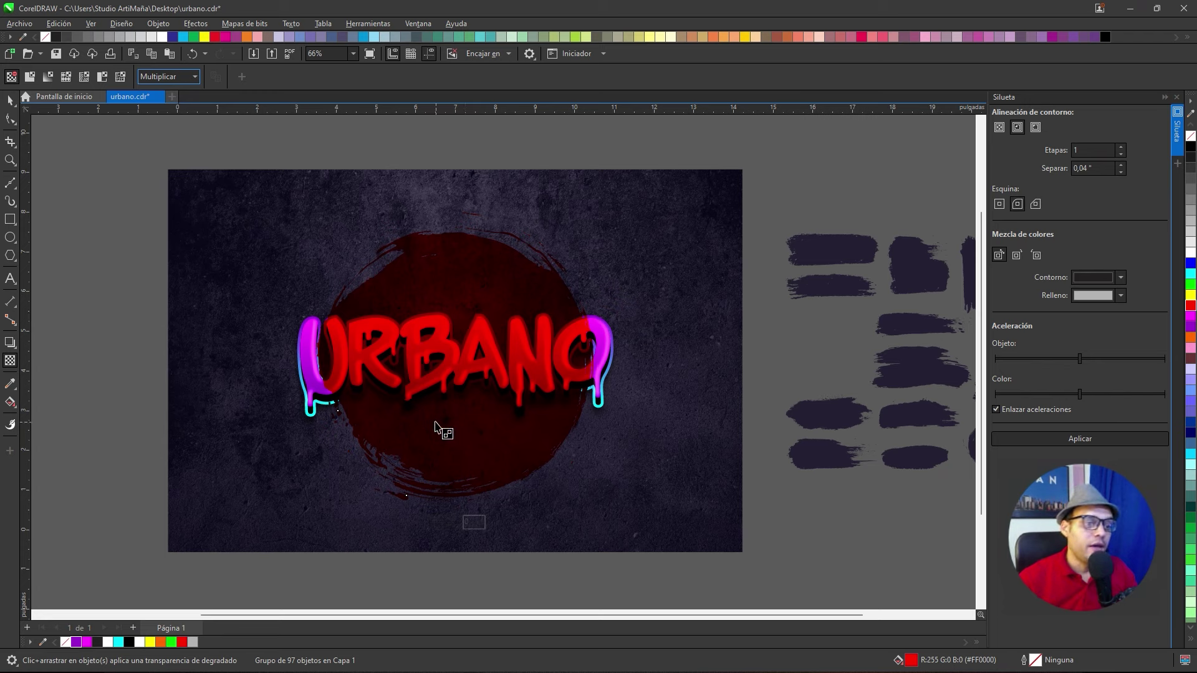
click(181, 80)
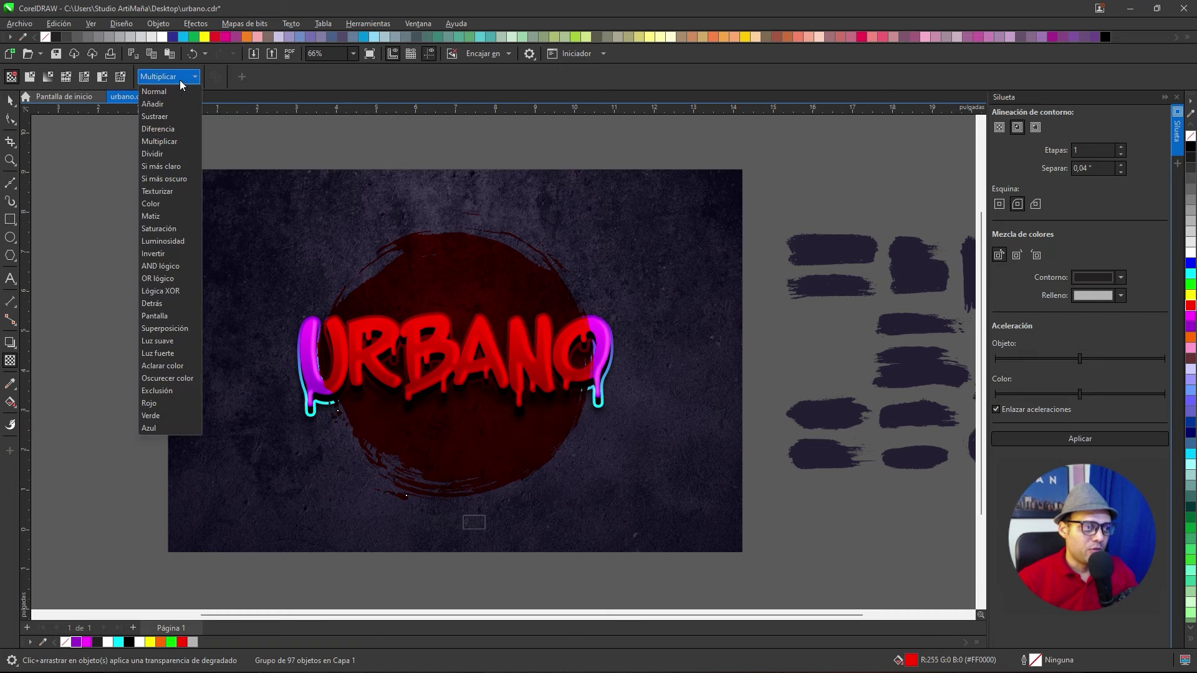
click(163, 328)
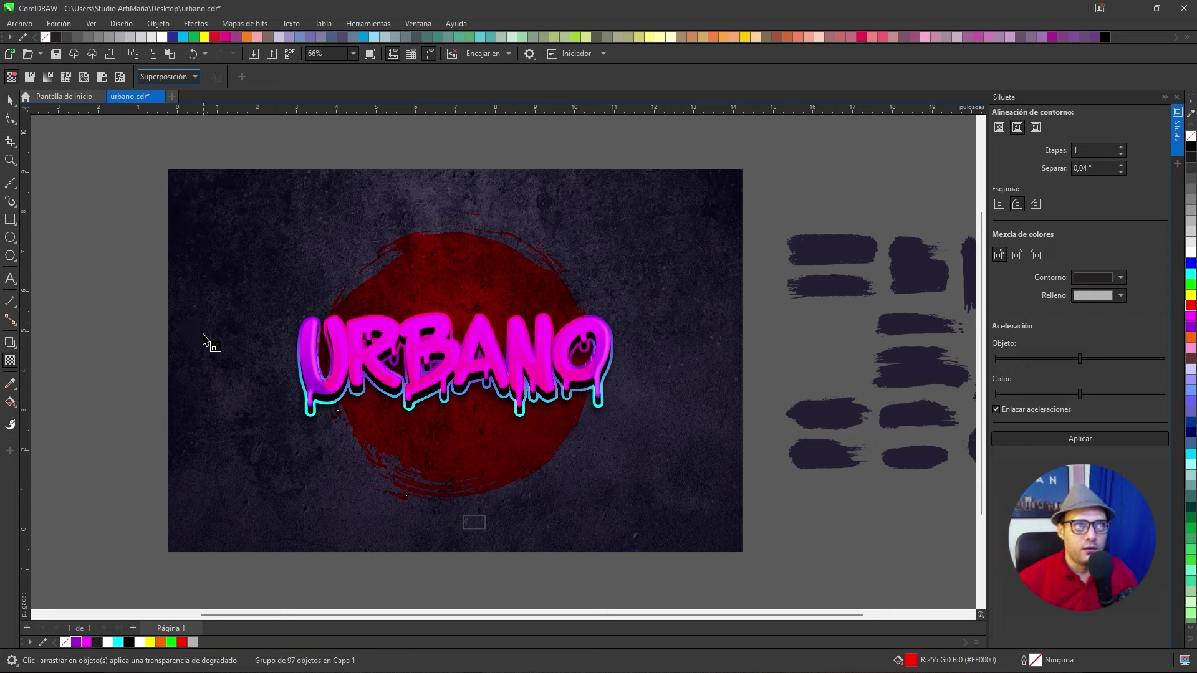
click(10, 100)
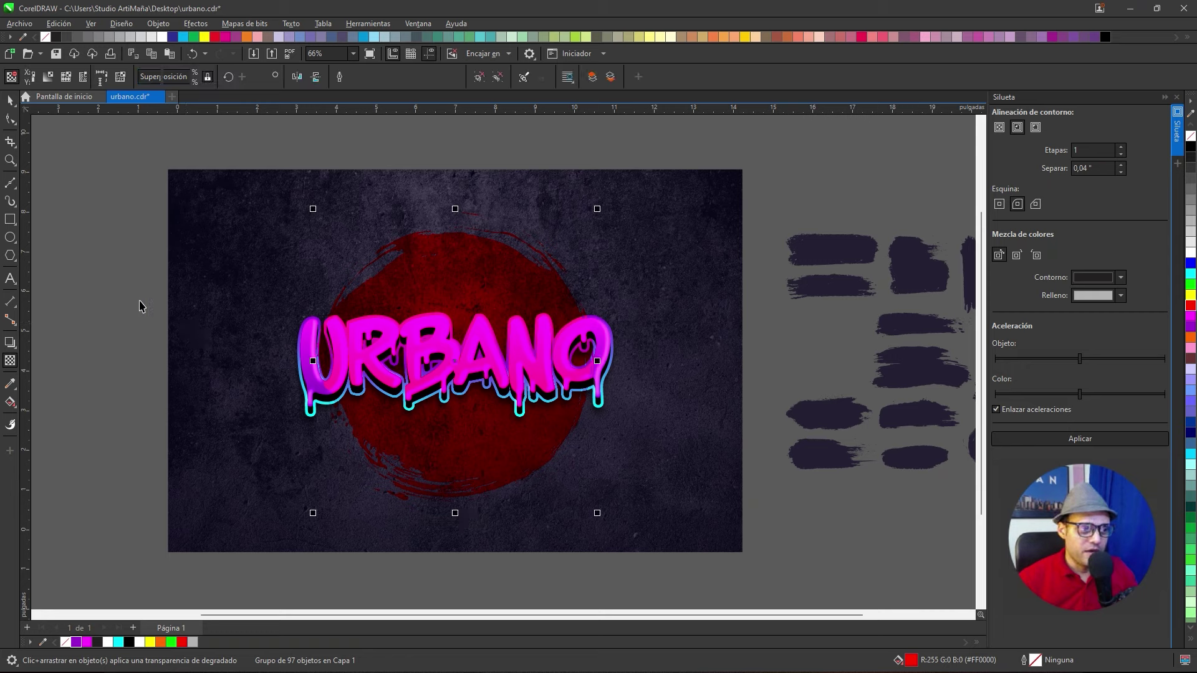
click(145, 282)
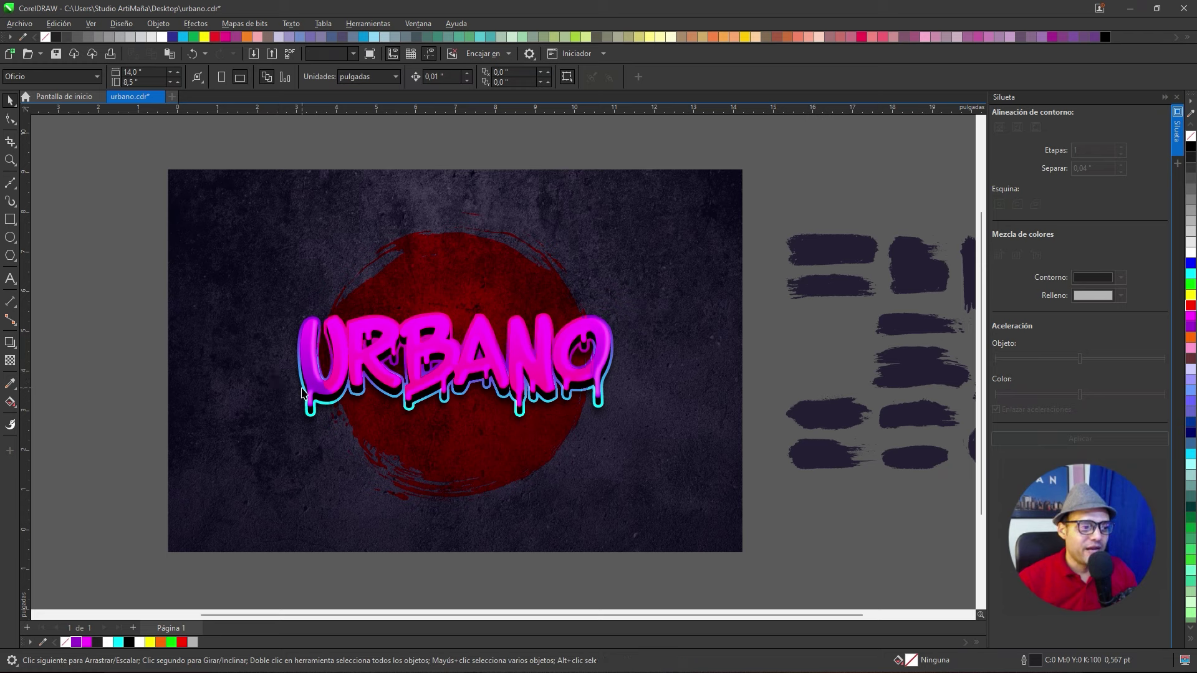
Bring the URBANO lettering group to the front of the page, above the red brush stroke
click(303, 389)
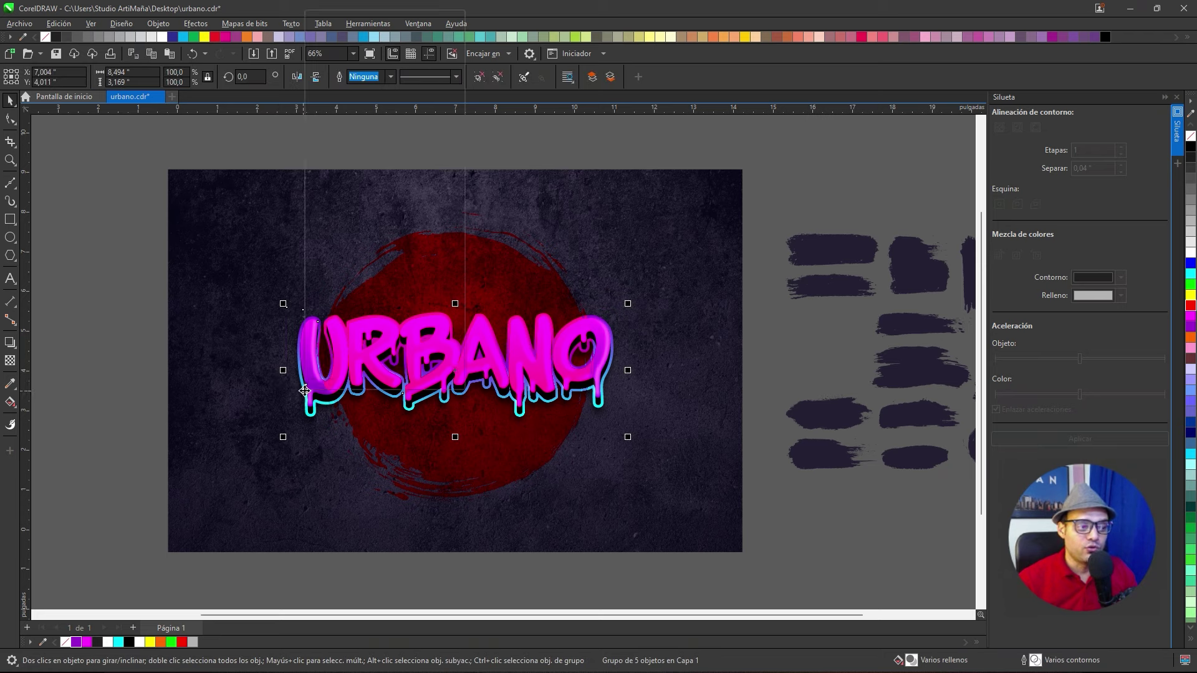
right_click(304, 391)
mouse_move(341, 122)
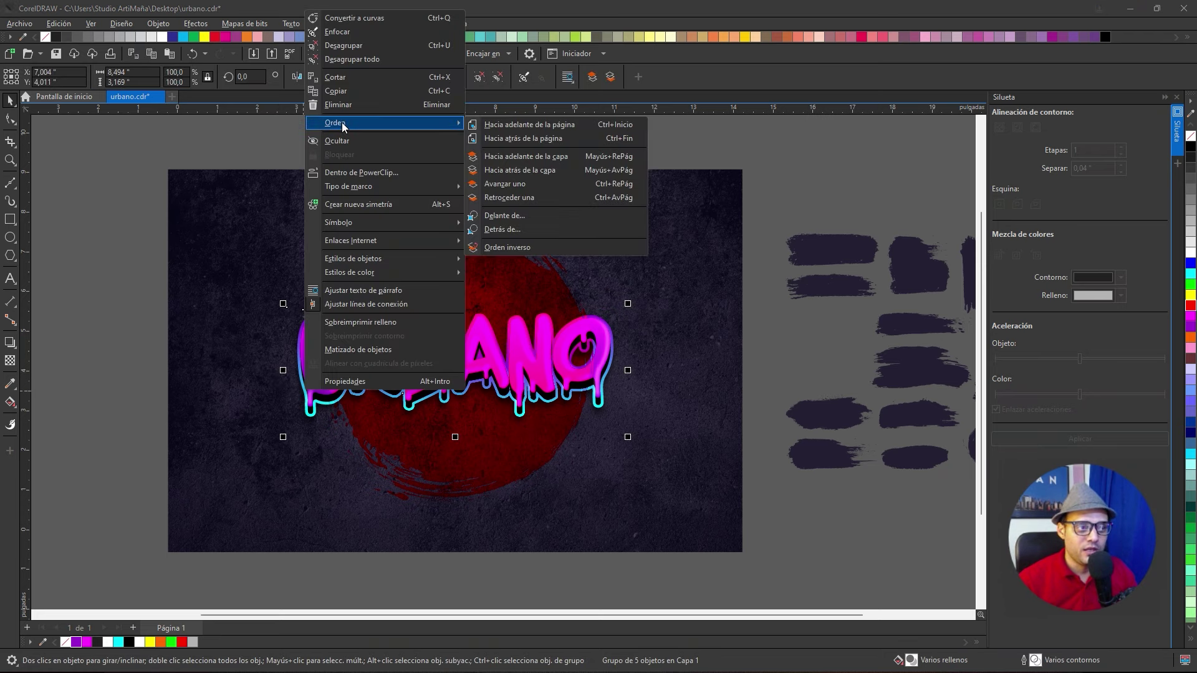
click(510, 127)
click(105, 285)
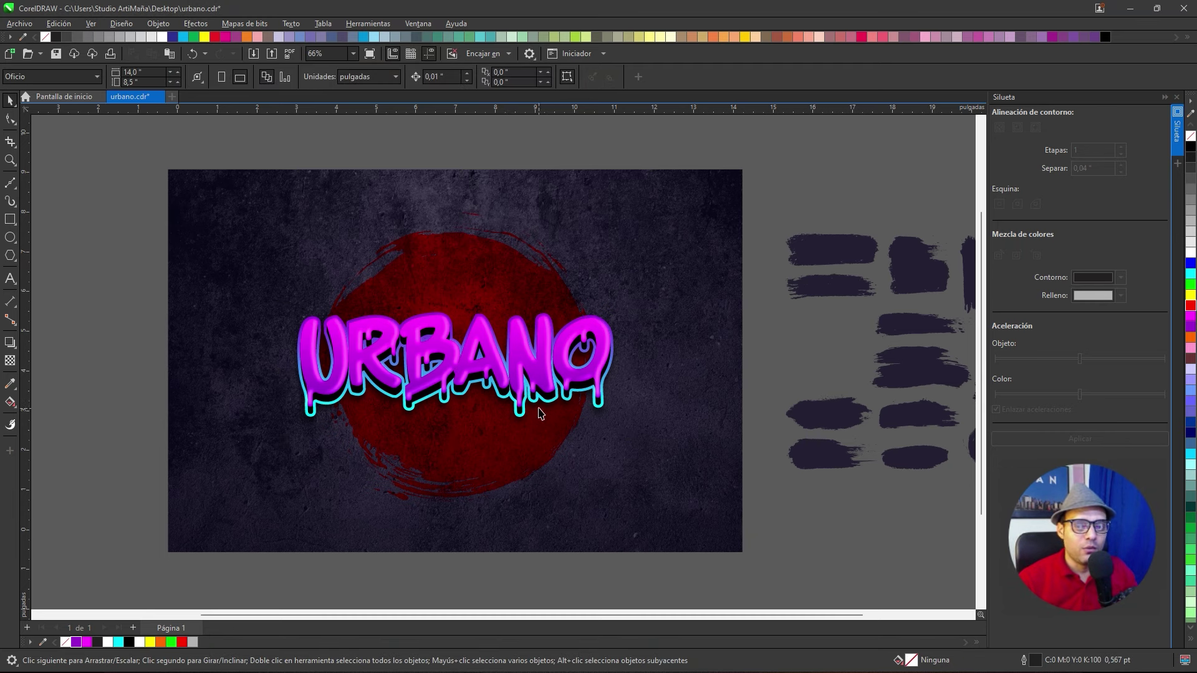
Select all pieces of the wide double brush stroke in the middle of the brush set and group them
drag(579, 360, 569, 368)
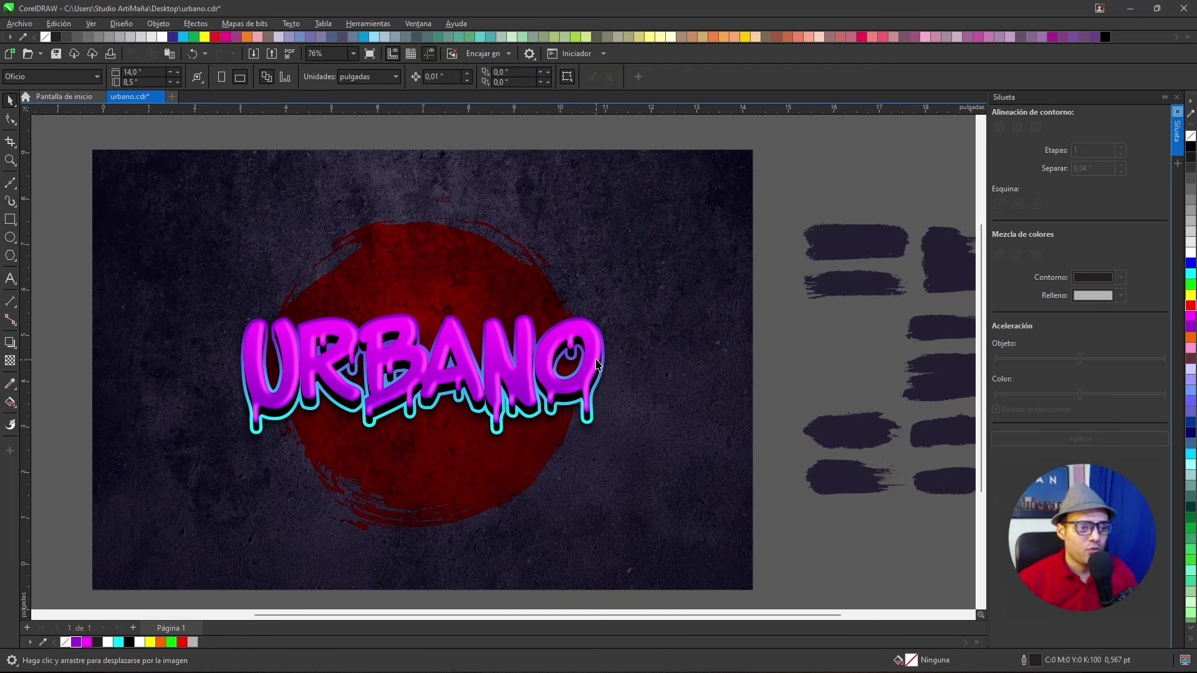
drag(803, 353, 616, 318)
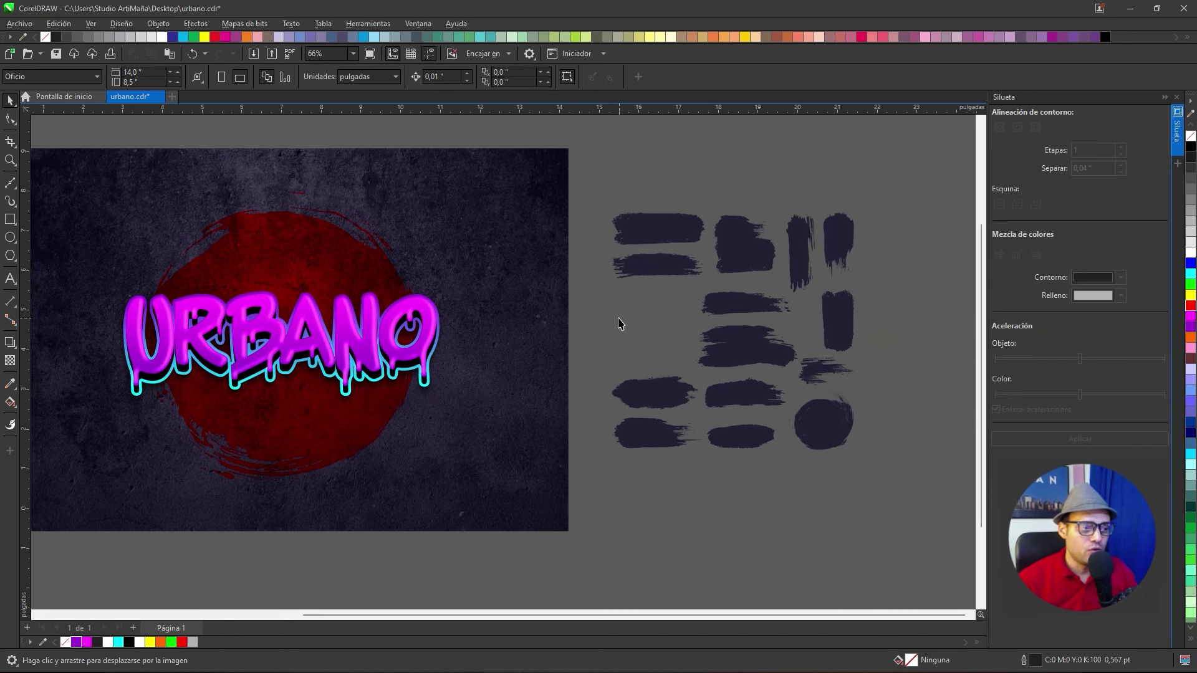
scroll(806, 347, up, 3)
key(space)
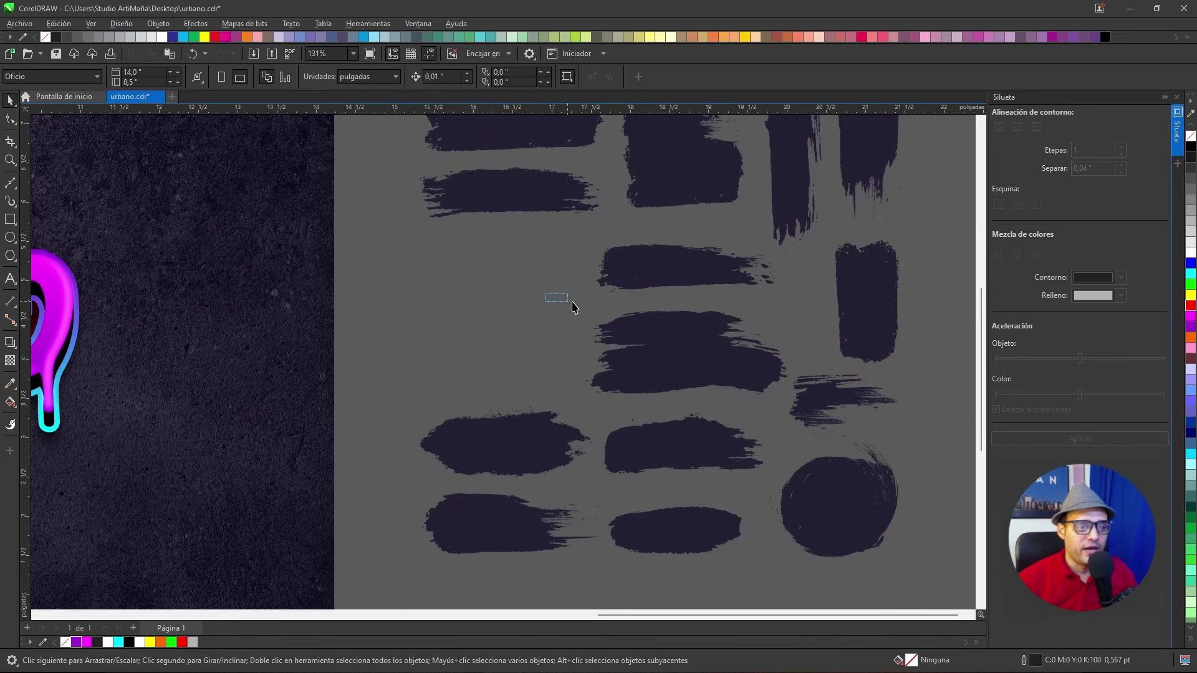
mouse_move(547, 295)
mouse_down()
mouse_move(772, 380)
mouse_move(794, 417)
mouse_up()
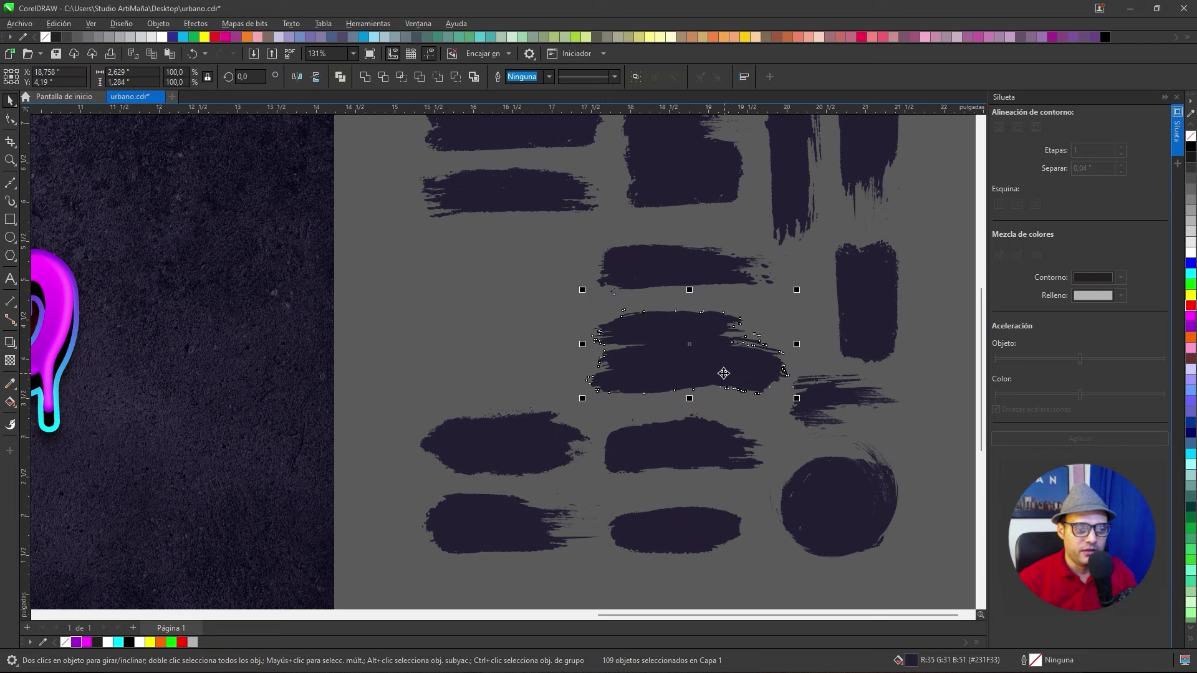
scroll(722, 373, down, 1)
key(ctrl+g)
scroll(705, 363, down, 2)
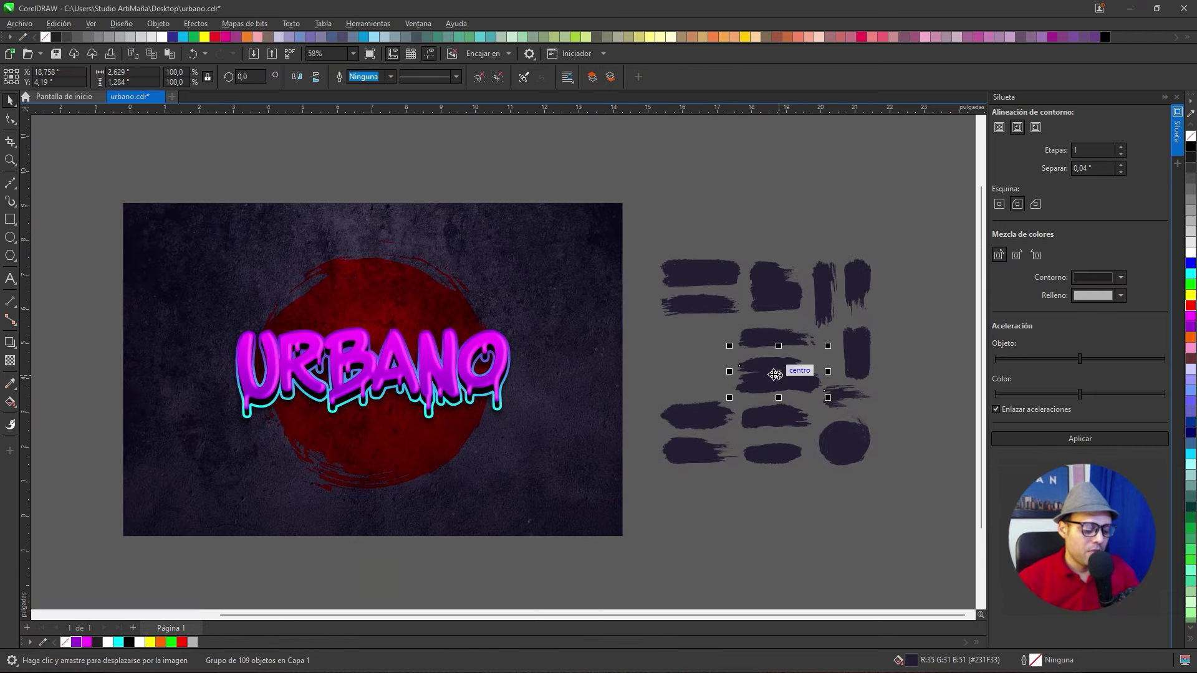
Centre the wide brush stroke on the page, enlarge it to 453% and shift it slightly up behind the lettering, undoing any accidental shift of the lettering
key(p)
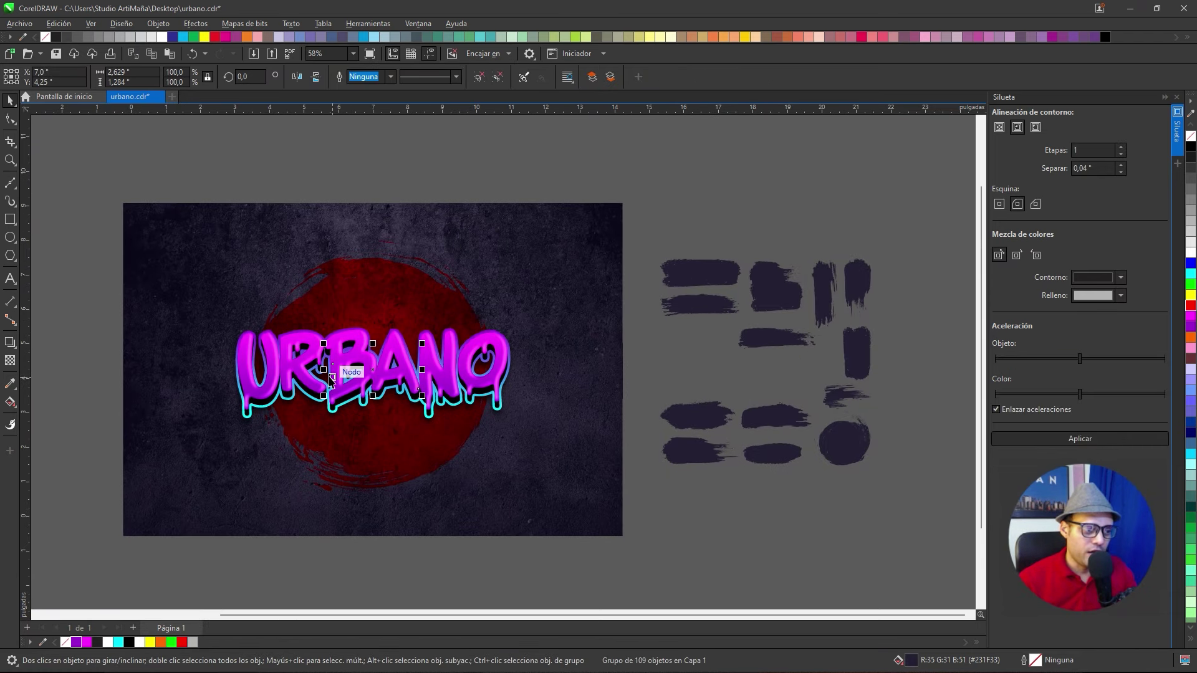
scroll(374, 377, up, 1)
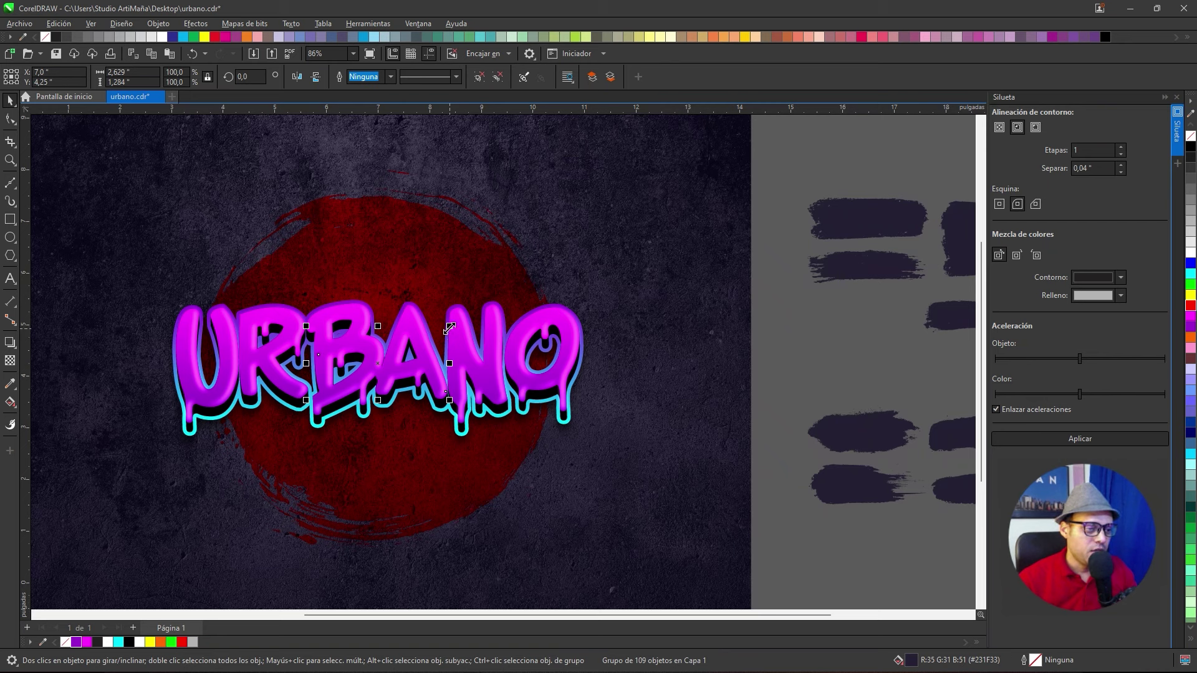
mouse_move(450, 328)
mouse_down()
mouse_move(524, 268)
mouse_move(683, 196)
mouse_move(676, 211)
mouse_up()
key(ctrl+z)
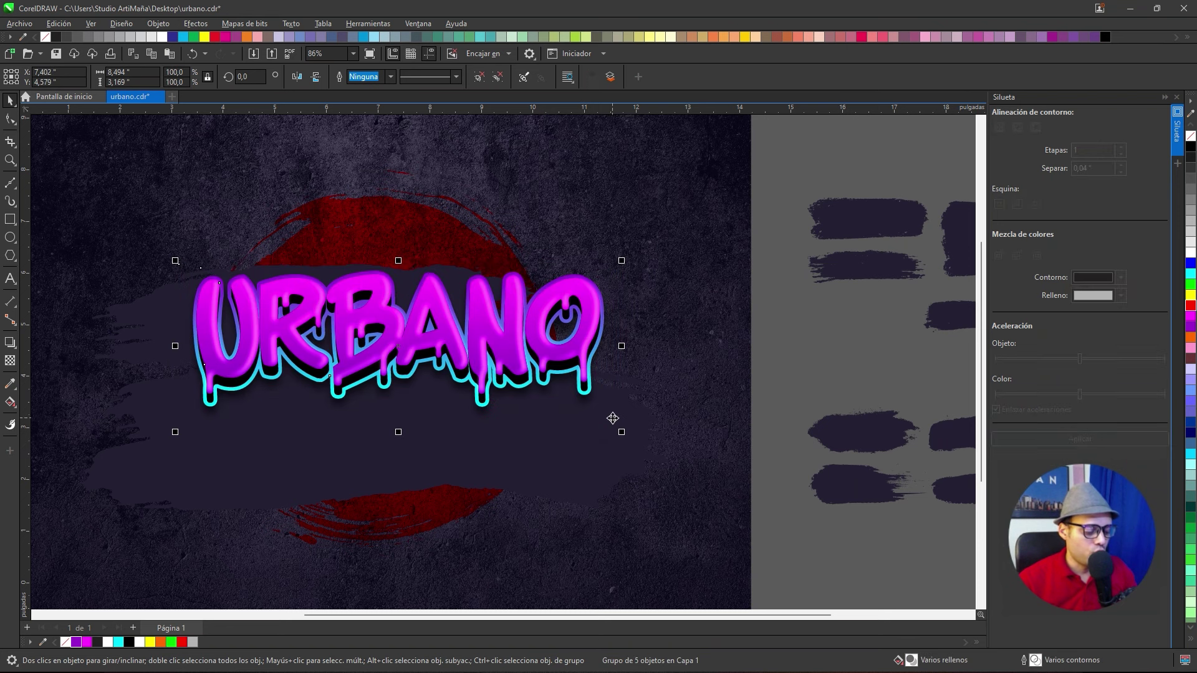
drag(601, 486, 611, 458)
scroll(482, 345, down, 3)
scroll(482, 345, up, 1)
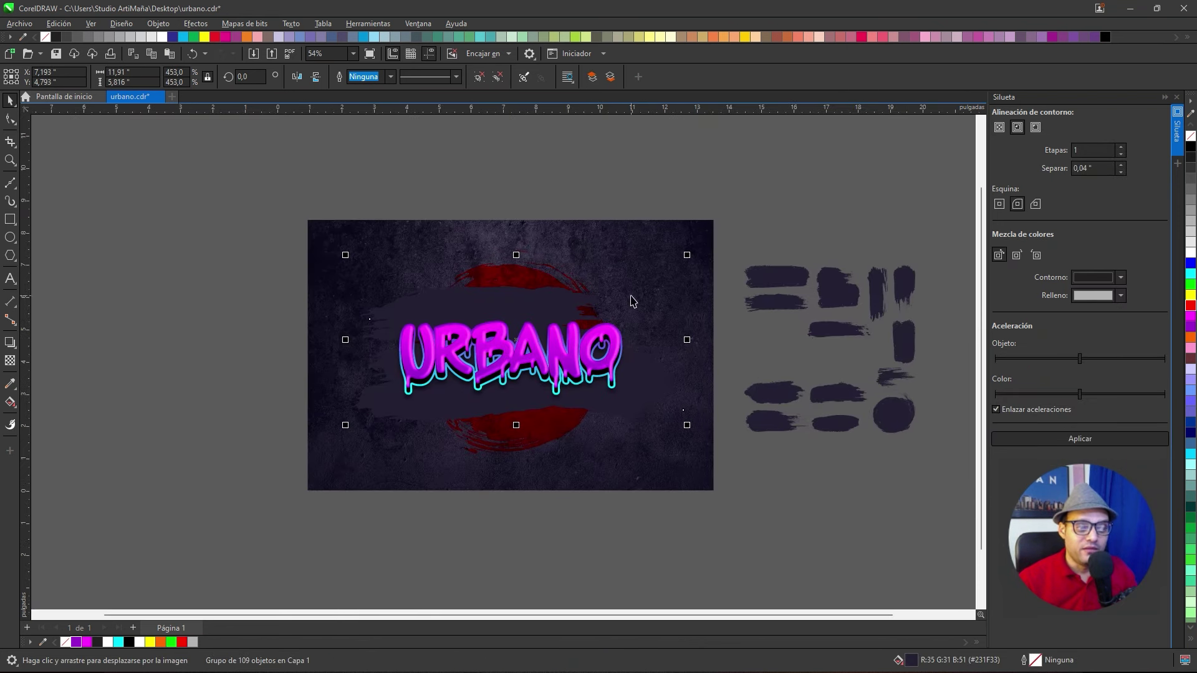
scroll(526, 316, up, 1)
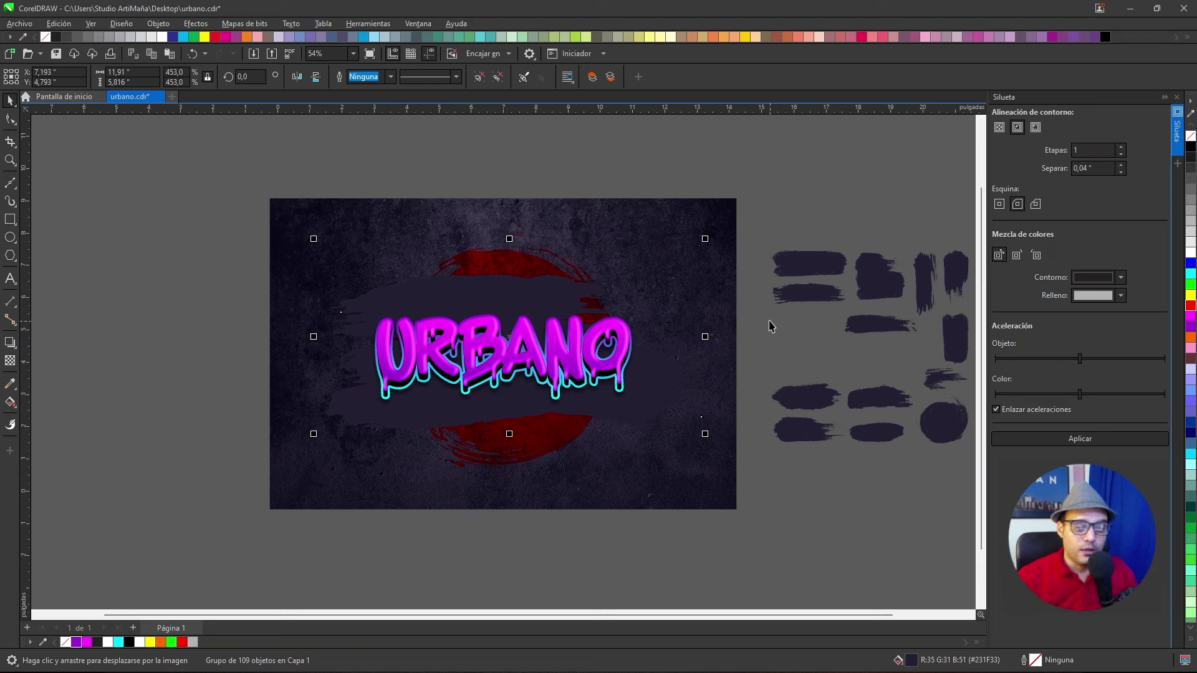
Fill the wide brush stroke with yellow (#FFFF00) and set its transparency blend mode to Superposición after trying Multiplicar
click(1191, 296)
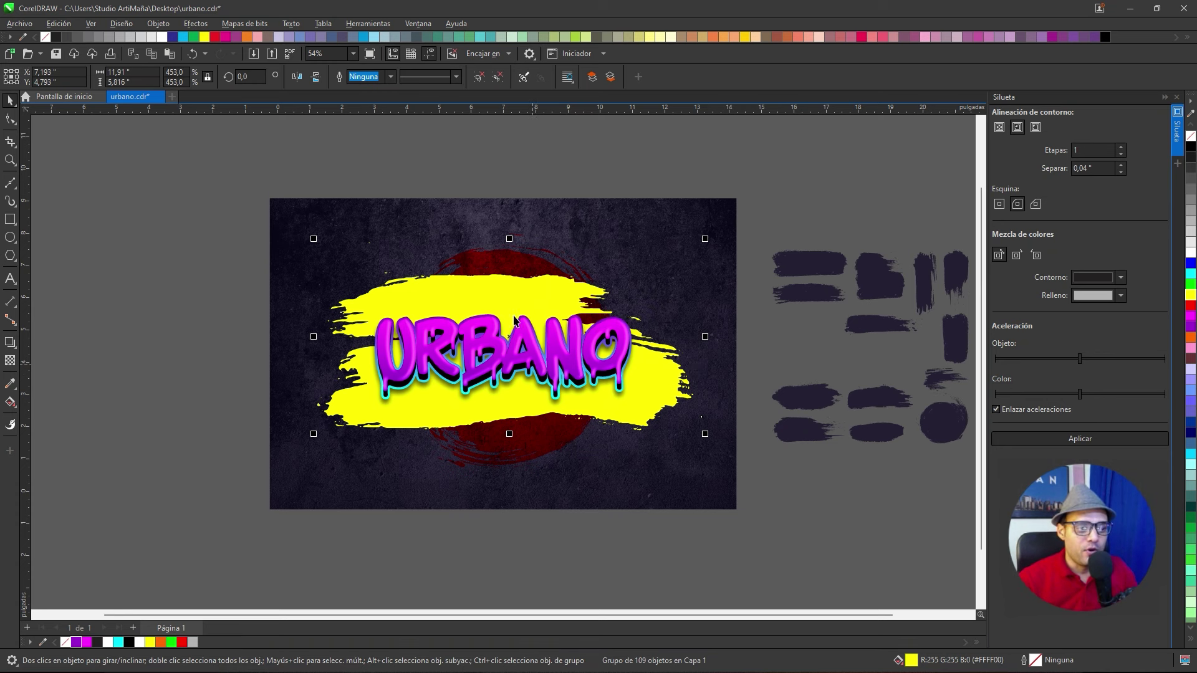
scroll(515, 321, up, 1)
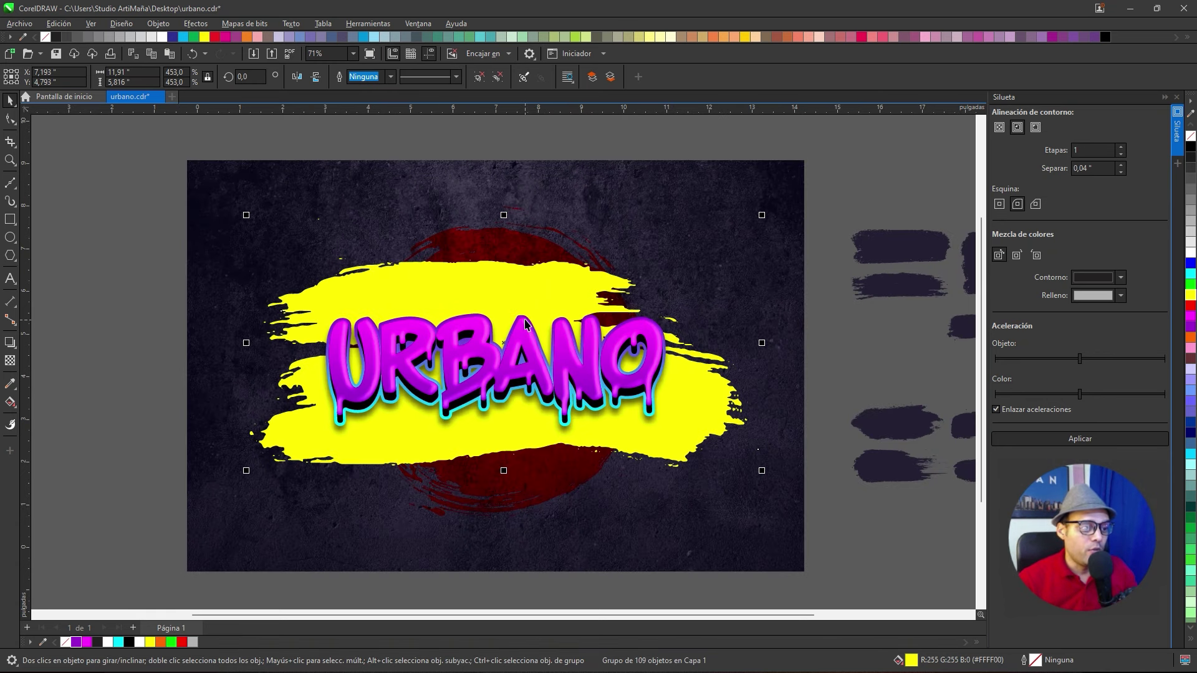
click(10, 361)
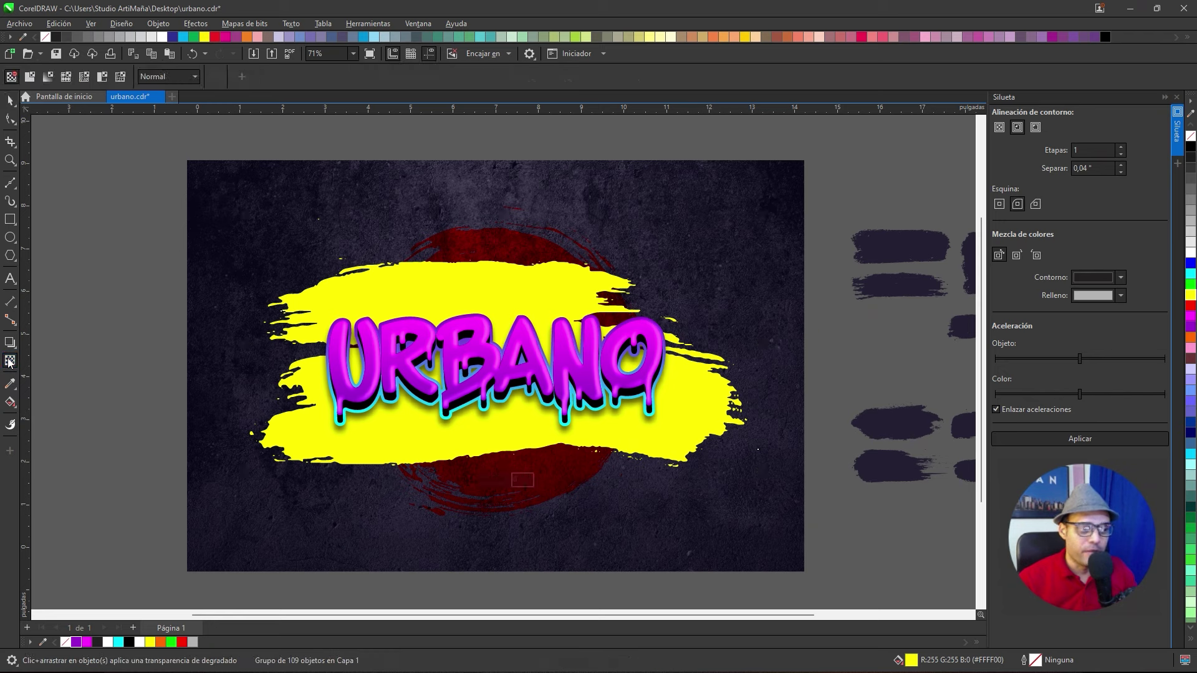
click(183, 77)
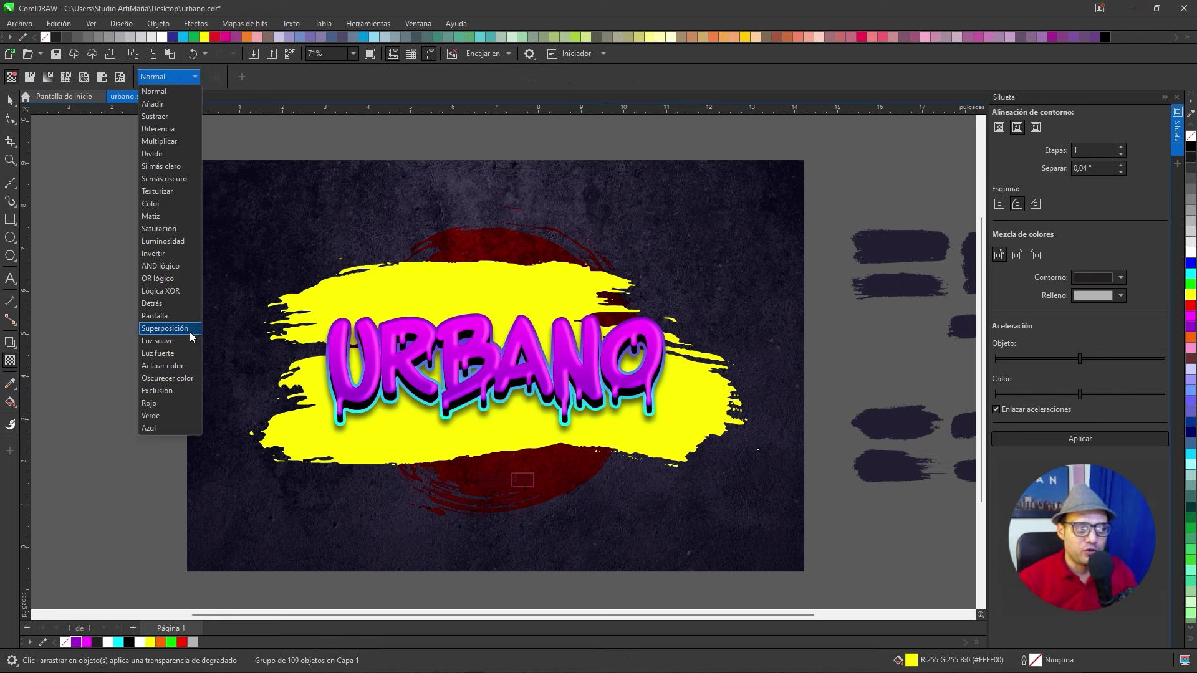
click(169, 142)
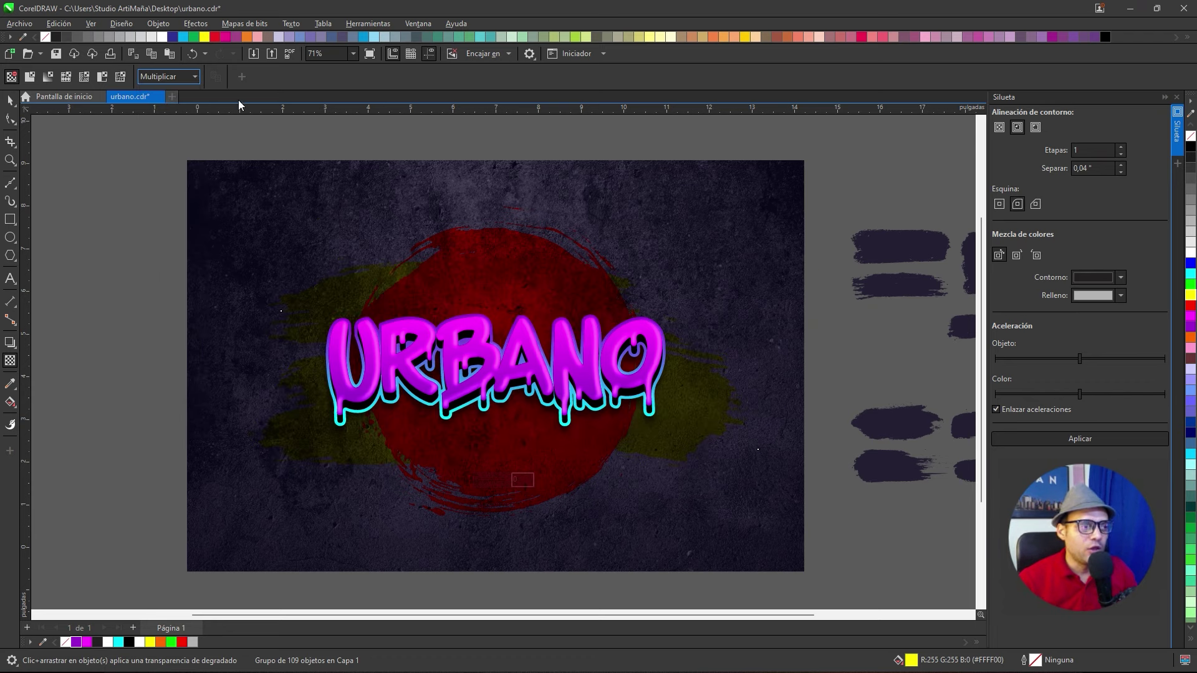
click(184, 77)
click(179, 329)
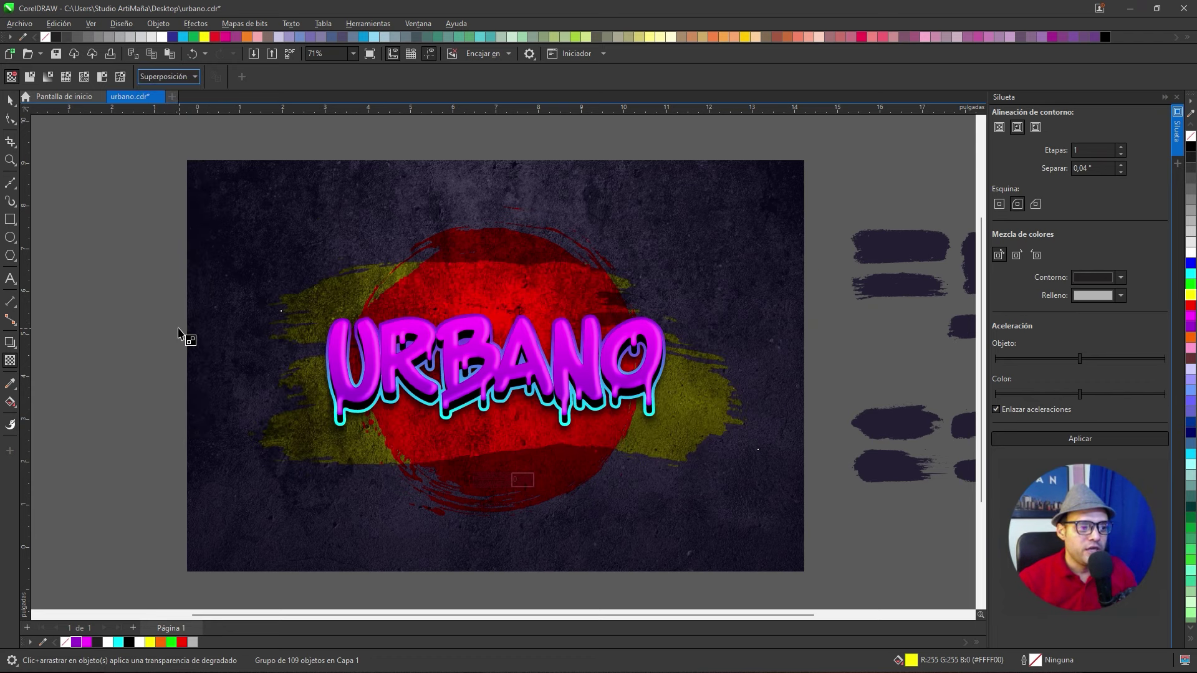
click(10, 99)
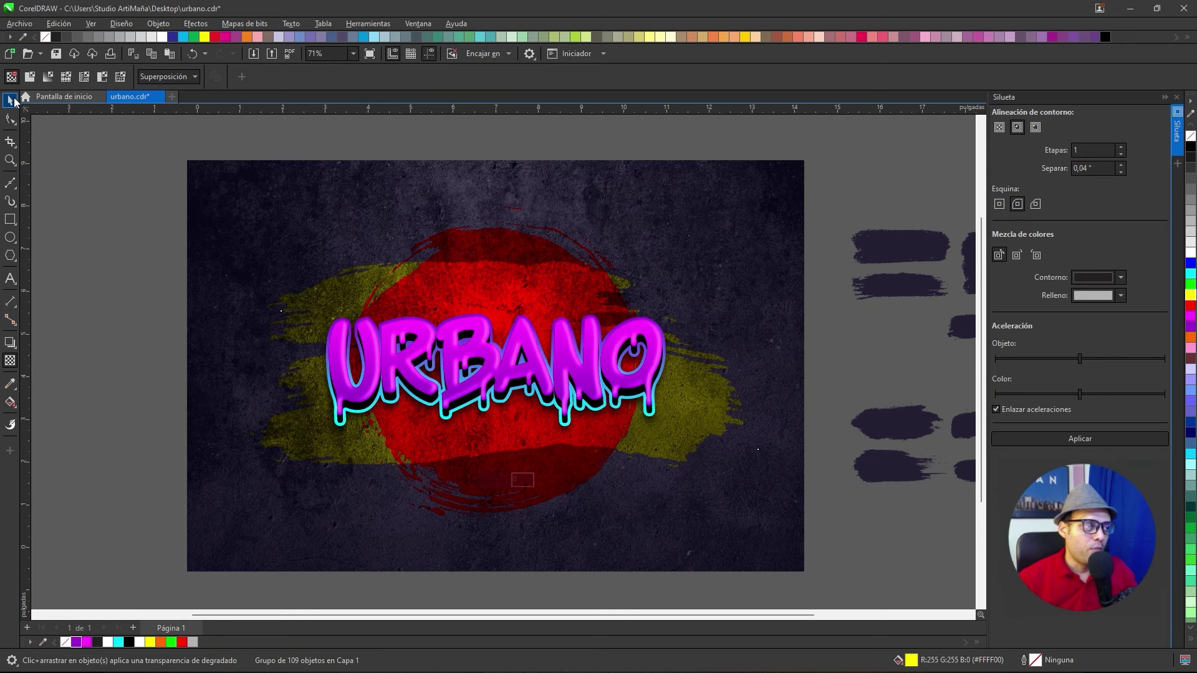
Group the pieces of the narrow vertical brush stroke and move it onto the dark background, above the lettering's final O
scroll(742, 340, up, 1)
scroll(428, 270, up, 1)
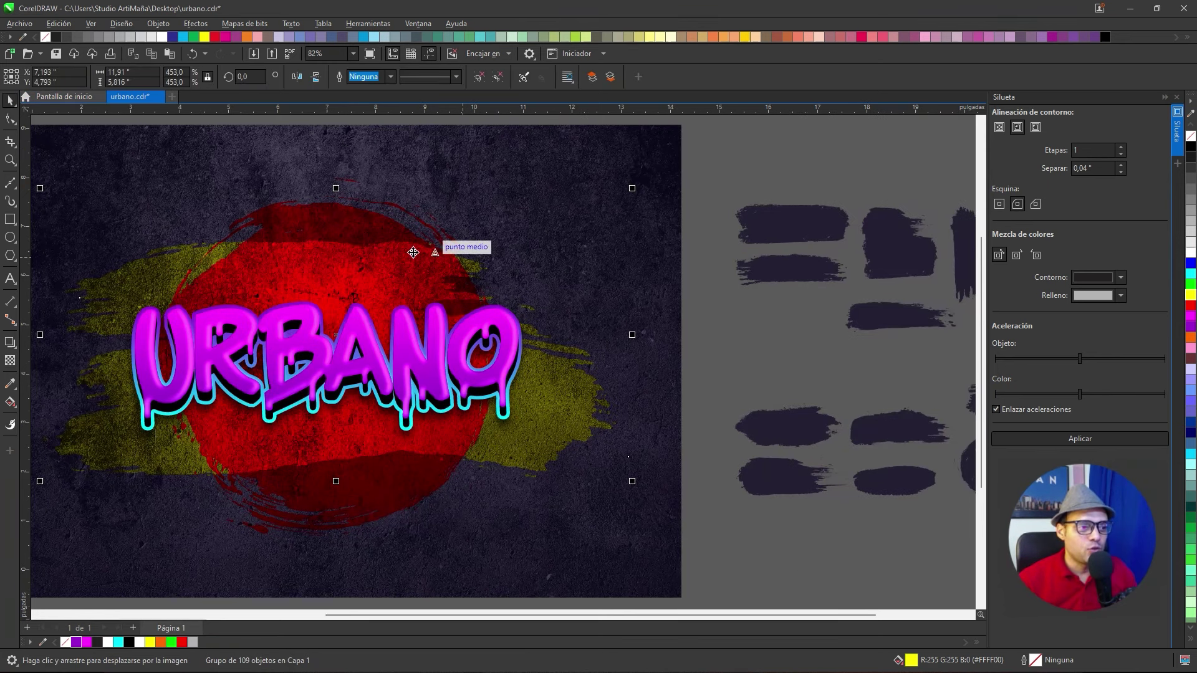
scroll(467, 286, up, 1)
scroll(646, 266, right, 3)
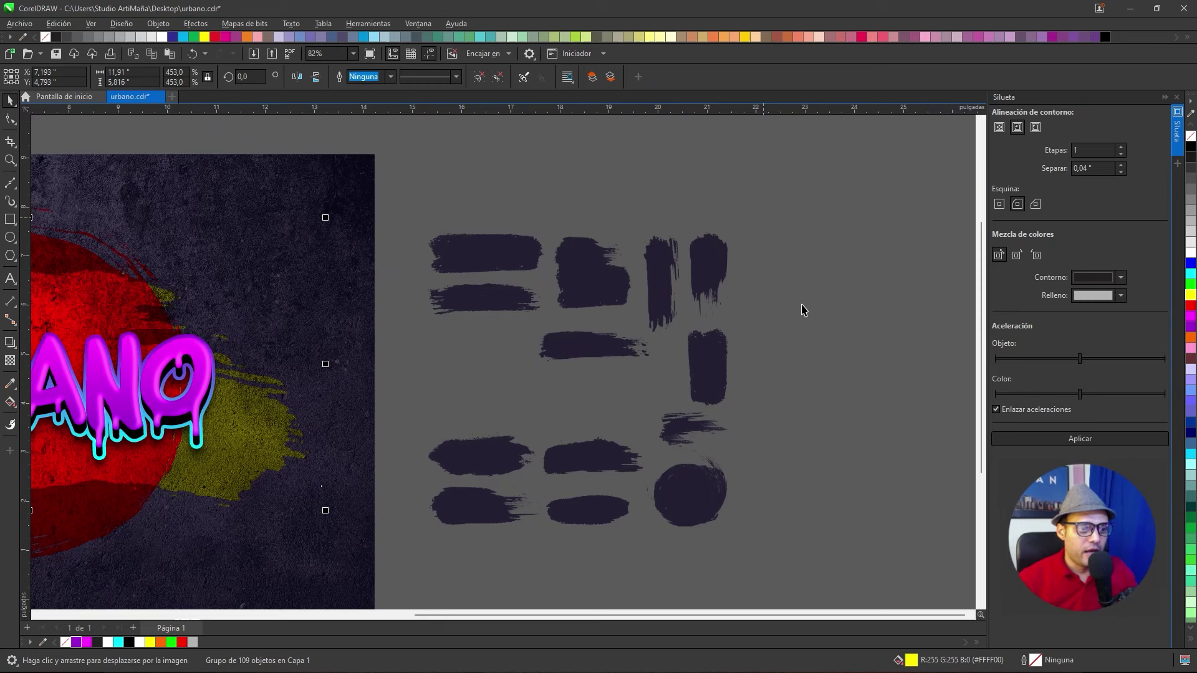
drag(638, 215, 693, 352)
scroll(660, 276, down, 1)
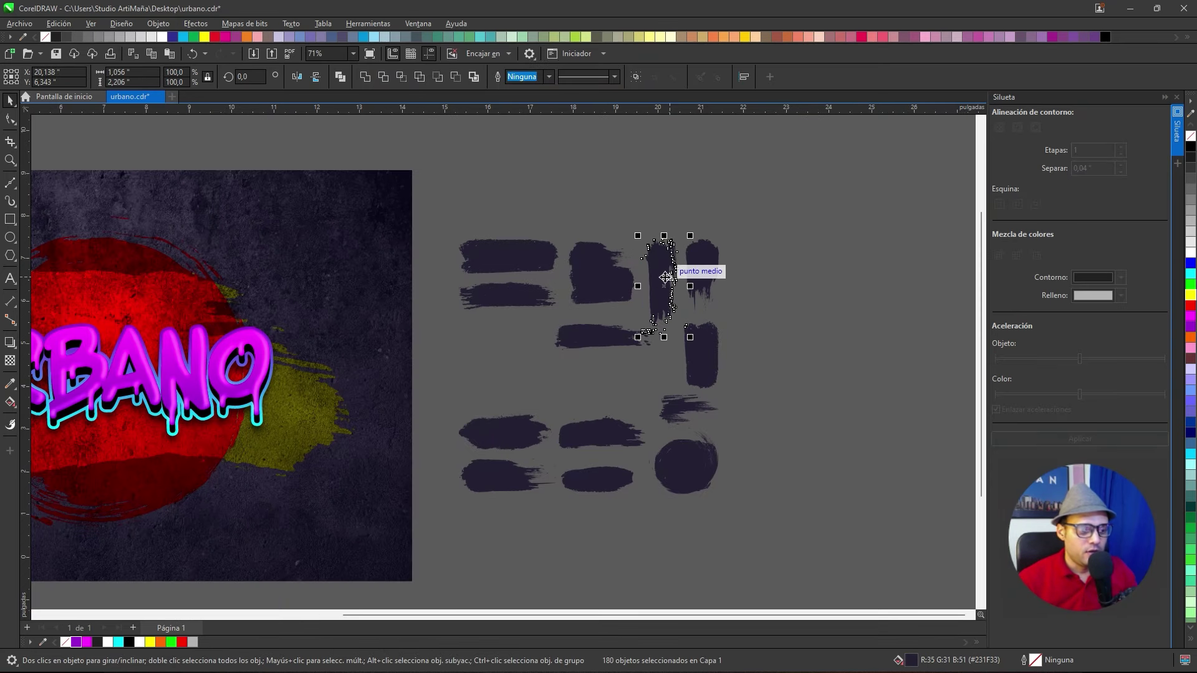
mouse_move(791, 296)
mouse_down()
mouse_move(657, 222)
mouse_move(414, 269)
mouse_up()
scroll(556, 280, left, 5)
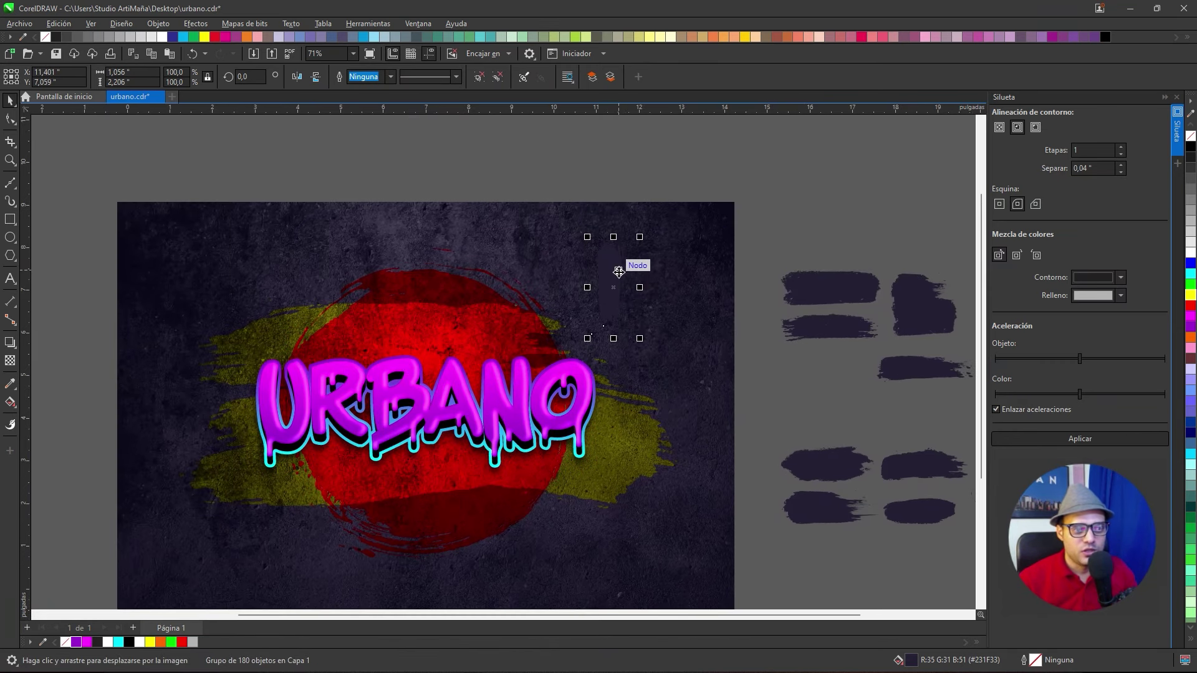
Rotate the narrow vertical brush stroke above the final O to 120° so it runs diagonally
scroll(614, 283, up, 2)
scroll(613, 284, up, 5)
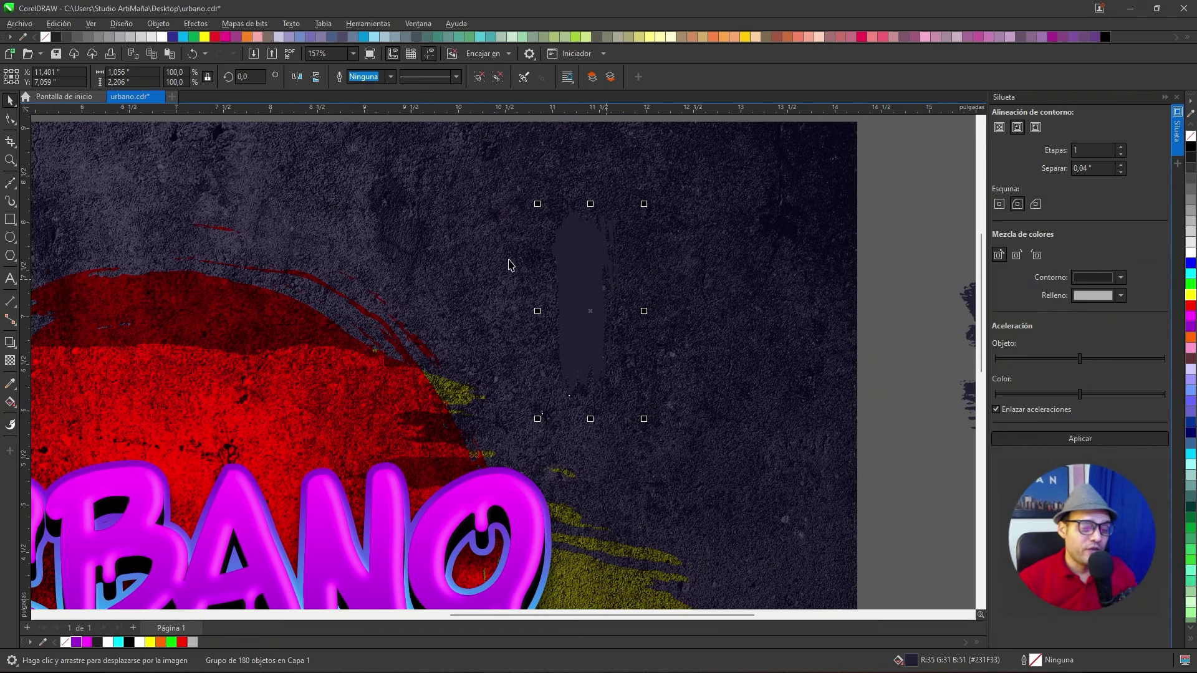
click(584, 293)
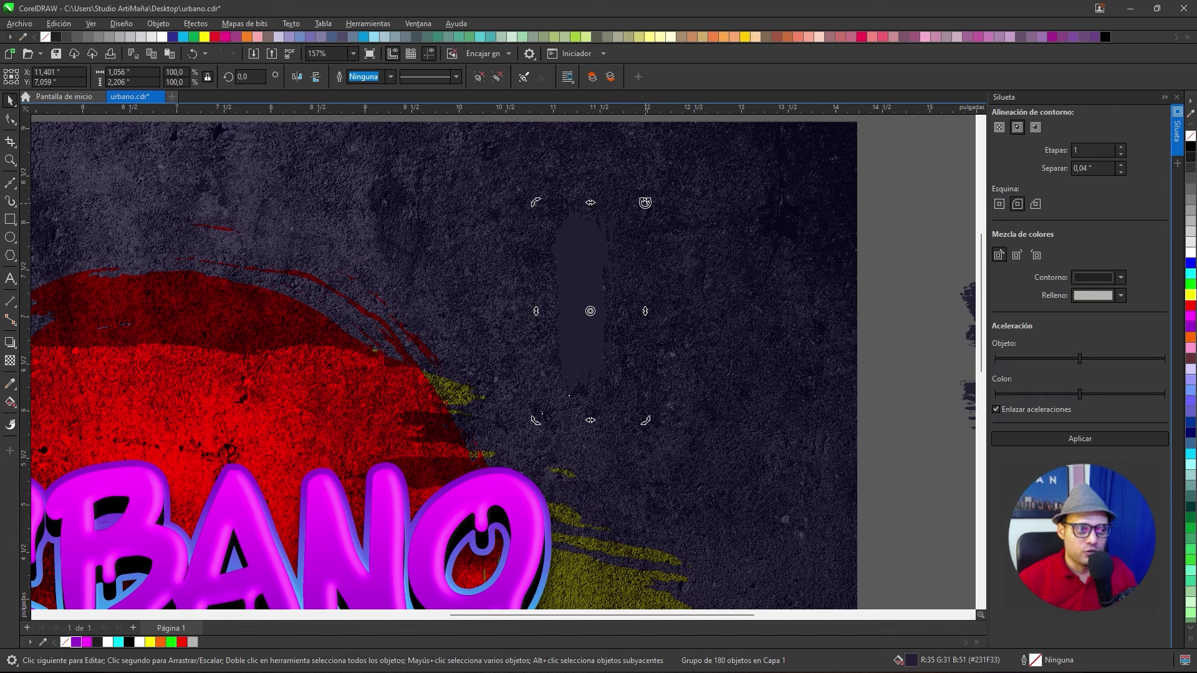
mouse_move(645, 203)
mouse_down()
mouse_move(593, 190)
mouse_move(502, 222)
mouse_move(467, 259)
mouse_move(487, 235)
mouse_move(582, 392)
mouse_move(620, 225)
mouse_move(480, 291)
mouse_move(492, 234)
mouse_move(468, 307)
mouse_move(499, 323)
mouse_up()
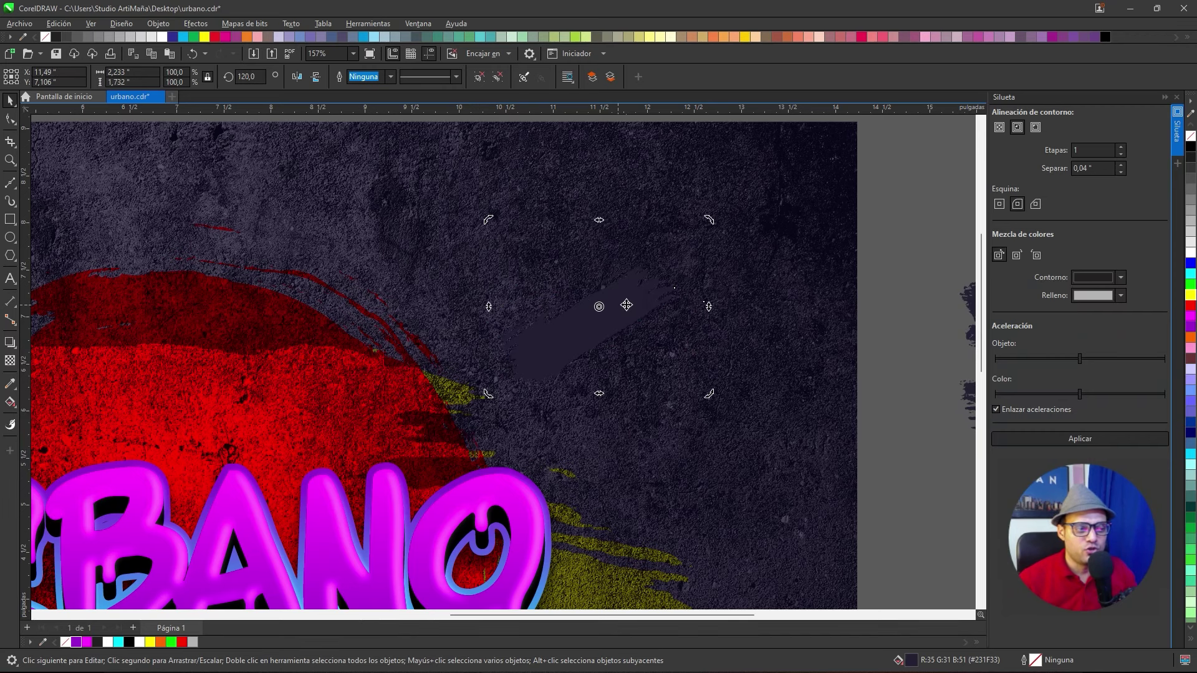
Enlarge the rotated brush stroke to 564% and position it diagonally across the page behind the lettering
scroll(627, 305, down, 3)
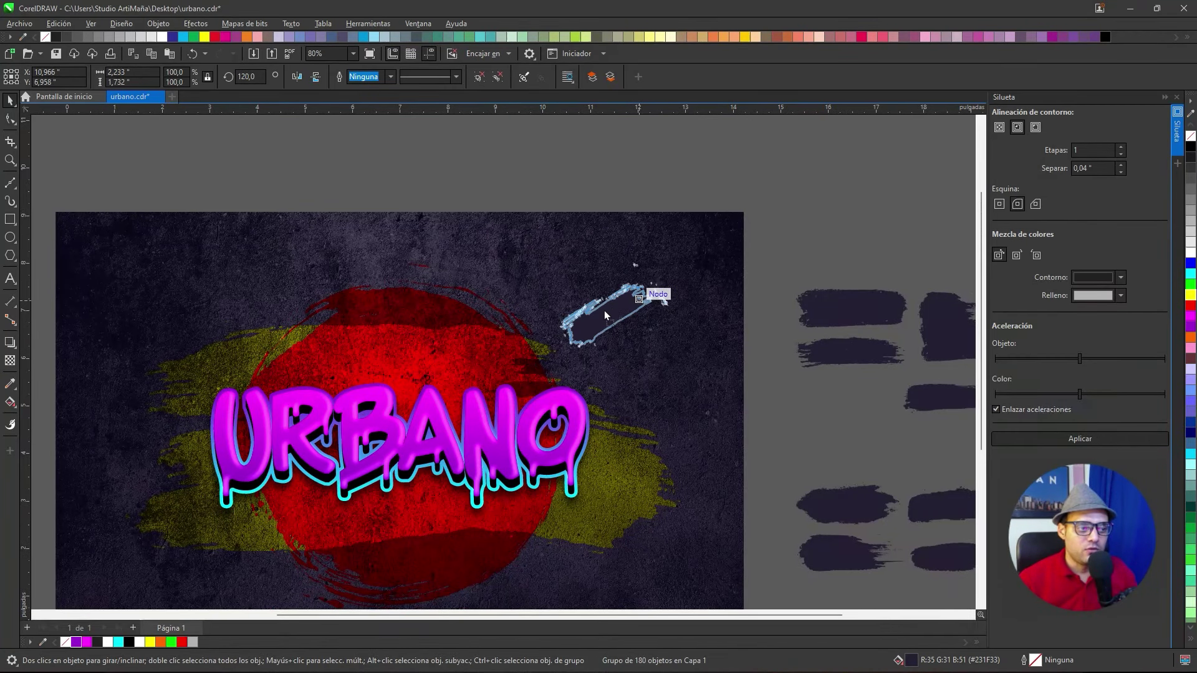
mouse_move(604, 310)
mouse_down()
mouse_move(465, 407)
mouse_move(492, 353)
mouse_up()
drag(493, 352, 707, 203)
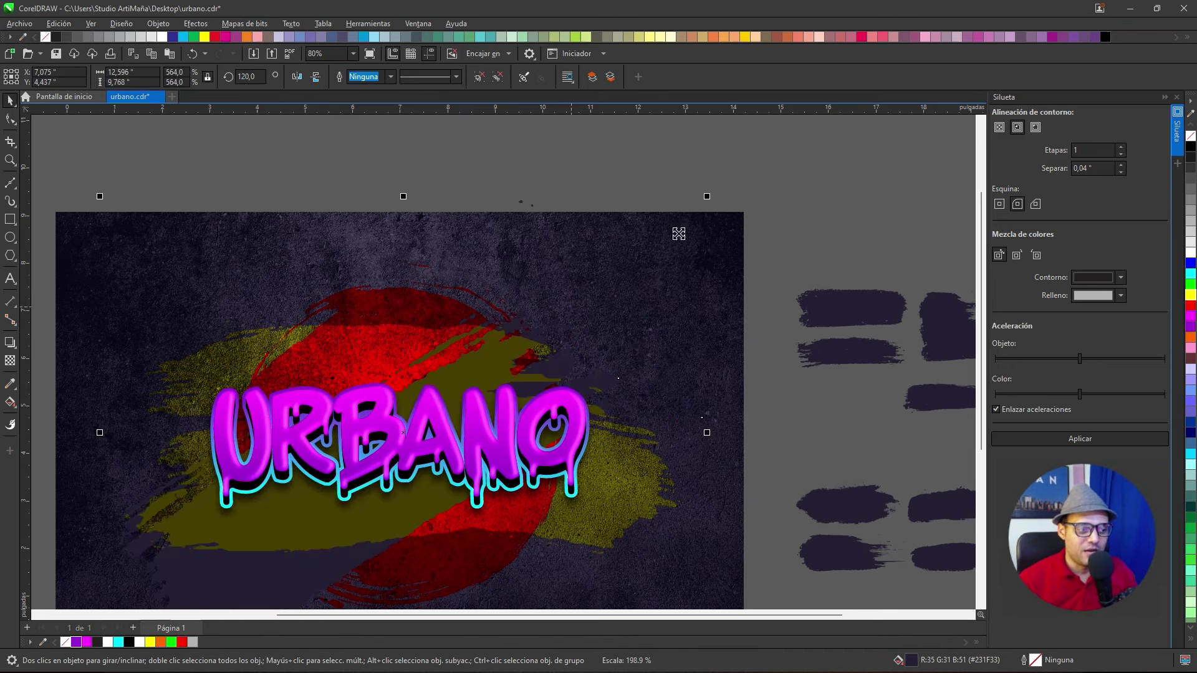
scroll(663, 267, down, 3)
scroll(662, 267, left, 3)
drag(339, 509, 380, 477)
scroll(532, 397, down, 1)
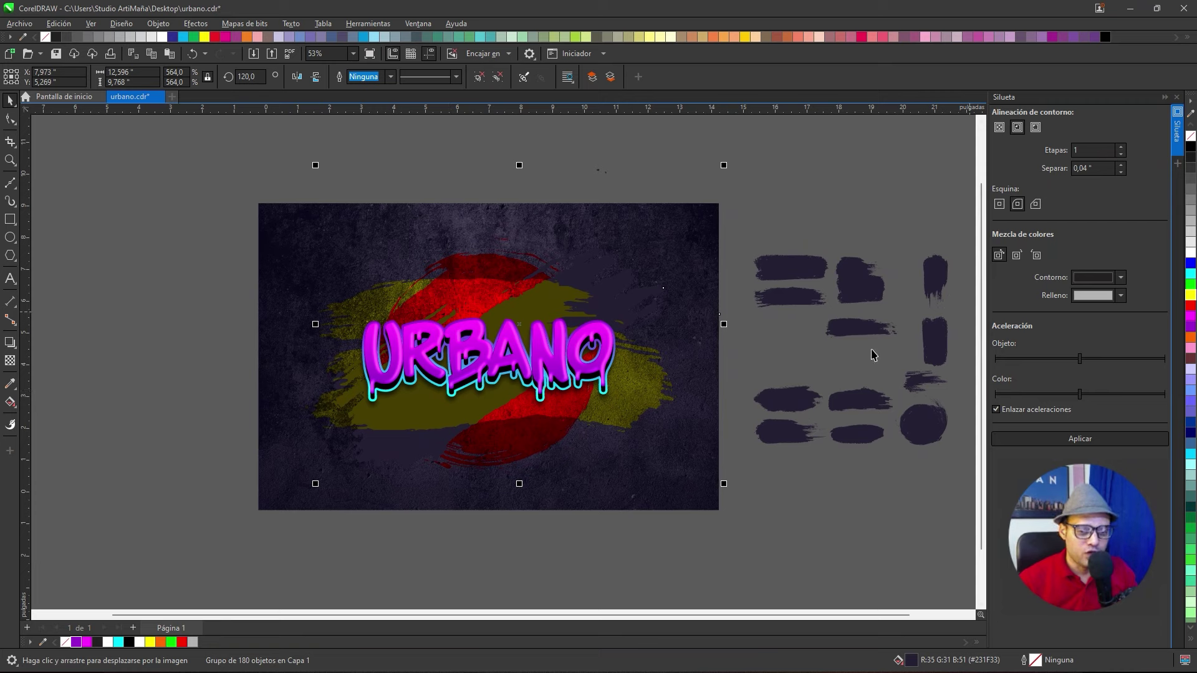
Set the diagonal brush stroke's transparency blend mode to Superposición after trying Multiplicar, and its fill to pink (#FF99CC) after trying magenta (#FF00FF)
click(10, 361)
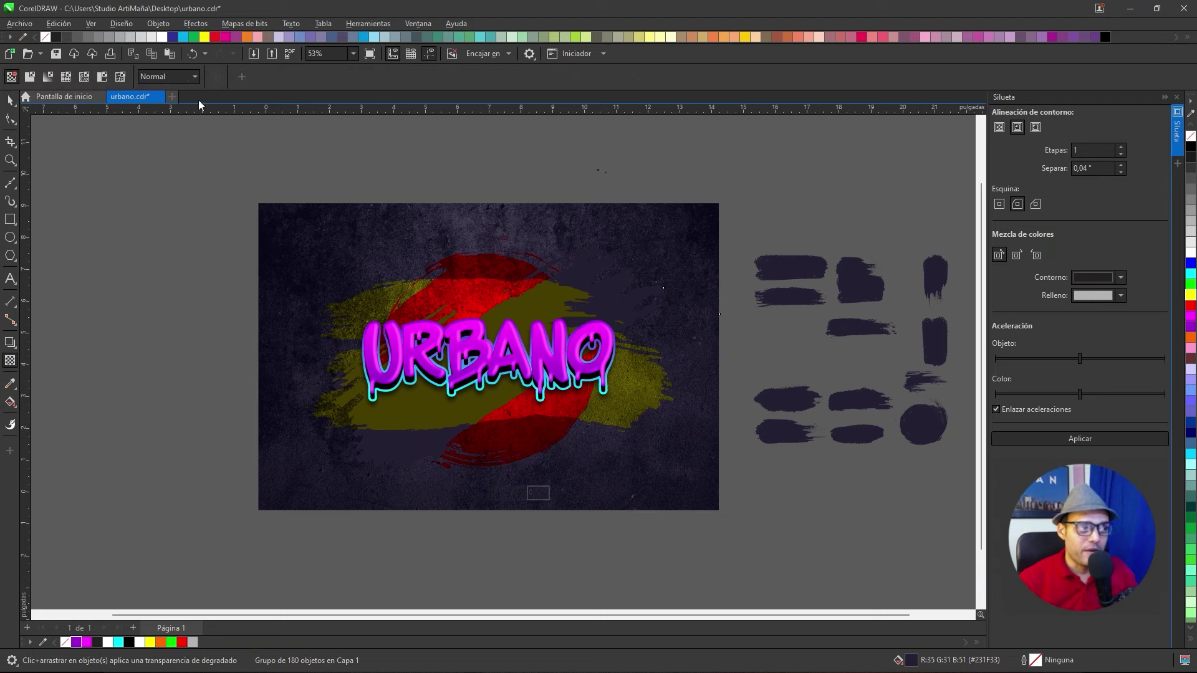
click(154, 76)
click(167, 143)
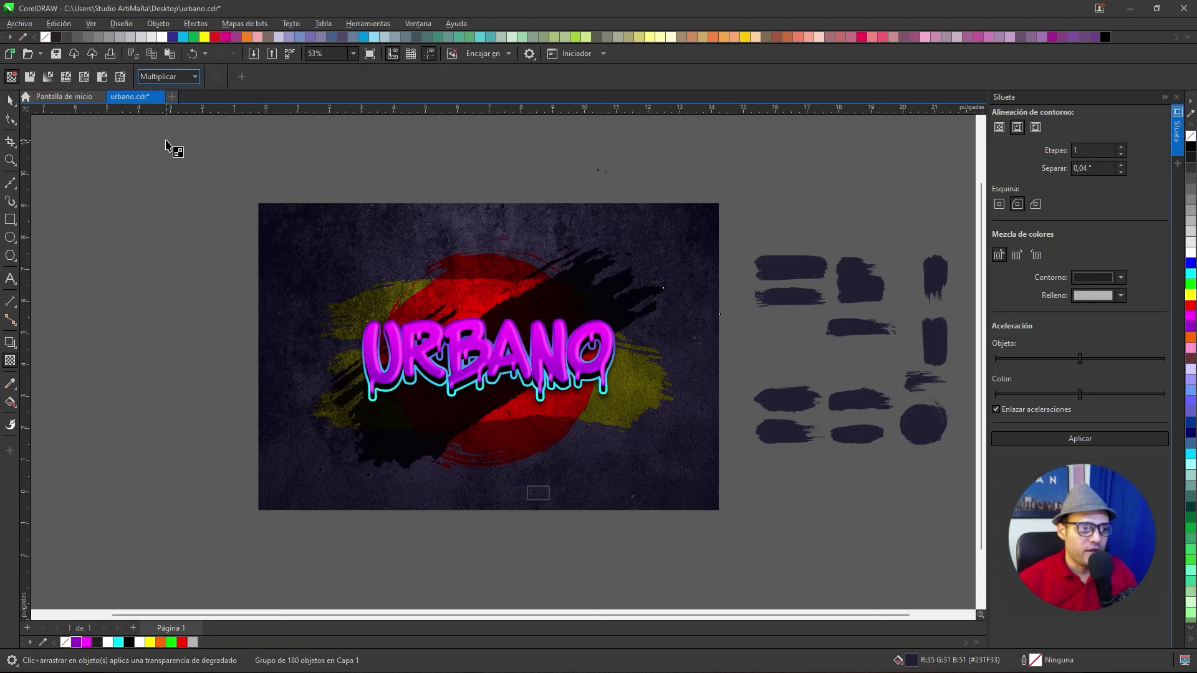
scroll(626, 347, up, 2)
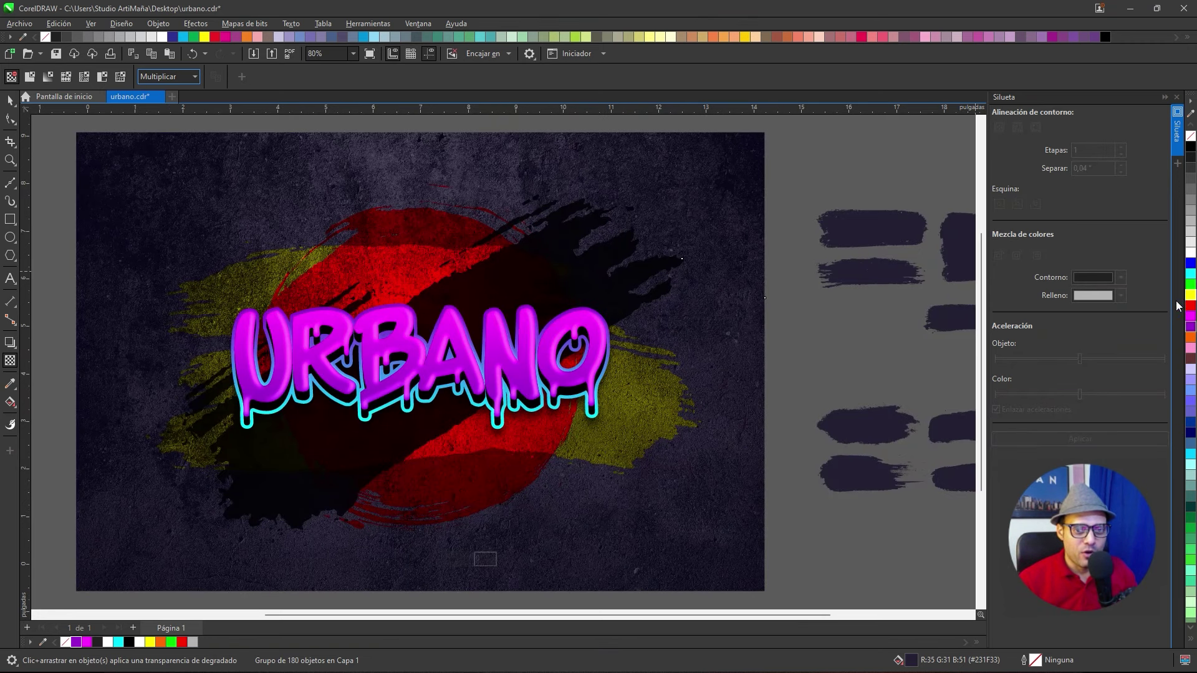
click(1190, 316)
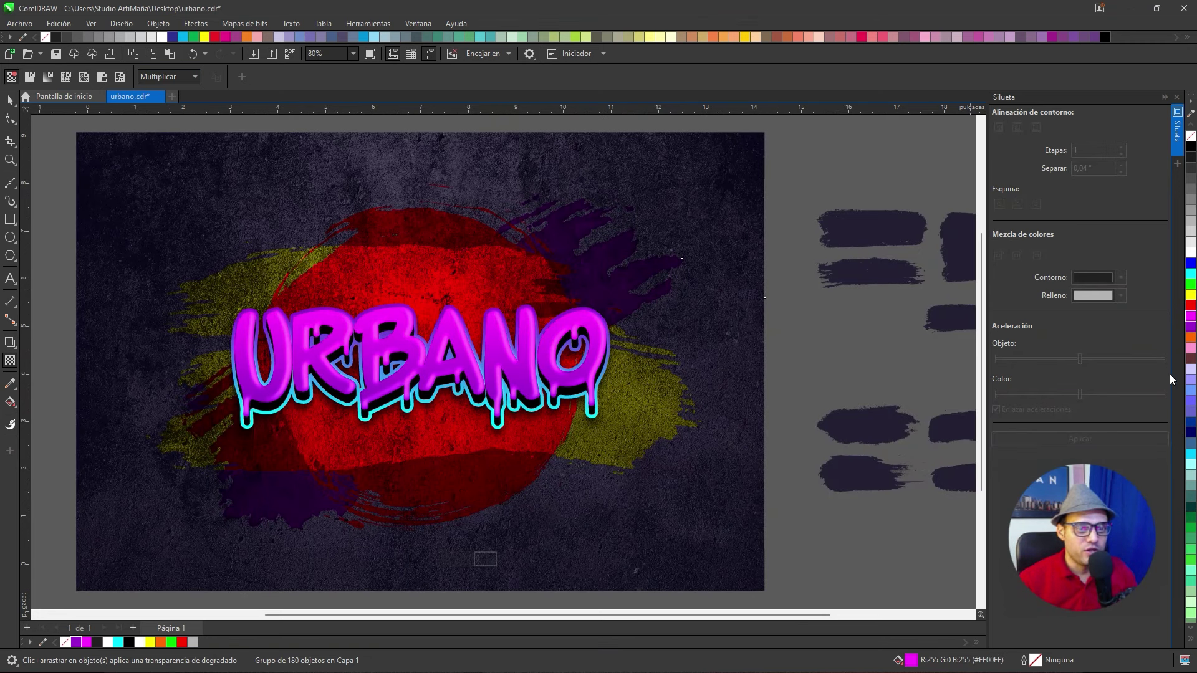
click(1190, 349)
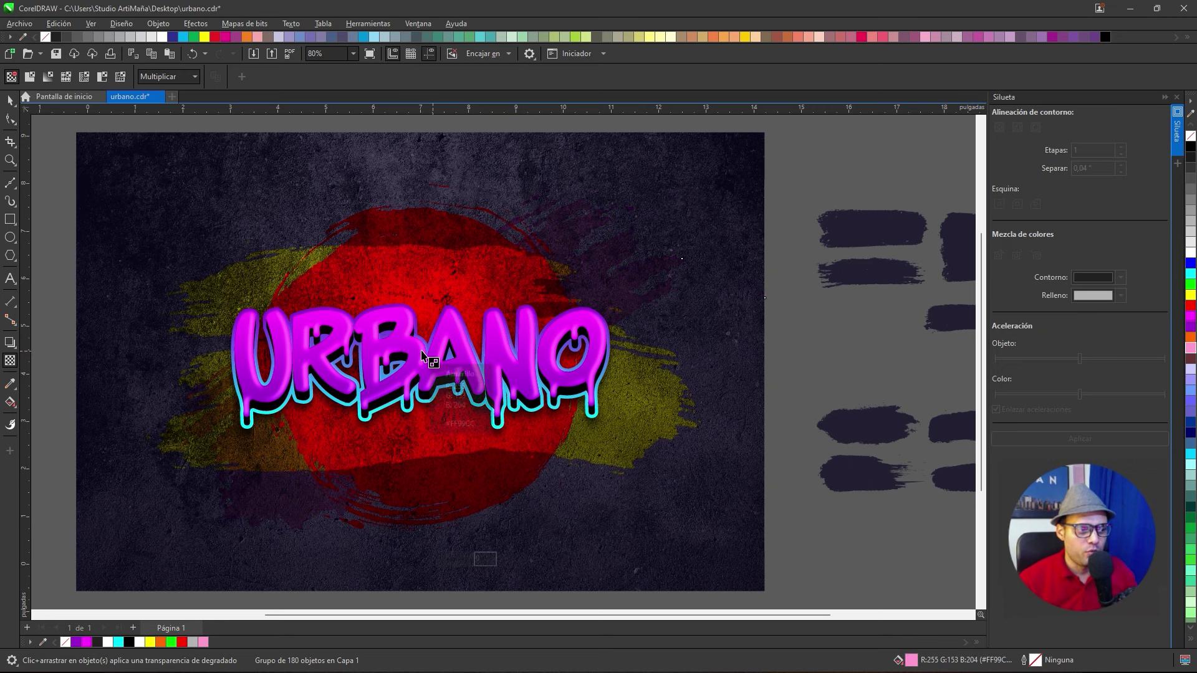
click(161, 76)
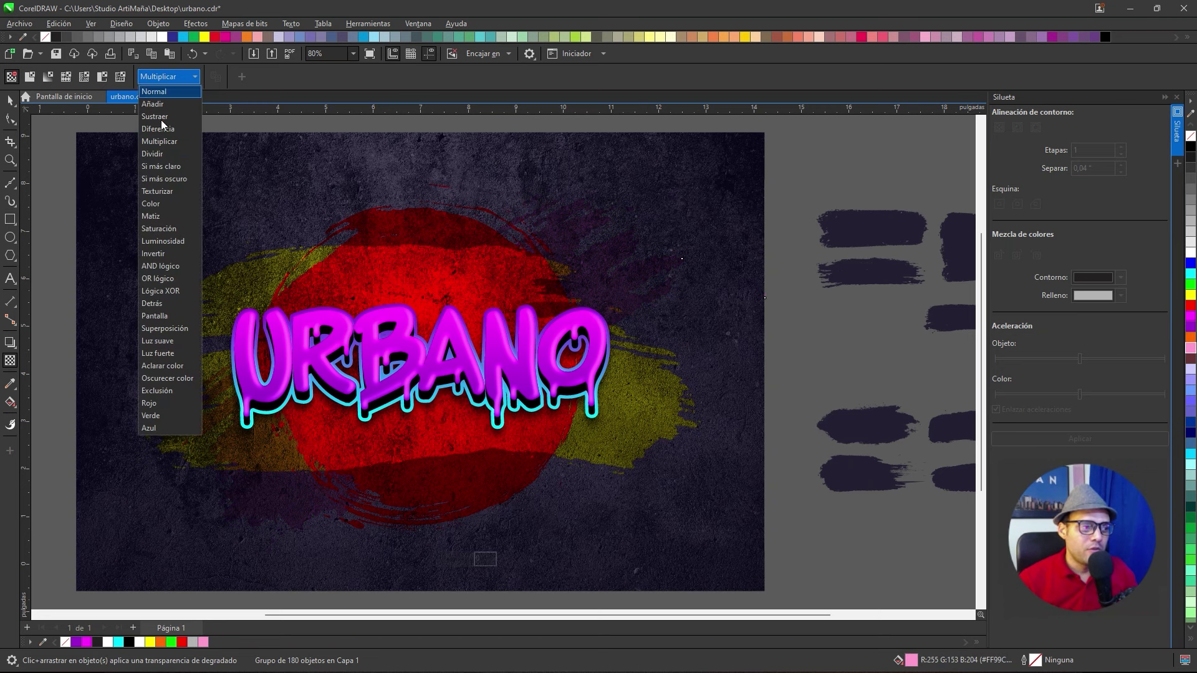
click(182, 333)
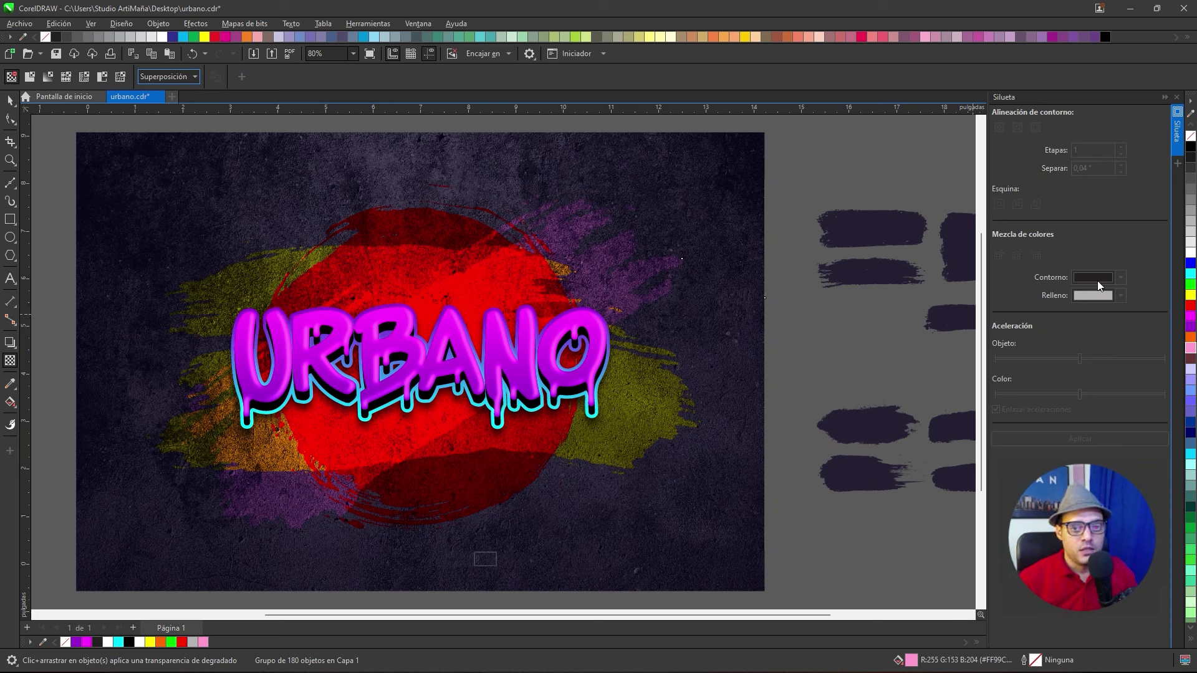
Fill the diagonal brush stroke with orange (#FF6600) after trying yellow (#FFFF00), green (#00FF00) and pink (#FF99CC)
click(1190, 294)
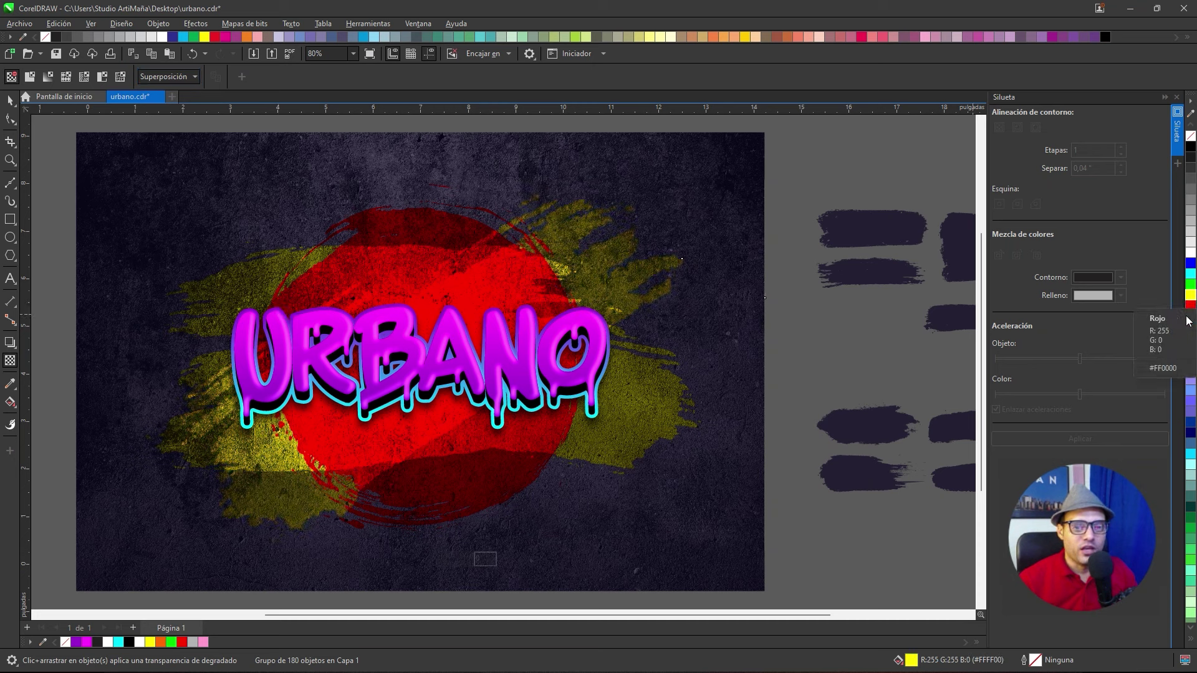
click(1190, 284)
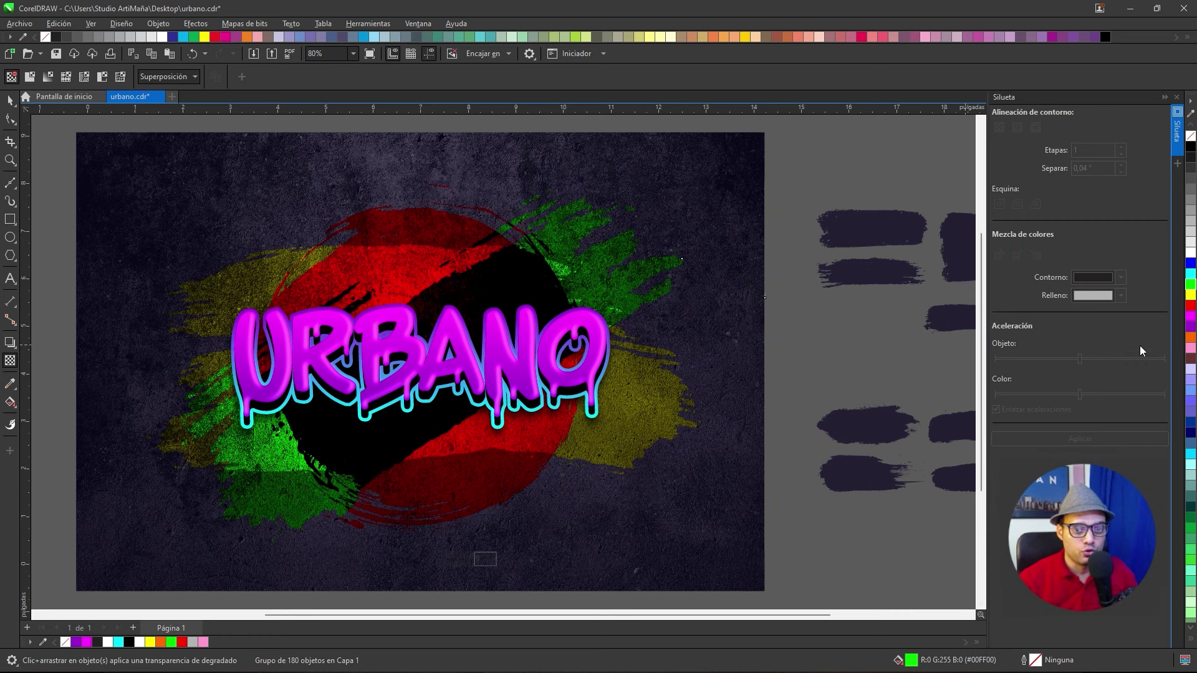
click(1190, 348)
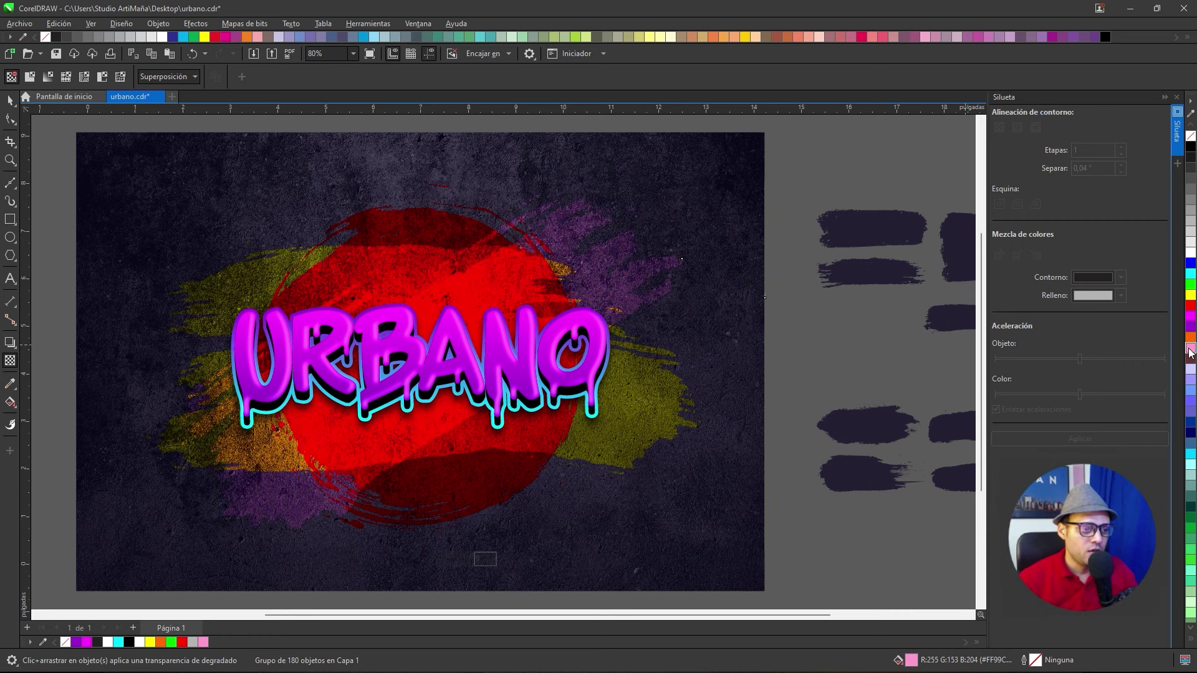
scroll(548, 337, down, 2)
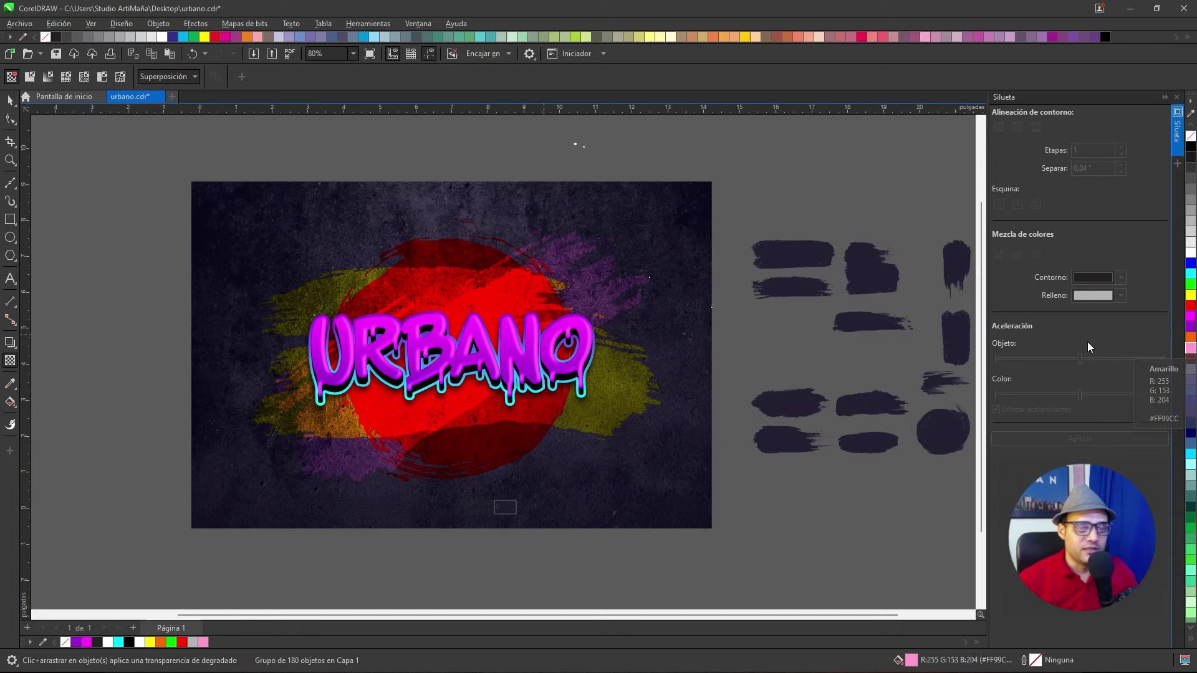
click(1190, 338)
key(space)
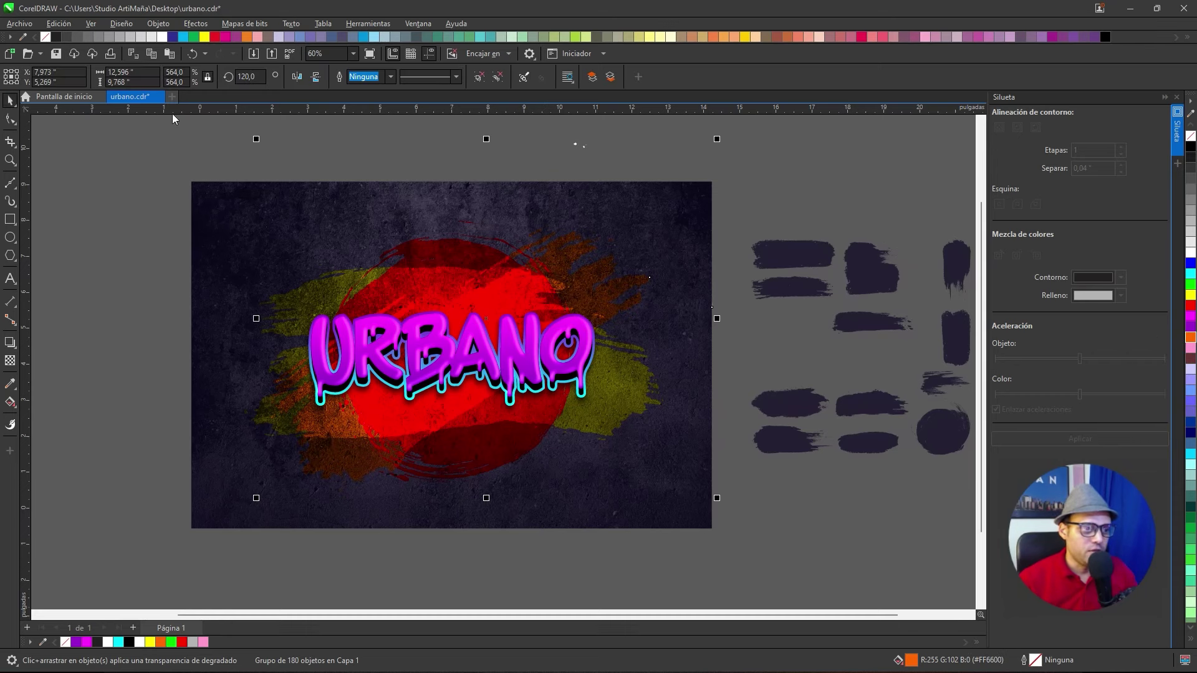
Tilt the orange brush stroke flatter by rotating it clockwise to 107.58°, and deselect it
click(588, 252)
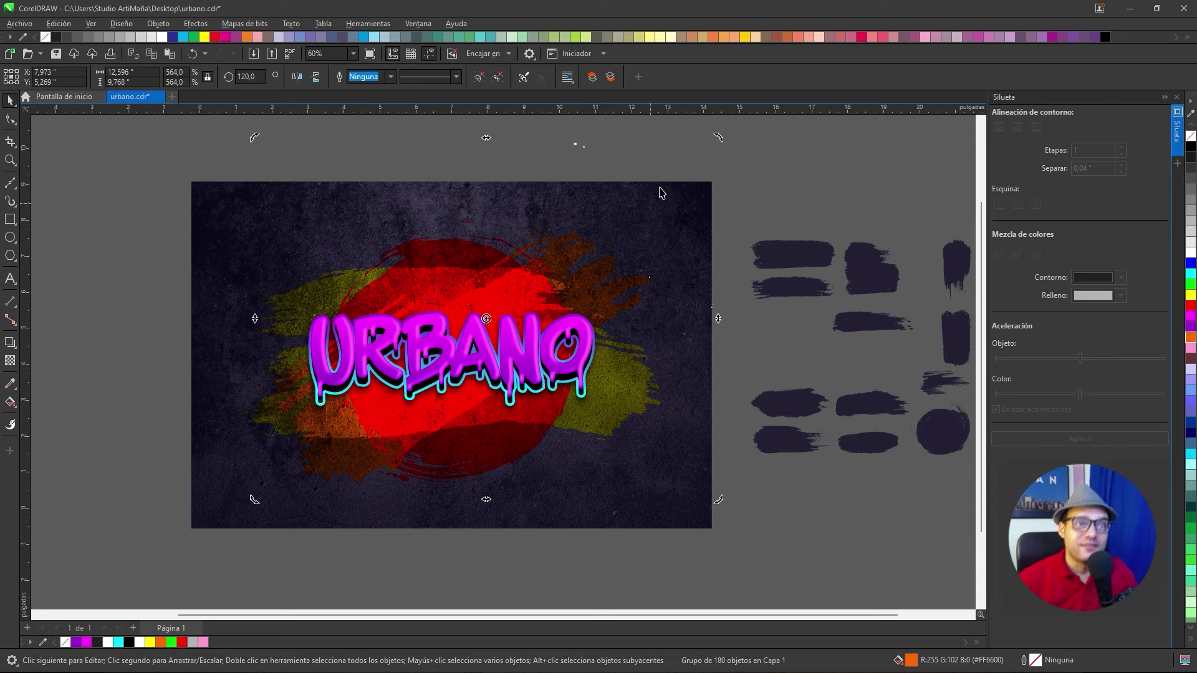
drag(720, 140, 751, 196)
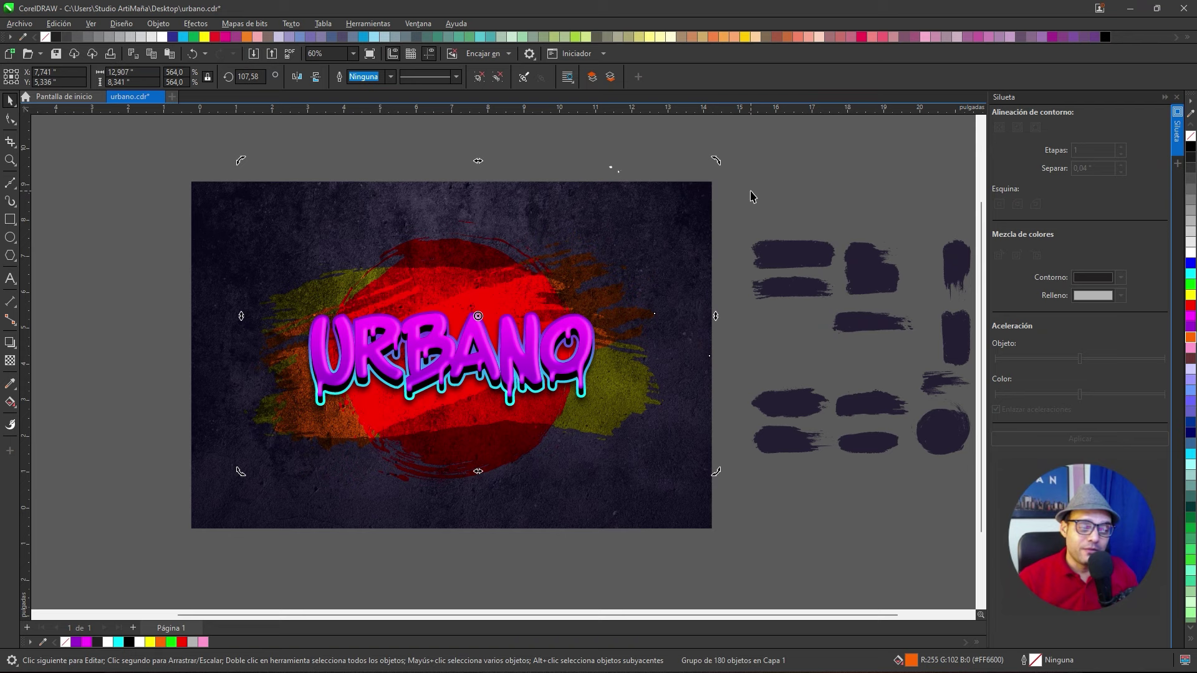
click(752, 195)
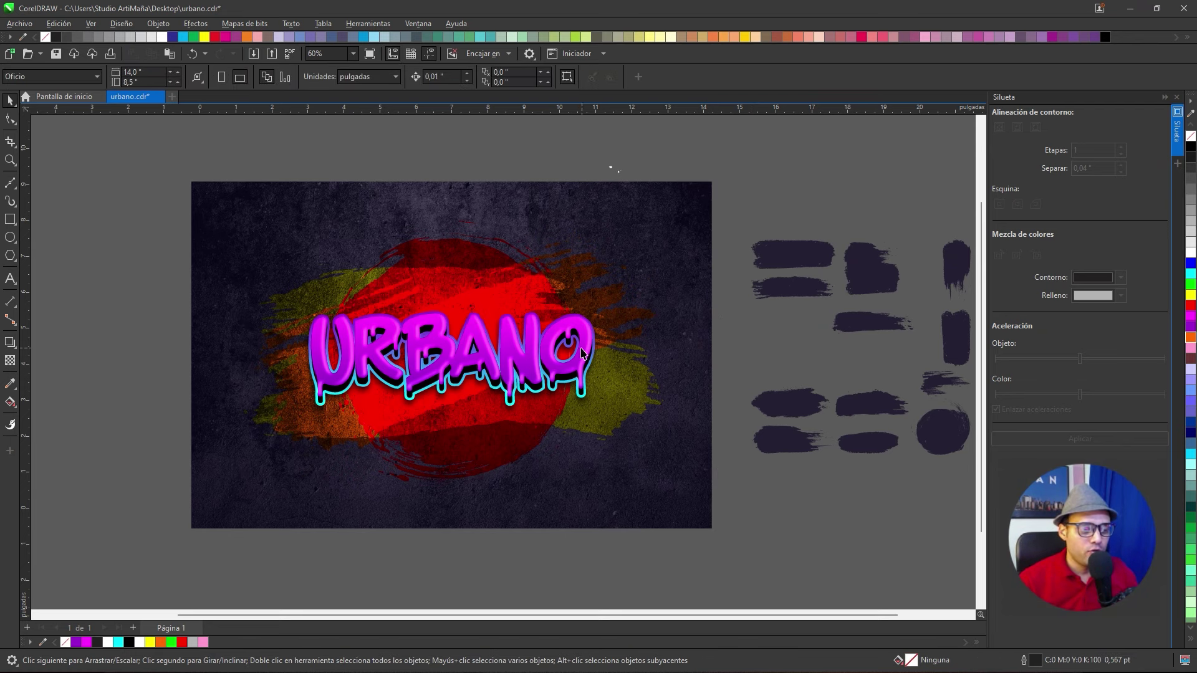
scroll(556, 368, up, 2)
click(572, 409)
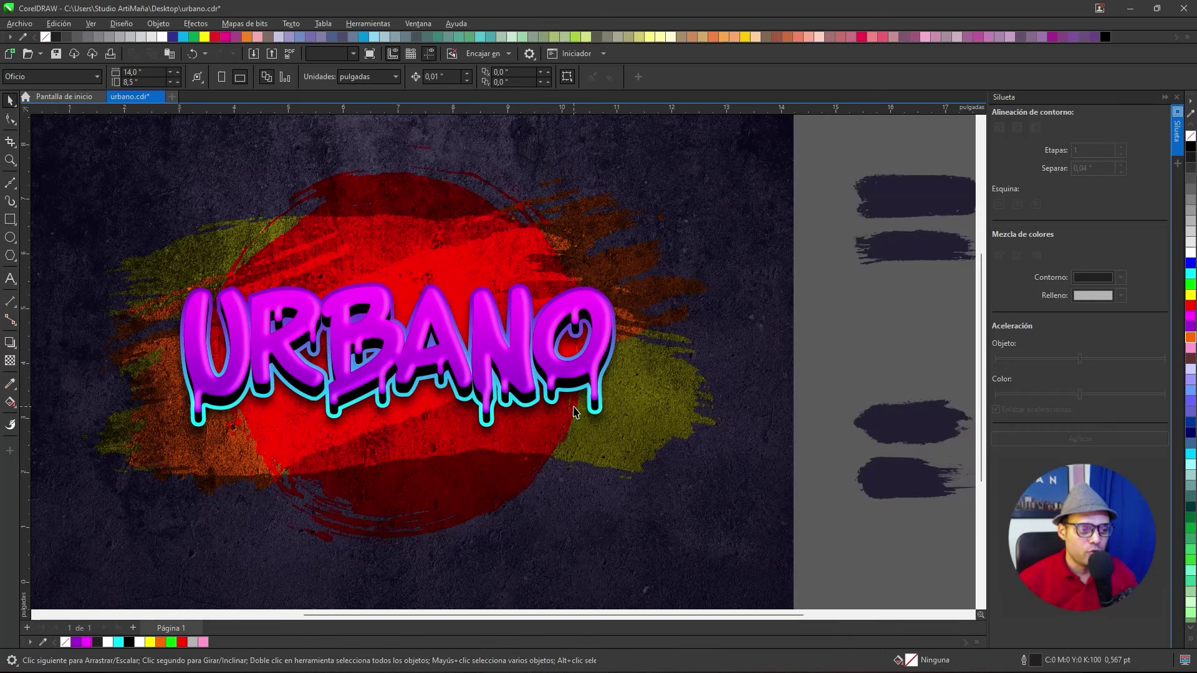
drag(572, 409, 723, 352)
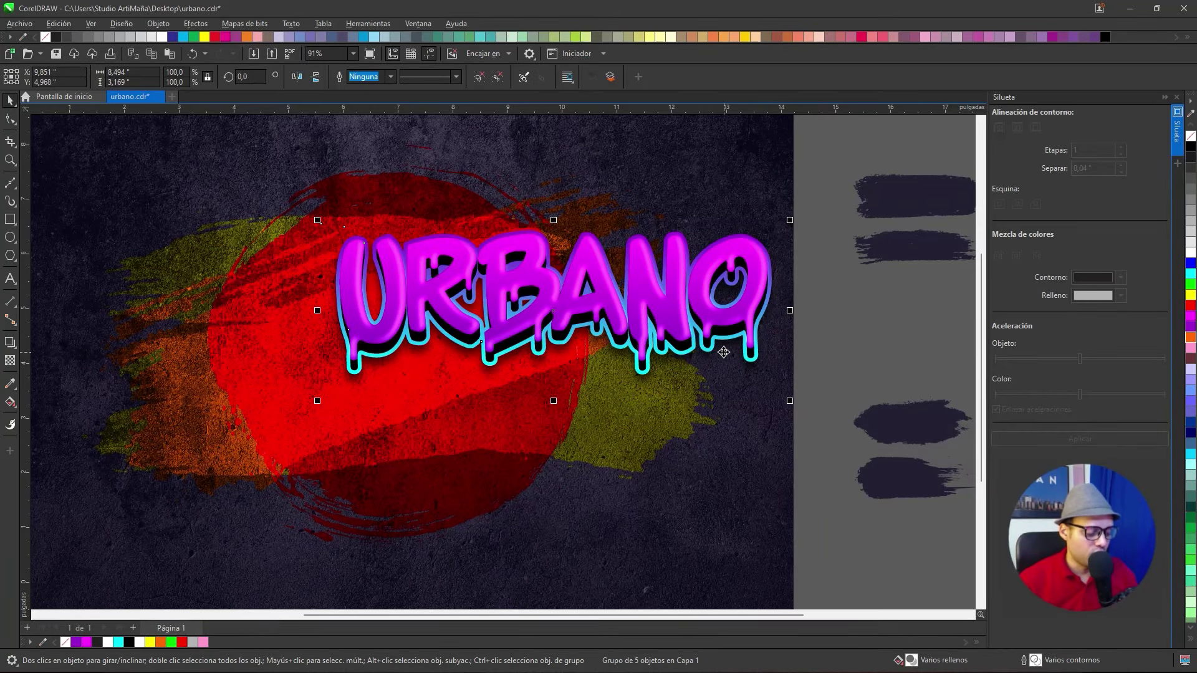
key(ctrl+z)
scroll(547, 271, down, 1)
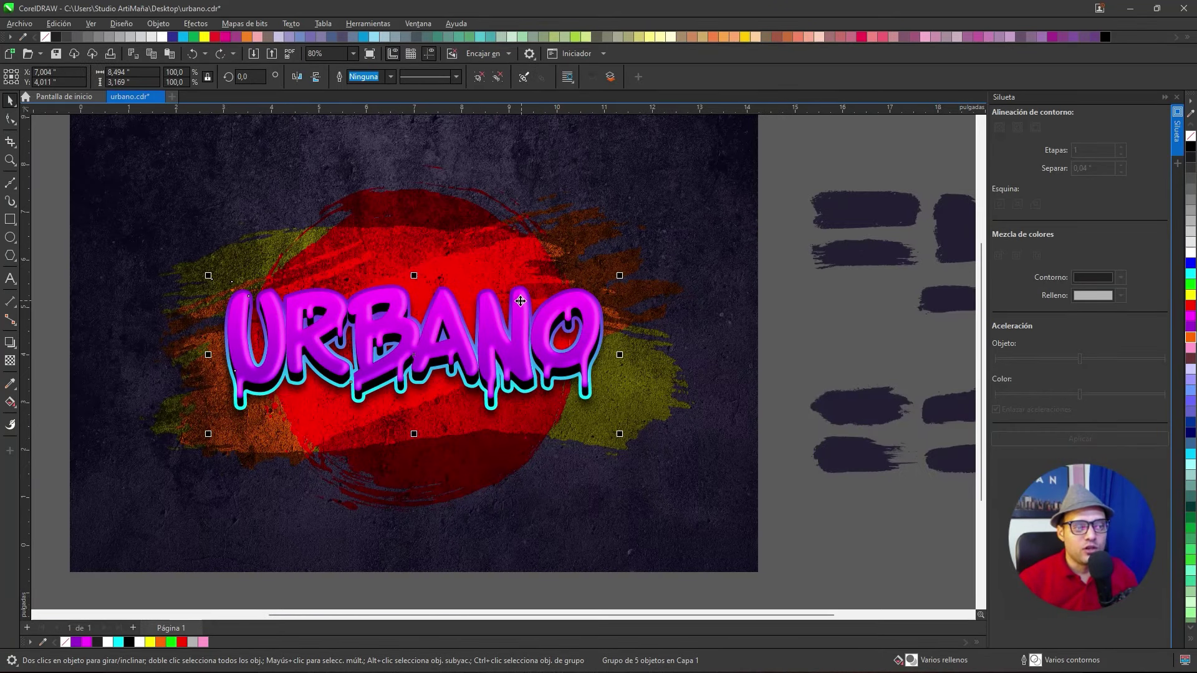
drag(485, 288, 617, 318)
click(93, 259)
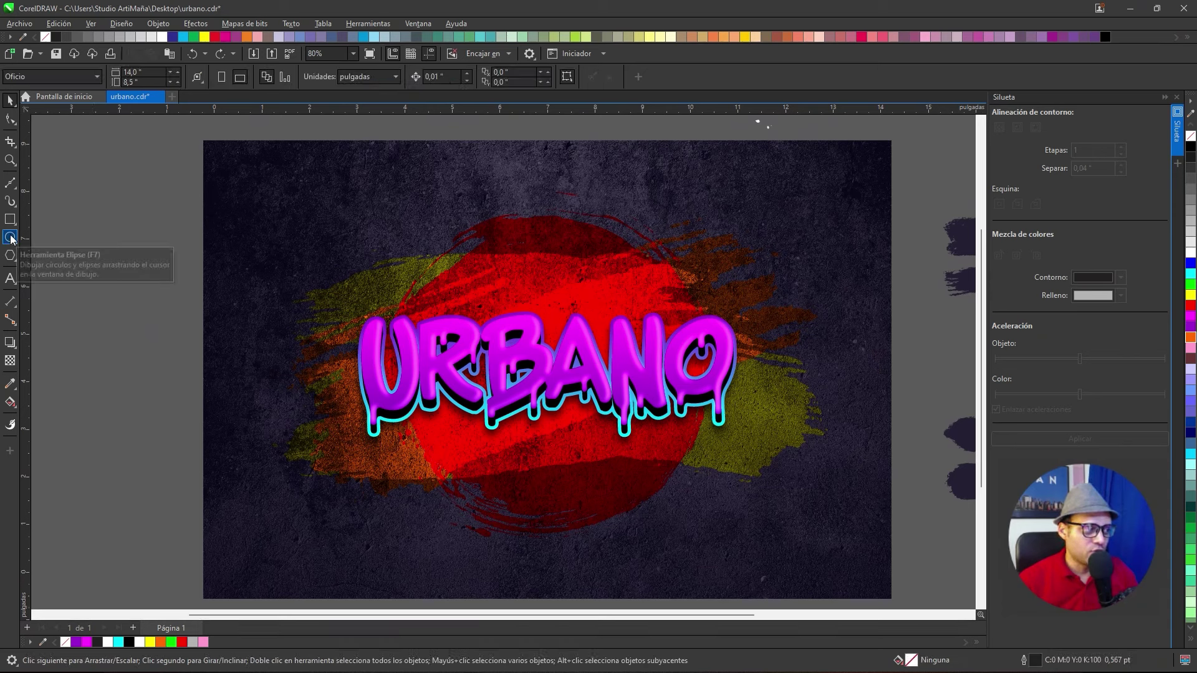
Draw a wide ellipse about 9.4 by 2.9 inches over the lettering and move it off the page to the upper left
click(11, 237)
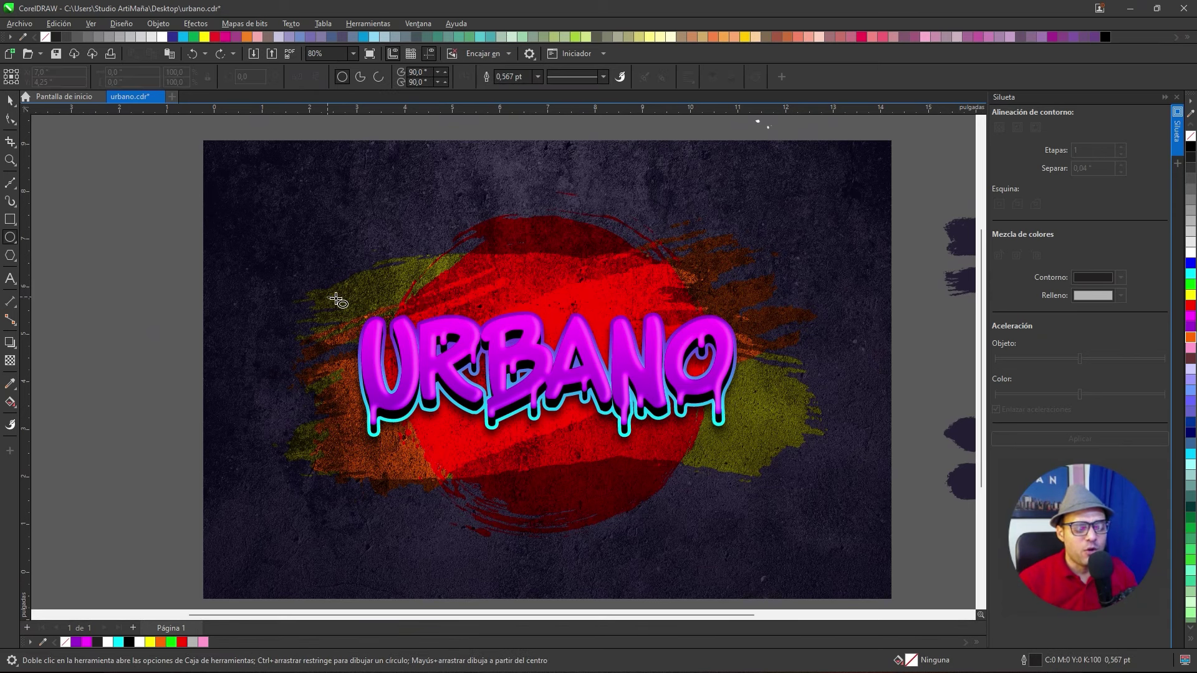
drag(327, 297, 778, 440)
click(9, 102)
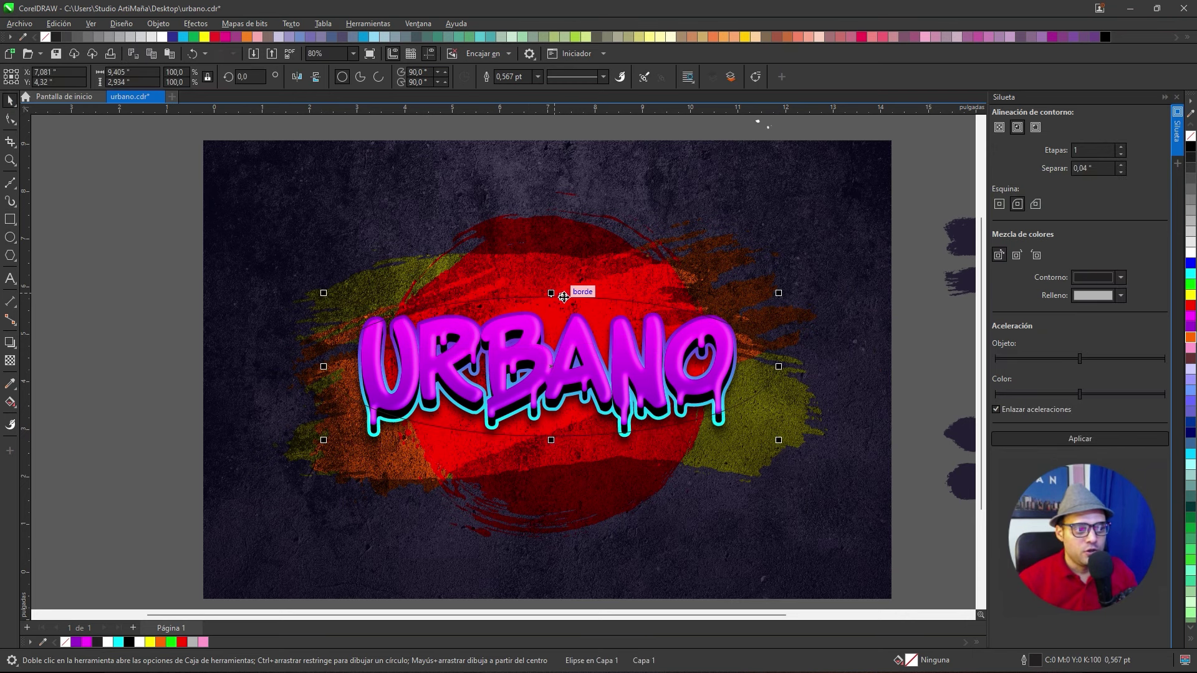
scroll(563, 309, down, 3)
drag(565, 312, 203, 175)
drag(298, 181, 300, 201)
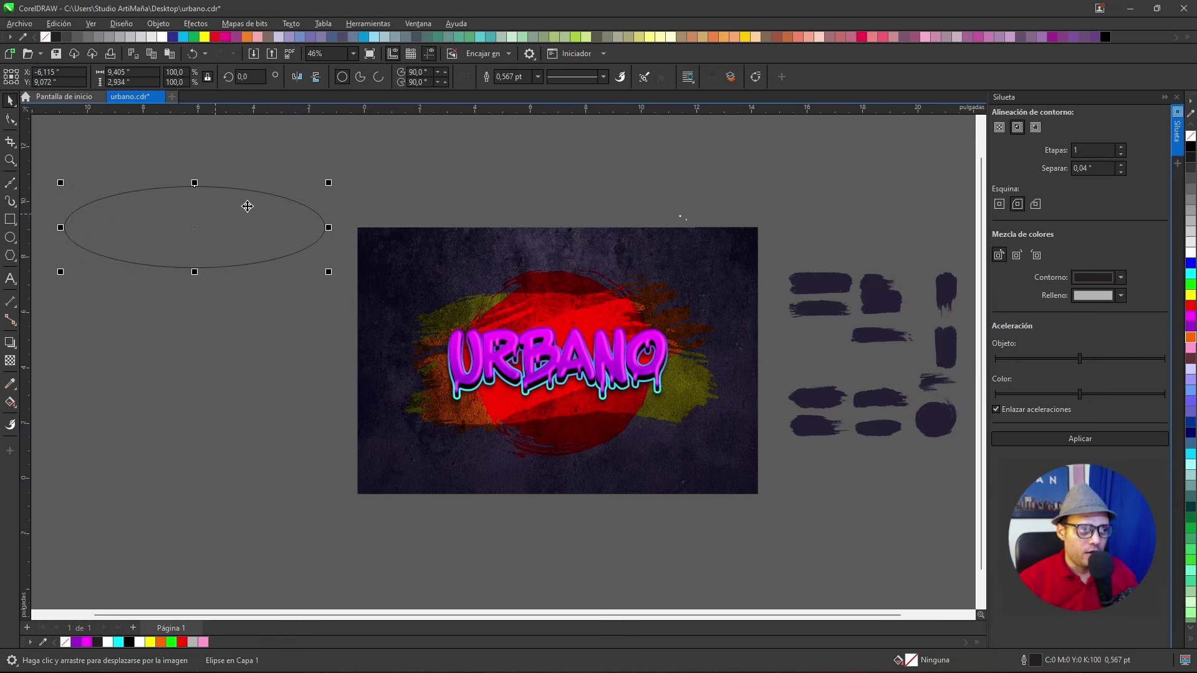
Fill the ellipse with light grey (#E6E6E6) and cast a drop shadow from its centre onto the lettering
scroll(437, 309, up, 1)
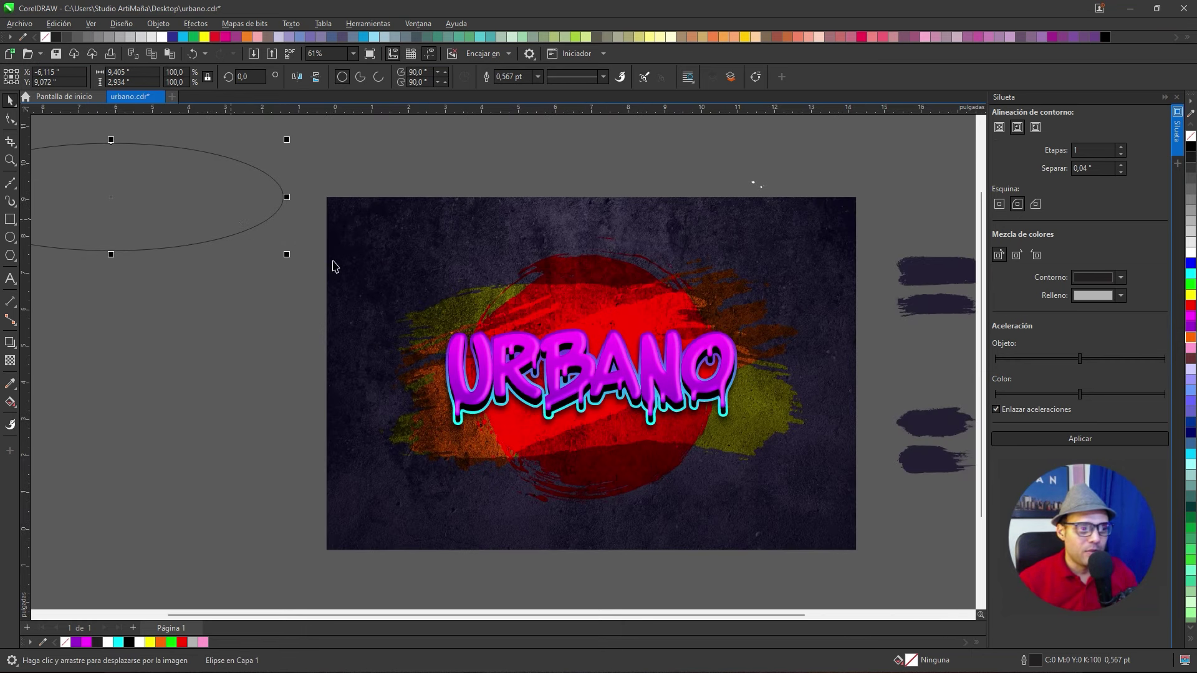
click(1191, 243)
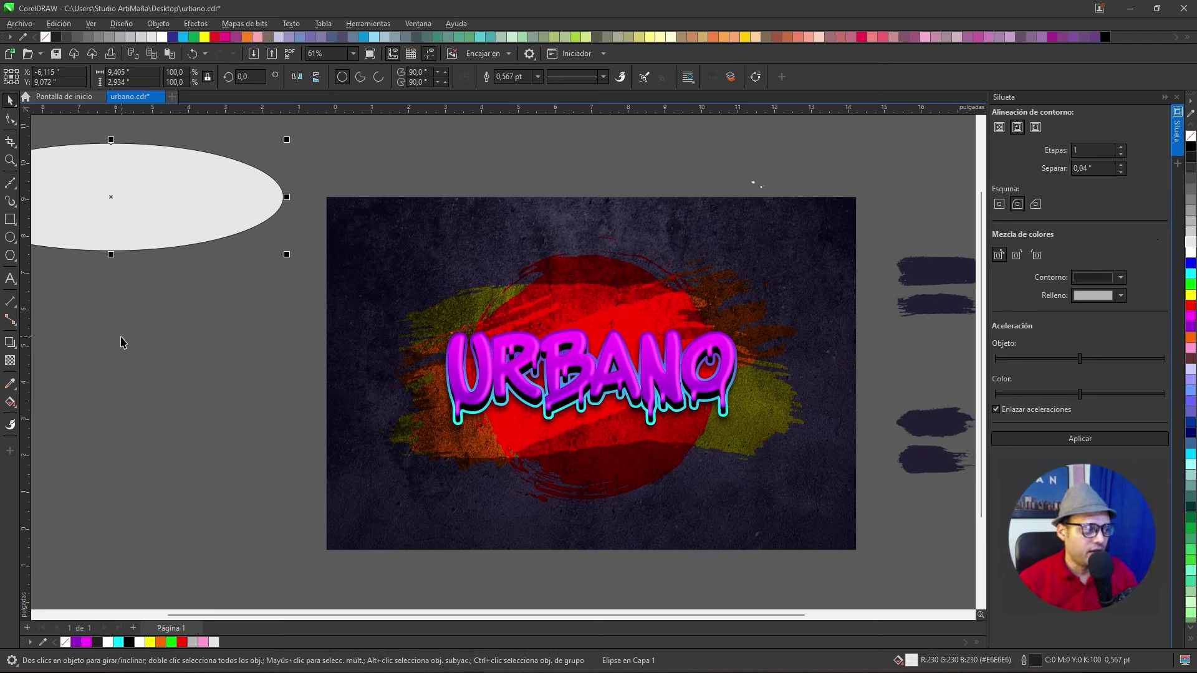
click(9, 343)
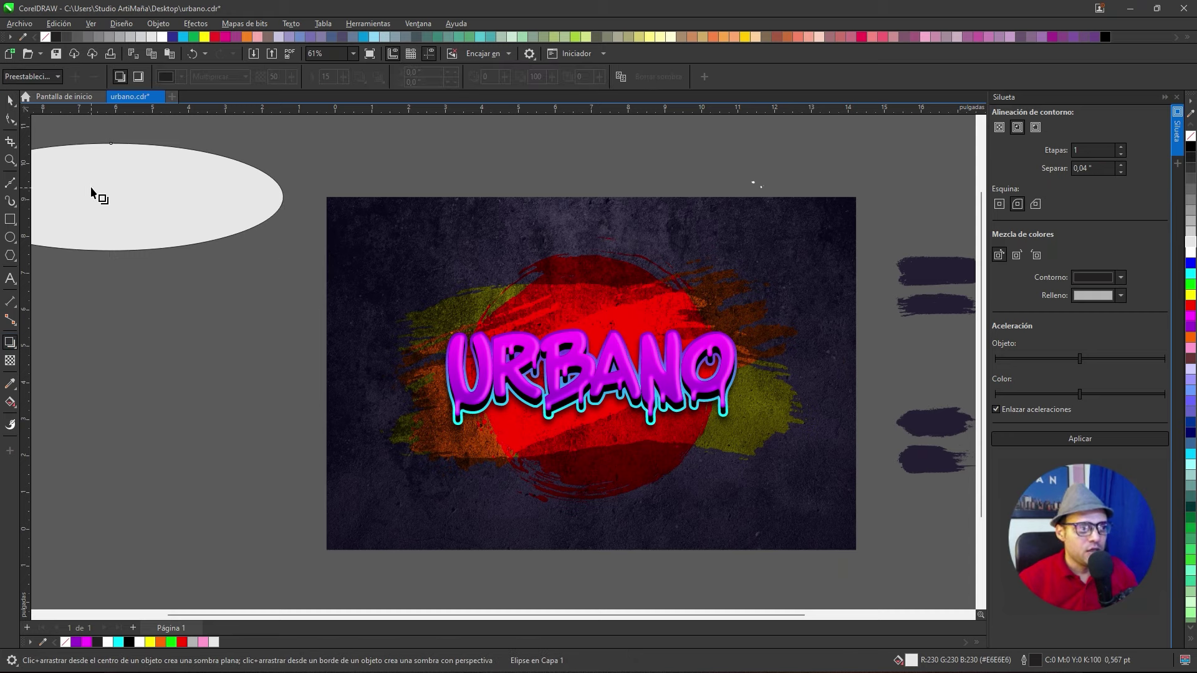
drag(111, 198, 742, 427)
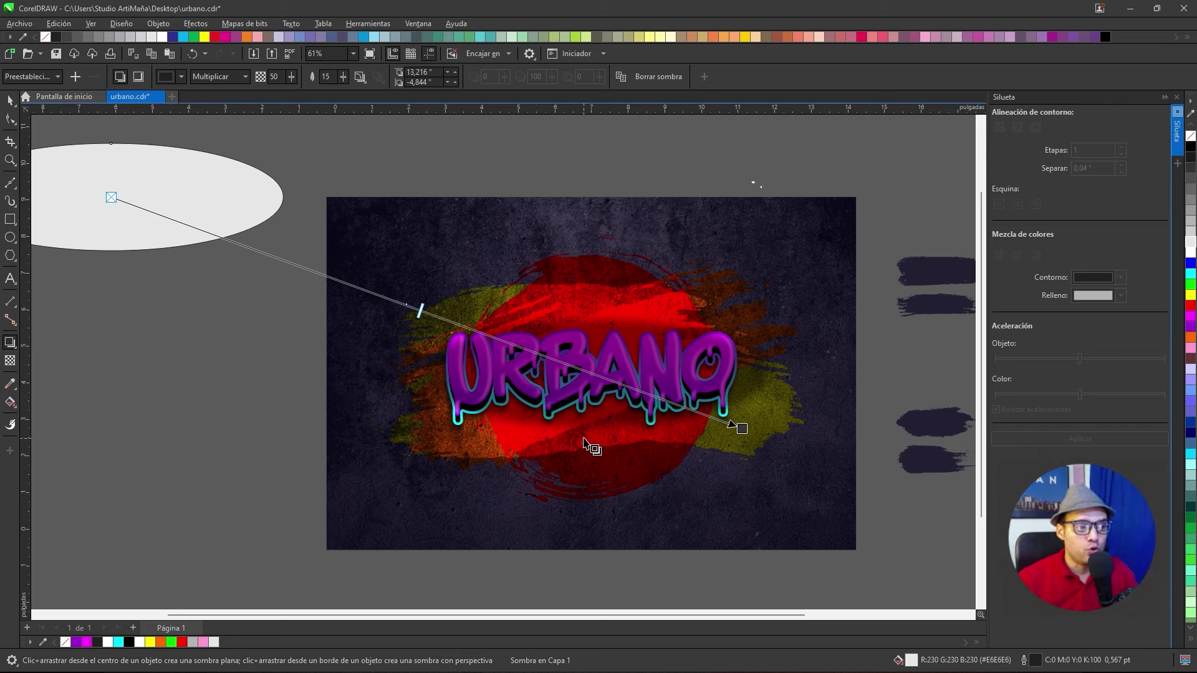
Set the ellipse shadow's feathering to 64 and its opacity to 88
click(344, 77)
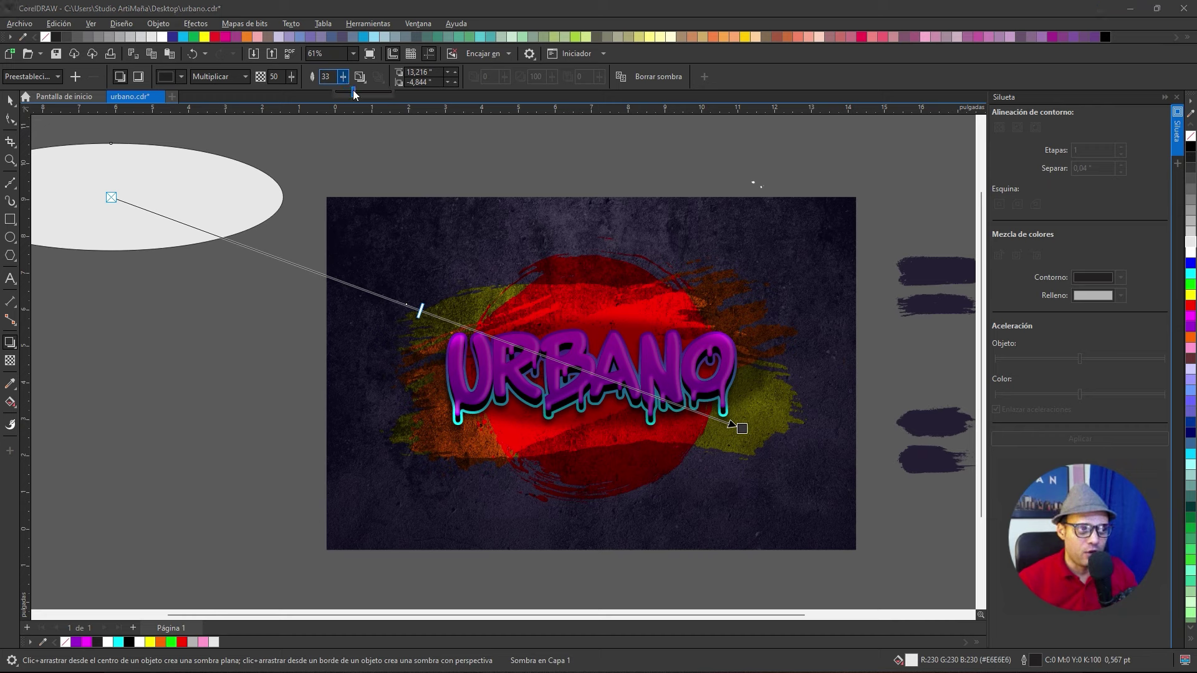
drag(353, 94, 373, 94)
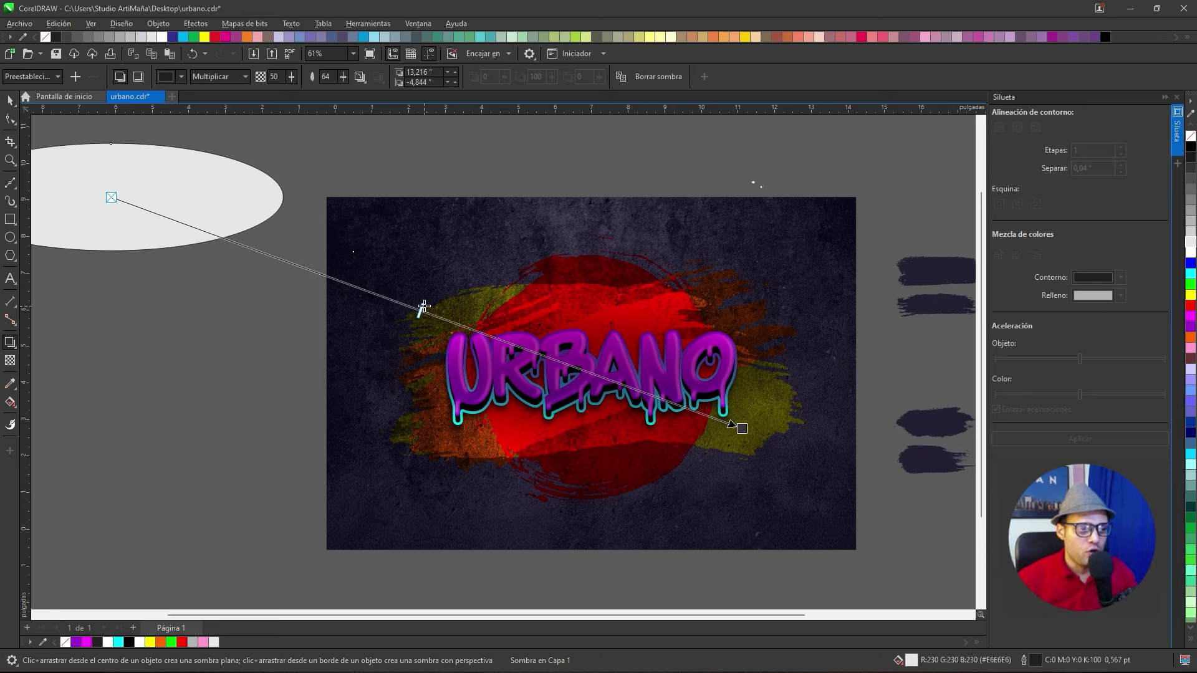
drag(421, 309, 653, 396)
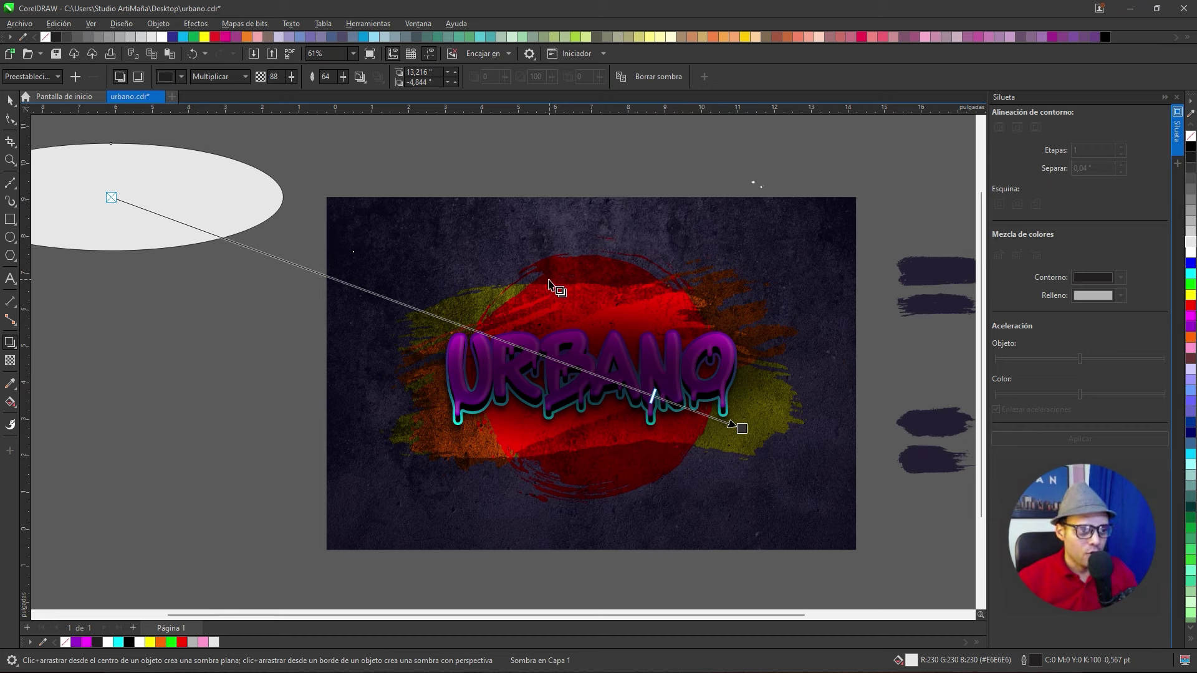
Separate the drop shadow from the light grey ellipse and delete the ellipse, keeping the shadow over the lettering
click(10, 100)
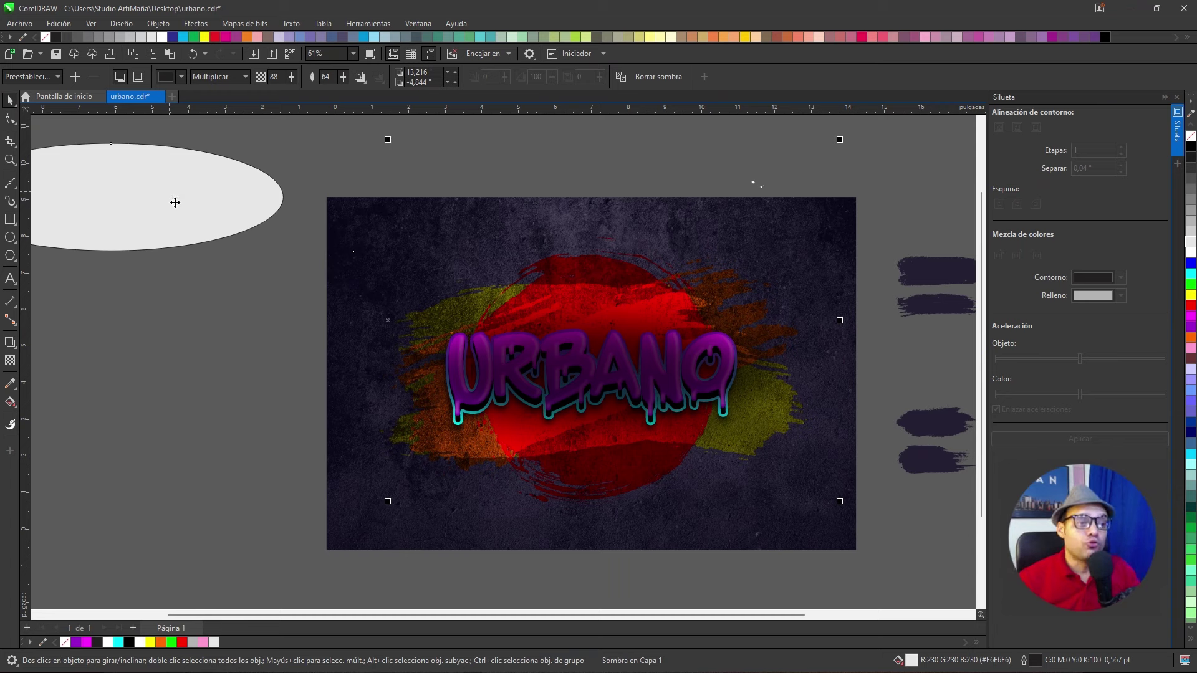
click(185, 372)
click(228, 205)
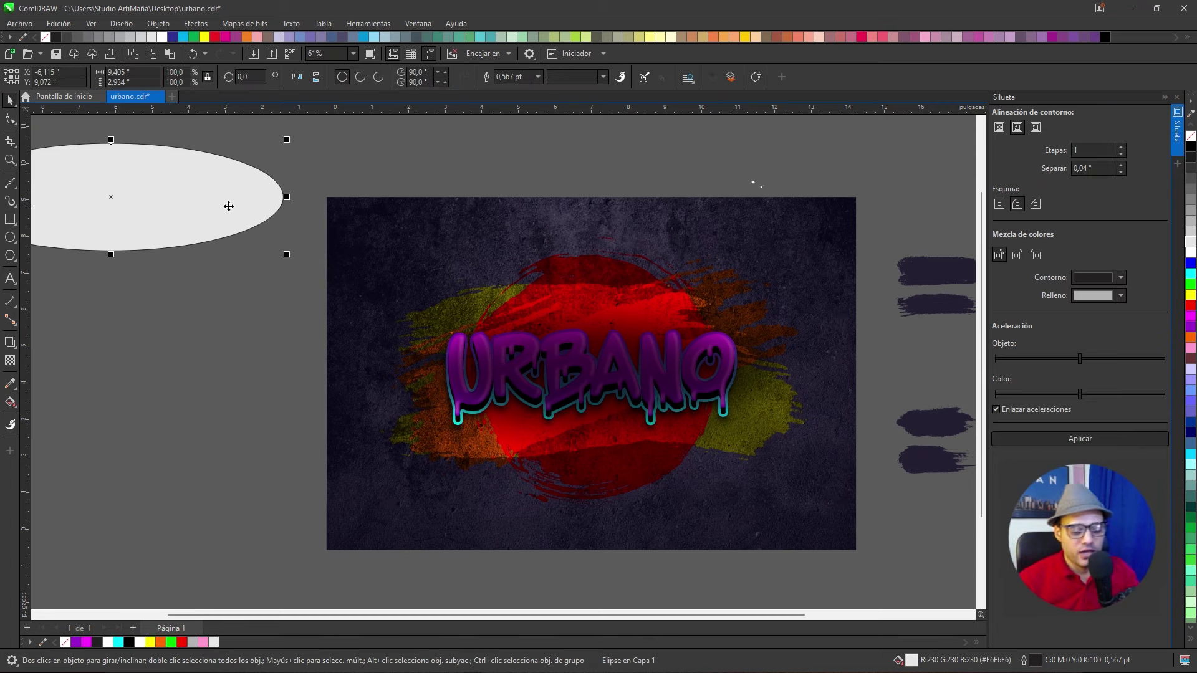
key(Delete)
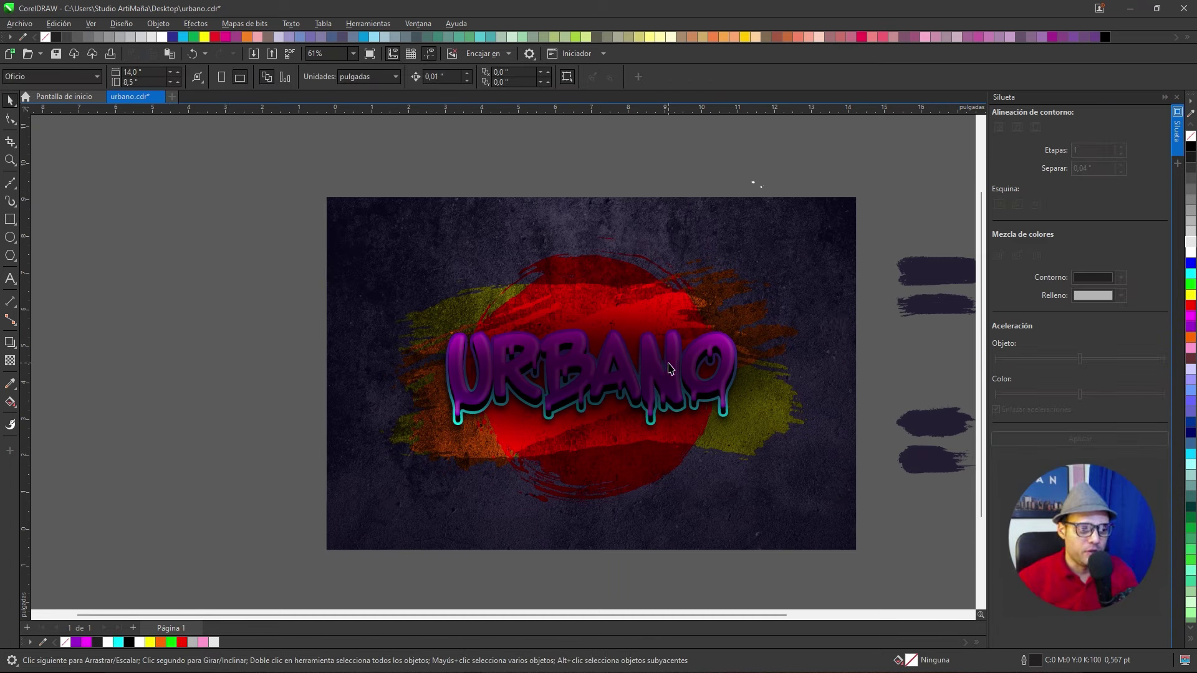
Change the transparency merge mode of the detached shadow over the lettering to Añadir (Add)
click(669, 368)
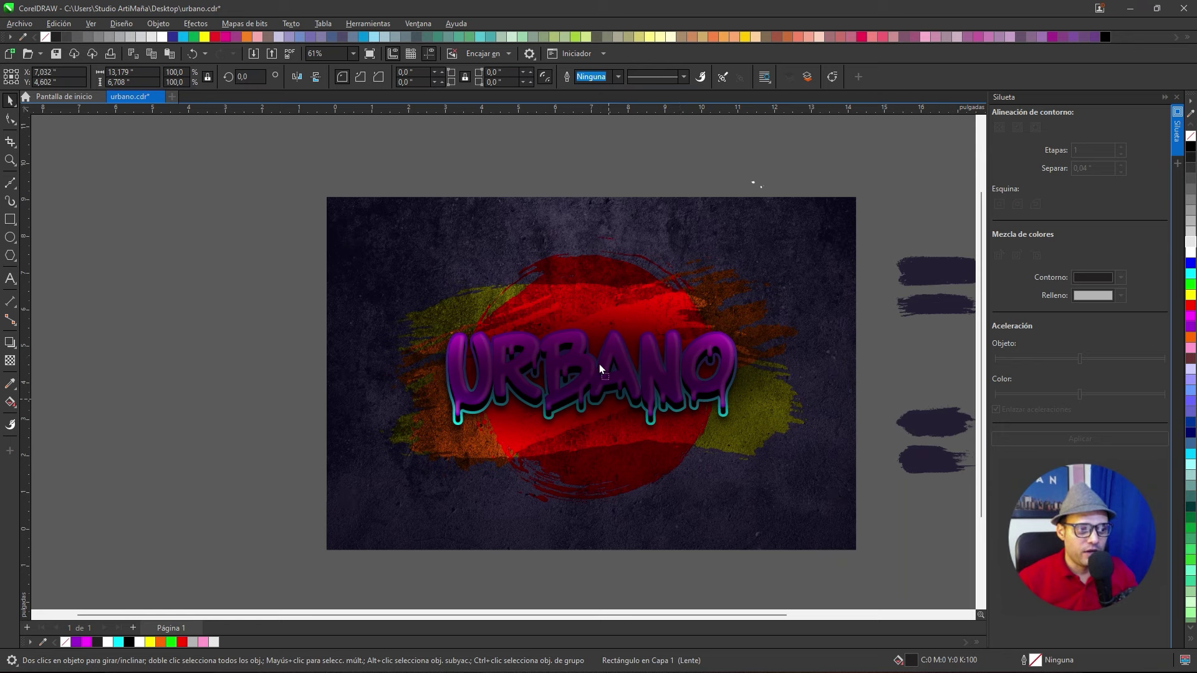
mouse_move(544, 388)
mouse_down()
mouse_move(507, 335)
mouse_move(542, 381)
mouse_move(548, 373)
mouse_up()
key(ctrl+z)
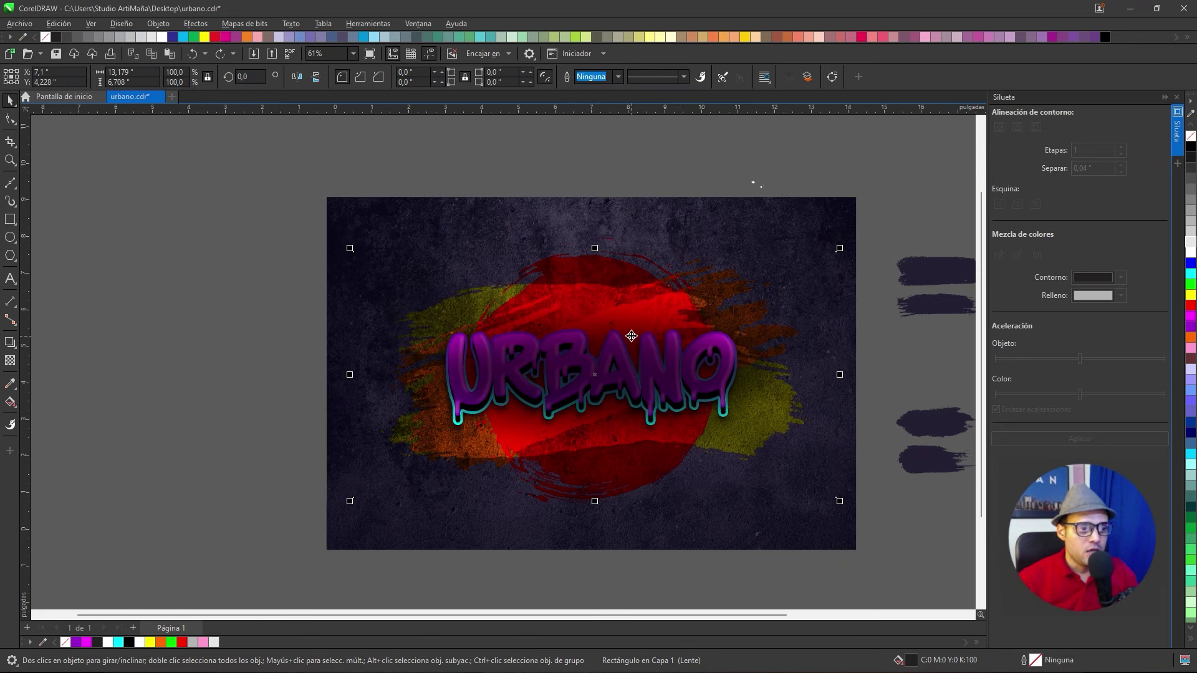
click(14, 362)
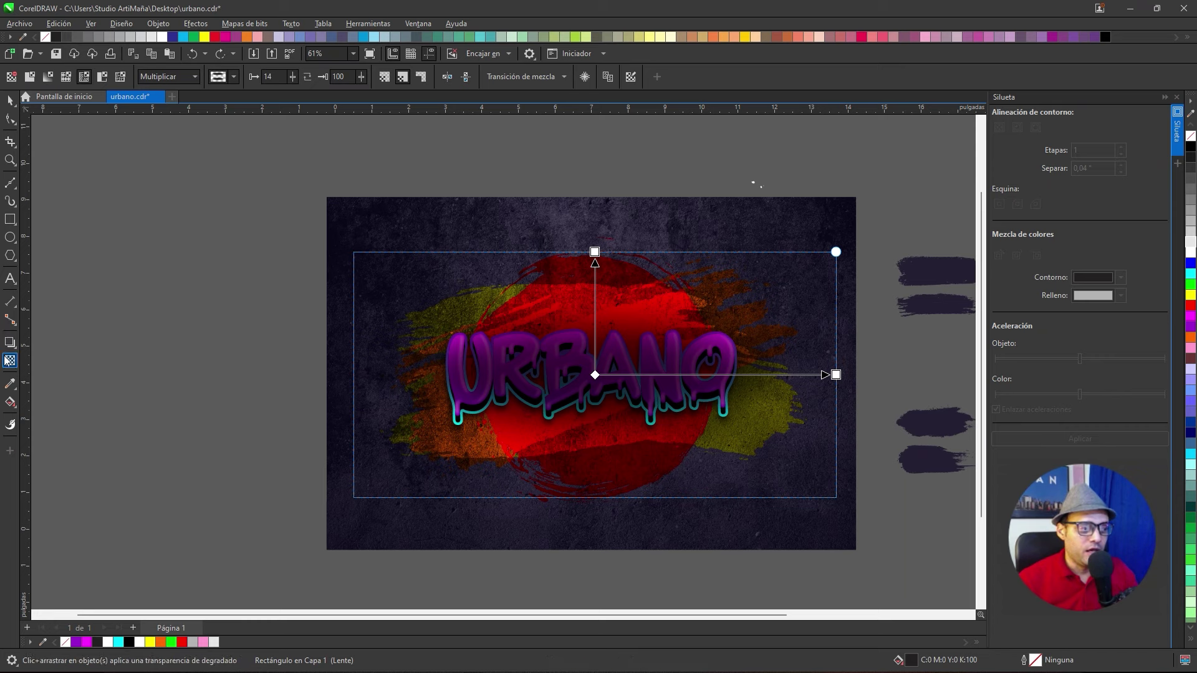
click(157, 78)
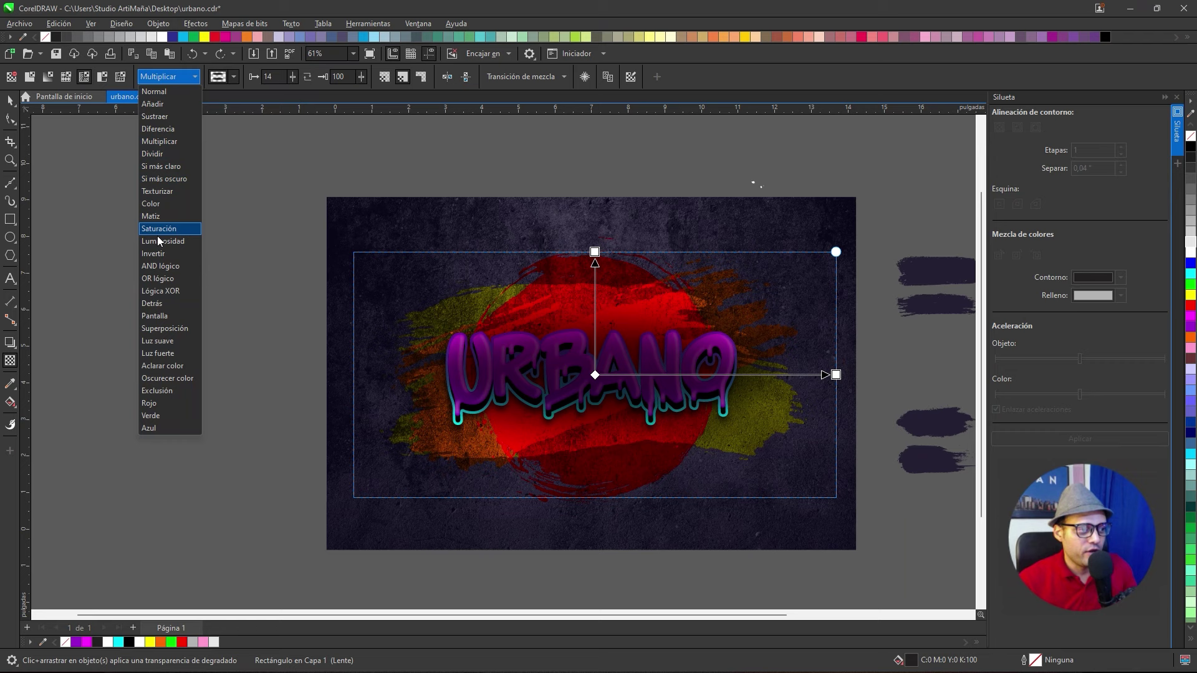
click(163, 106)
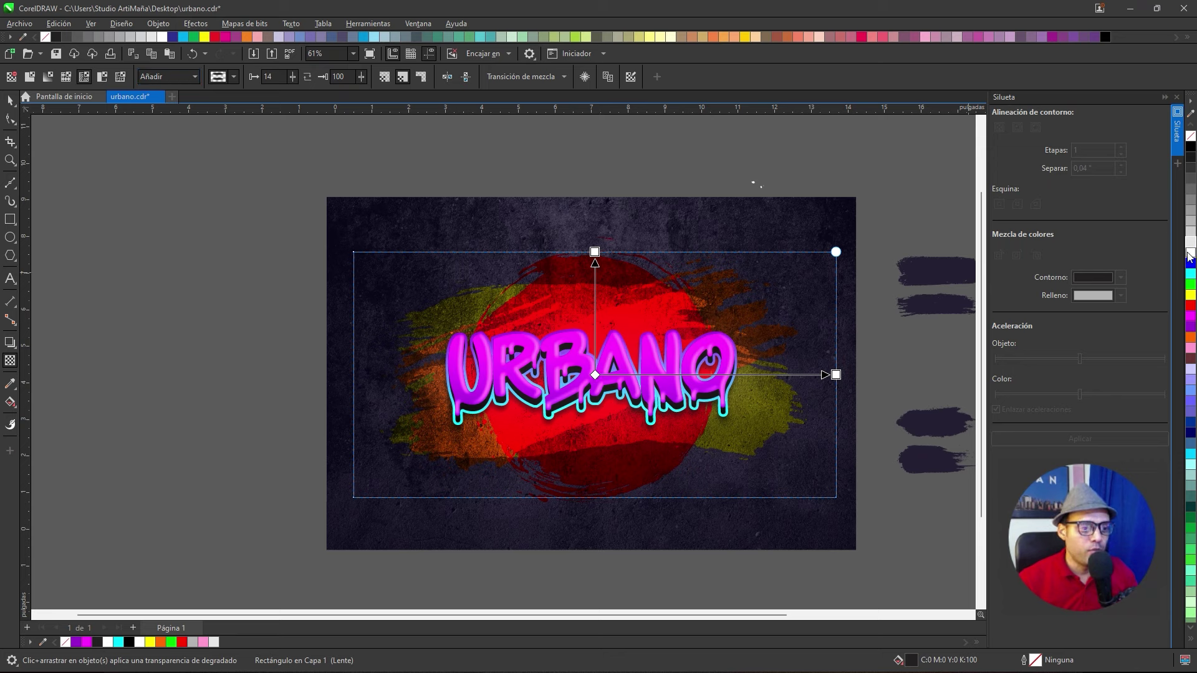
Try a white fill on the detached shadow, followed by progressively darker greys down to #666666
key(space)
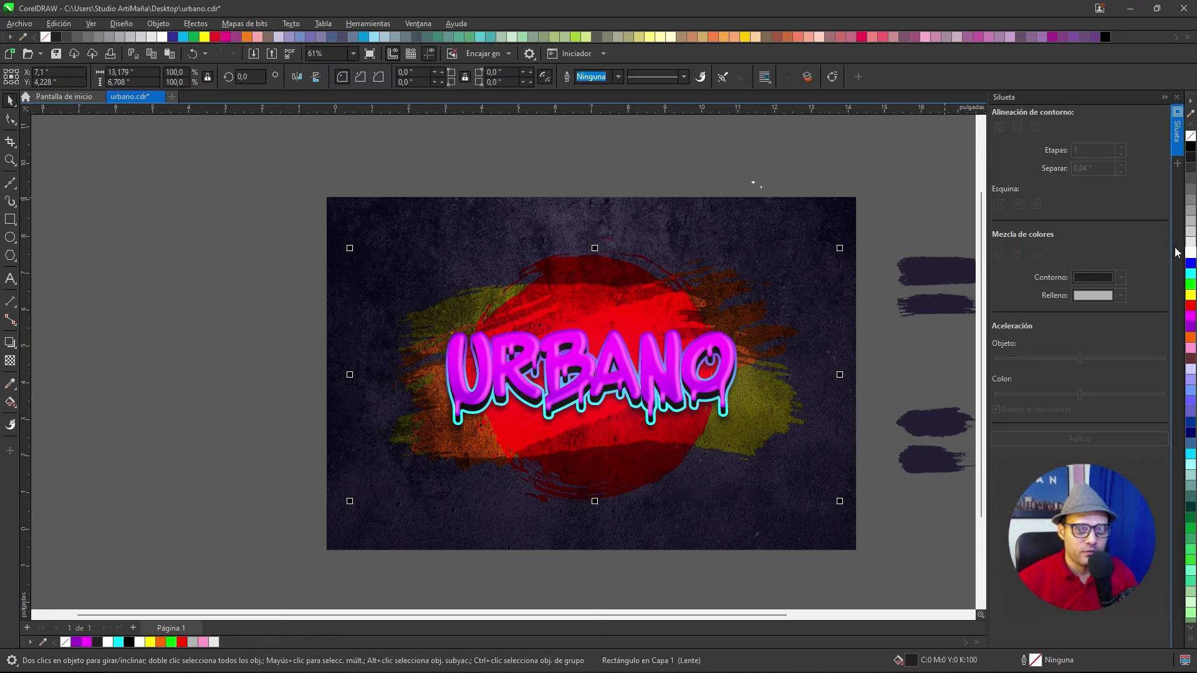
click(1190, 252)
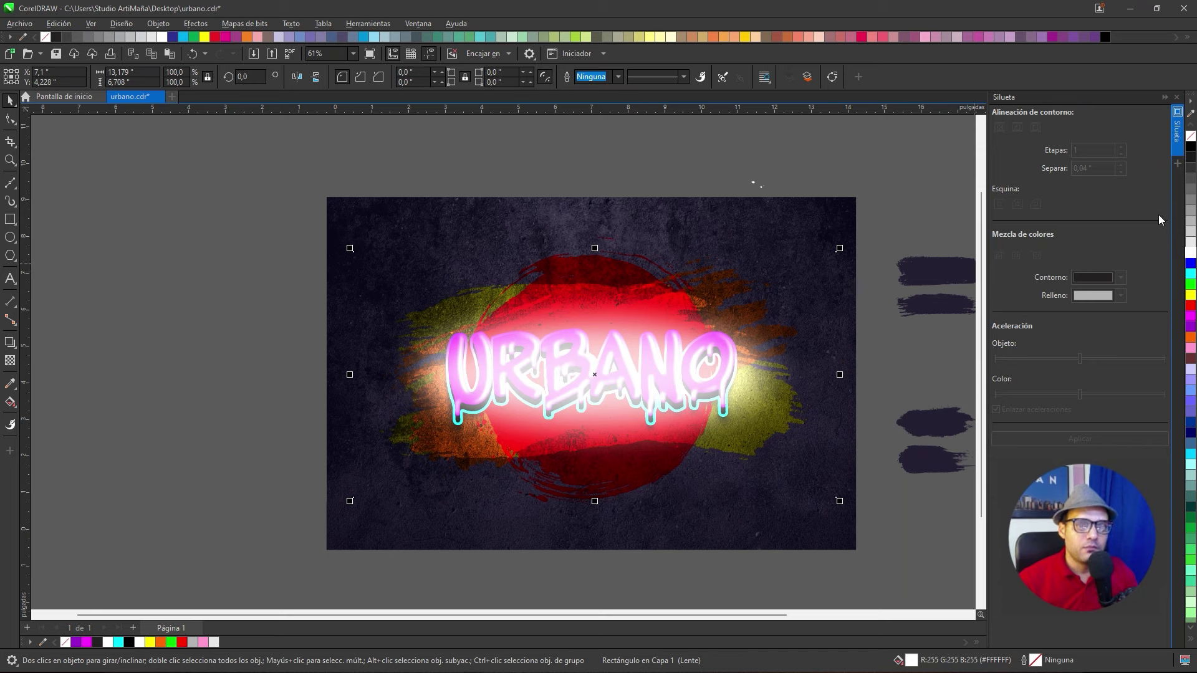
click(1191, 225)
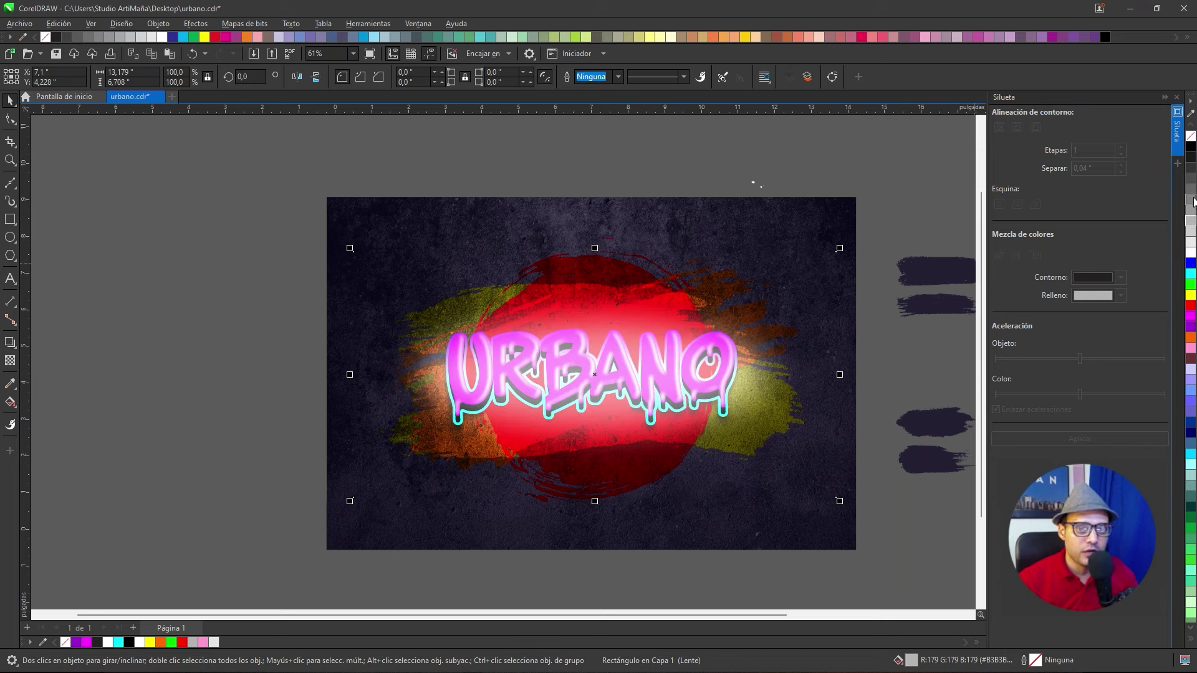
click(1191, 195)
click(1190, 188)
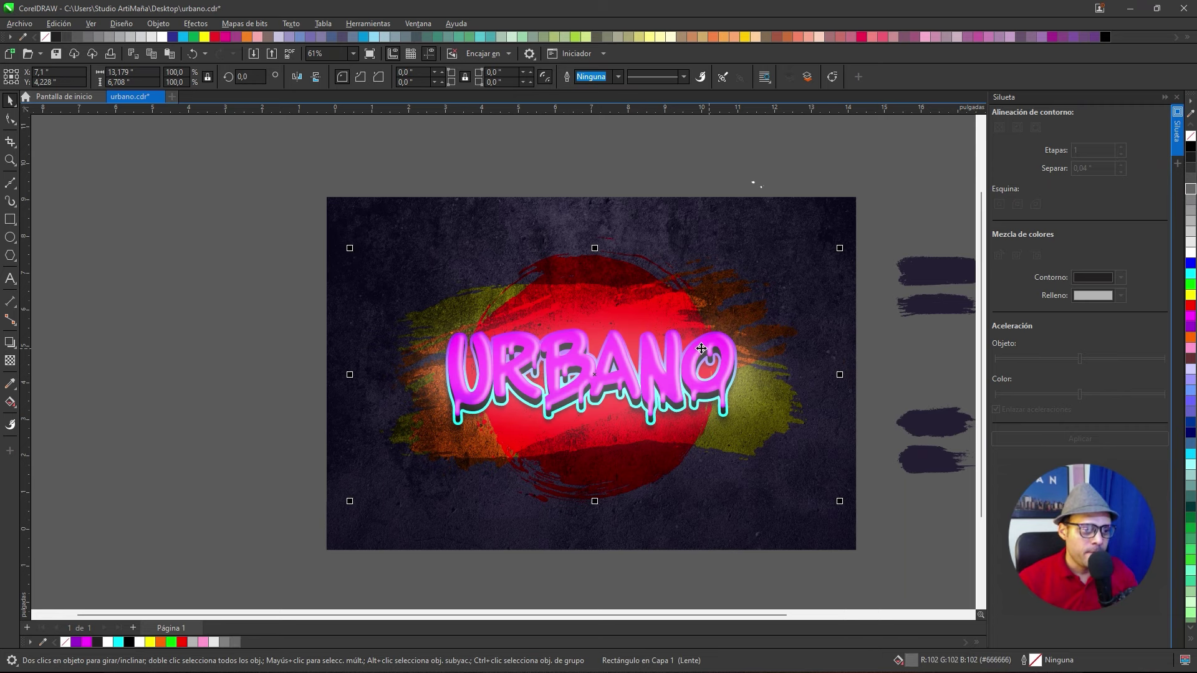
Select the URBANO lettering group and bring it to the front of the page, above the glow
drag(702, 349, 667, 346)
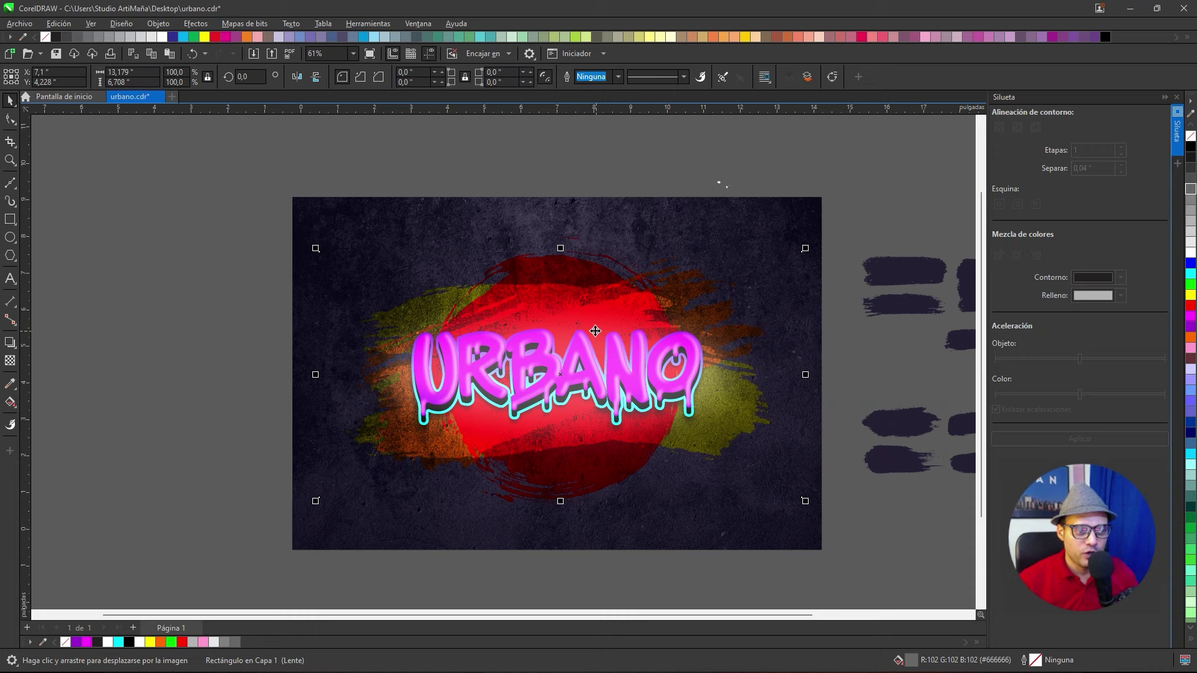
drag(557, 333, 499, 325)
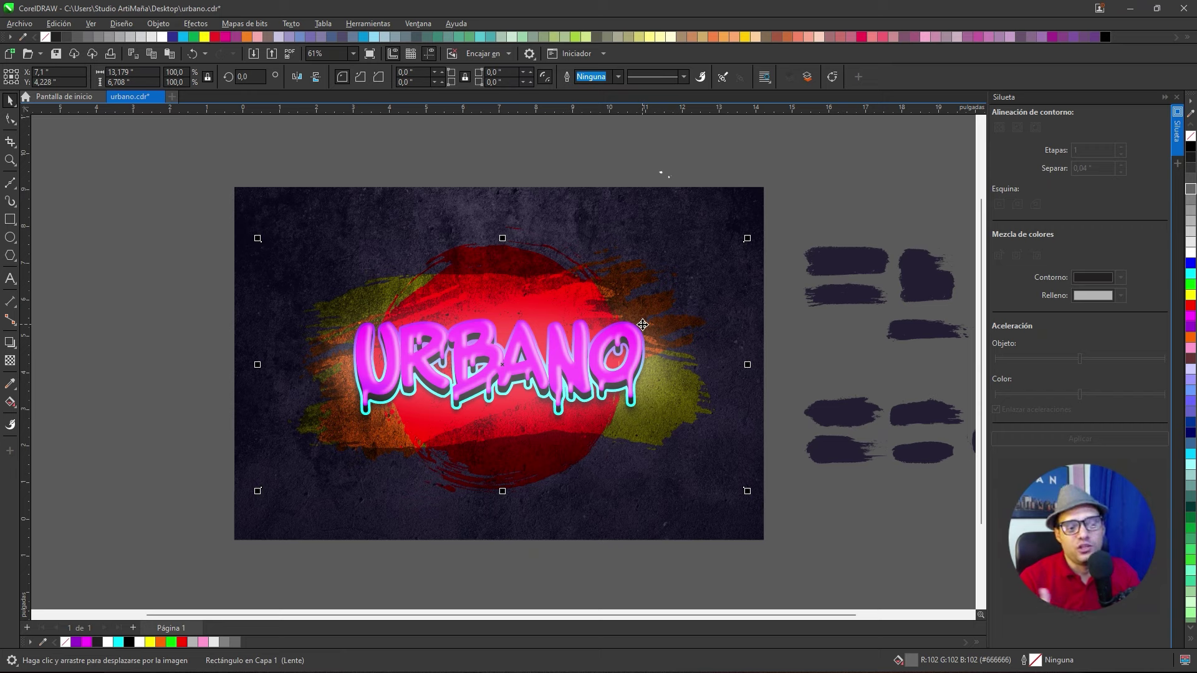
drag(790, 260, 280, 454)
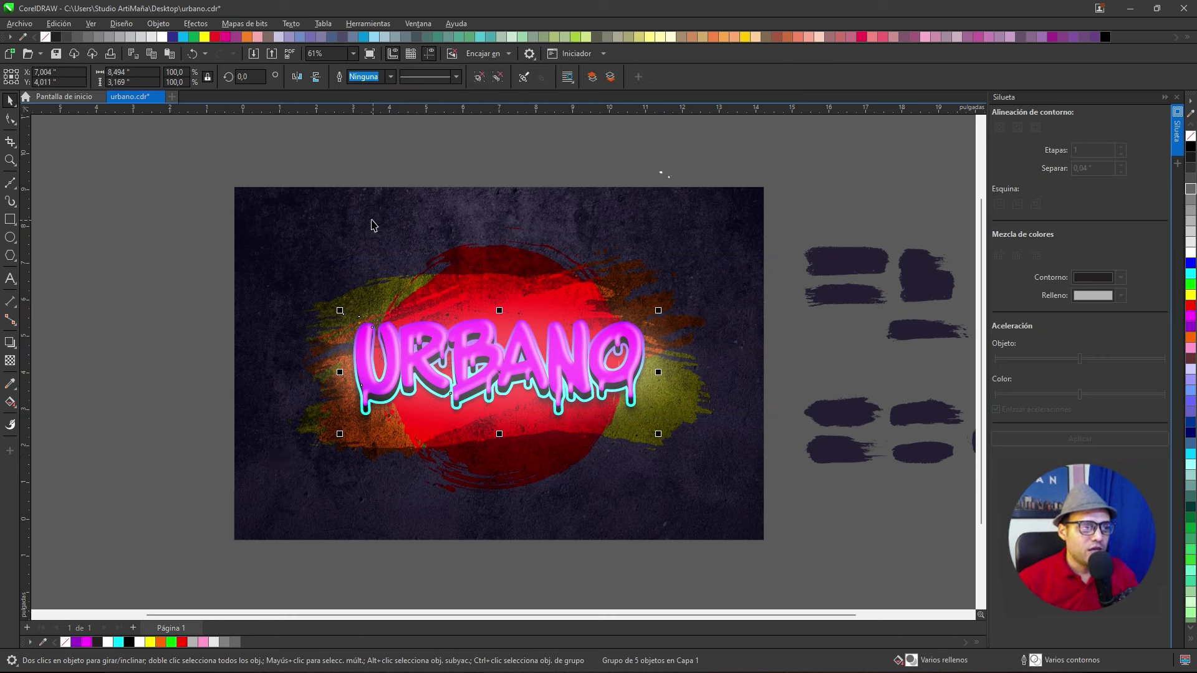
right_click(498, 374)
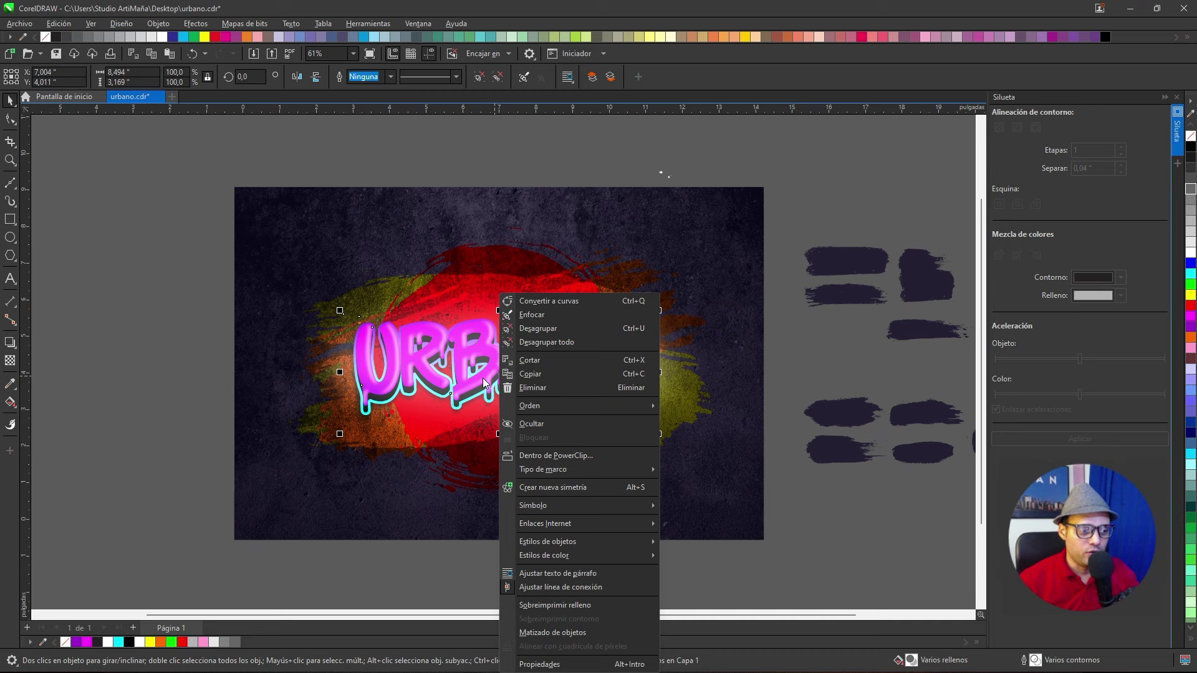
mouse_move(535, 405)
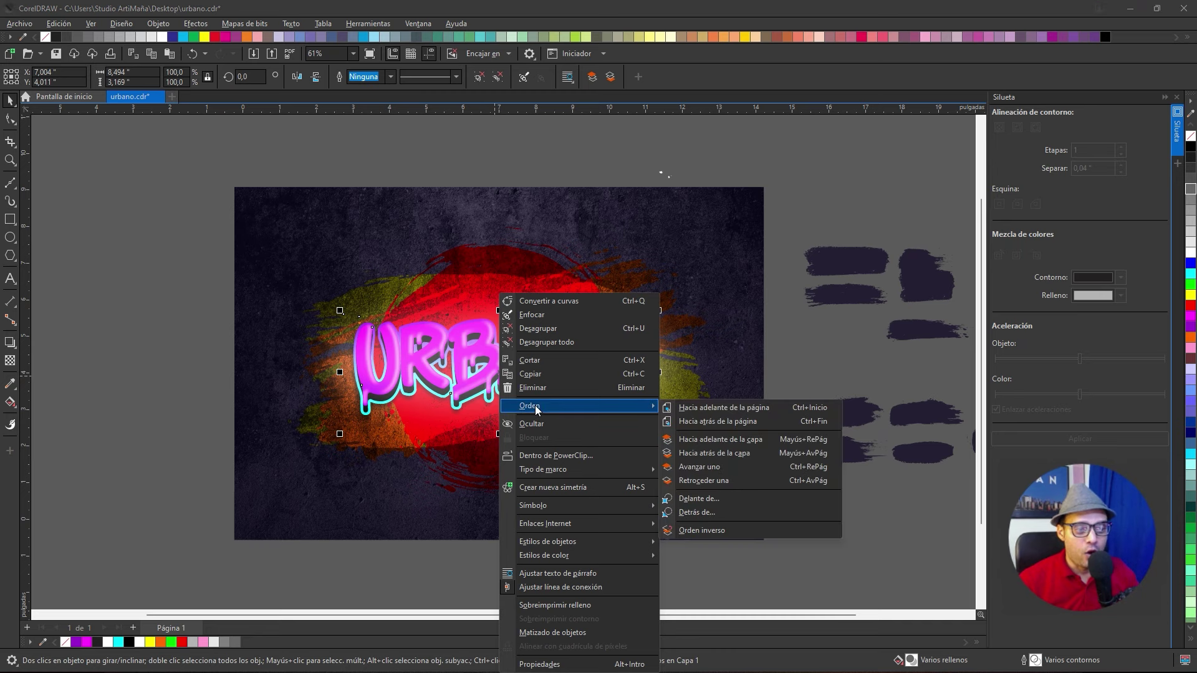
click(750, 407)
key(Escape)
Try yellow (#FFFF00), cyan (#00FFFF) and green (#00FF00) fills on the glow behind the lettering
click(676, 378)
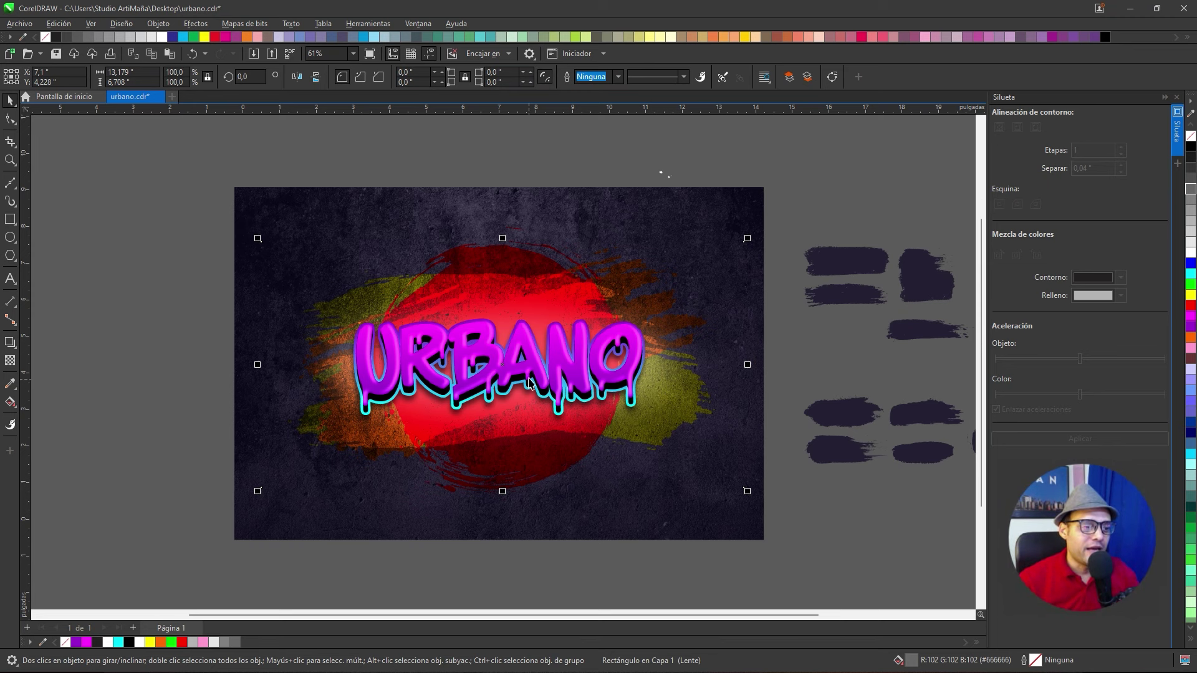
scroll(527, 378, up, 1)
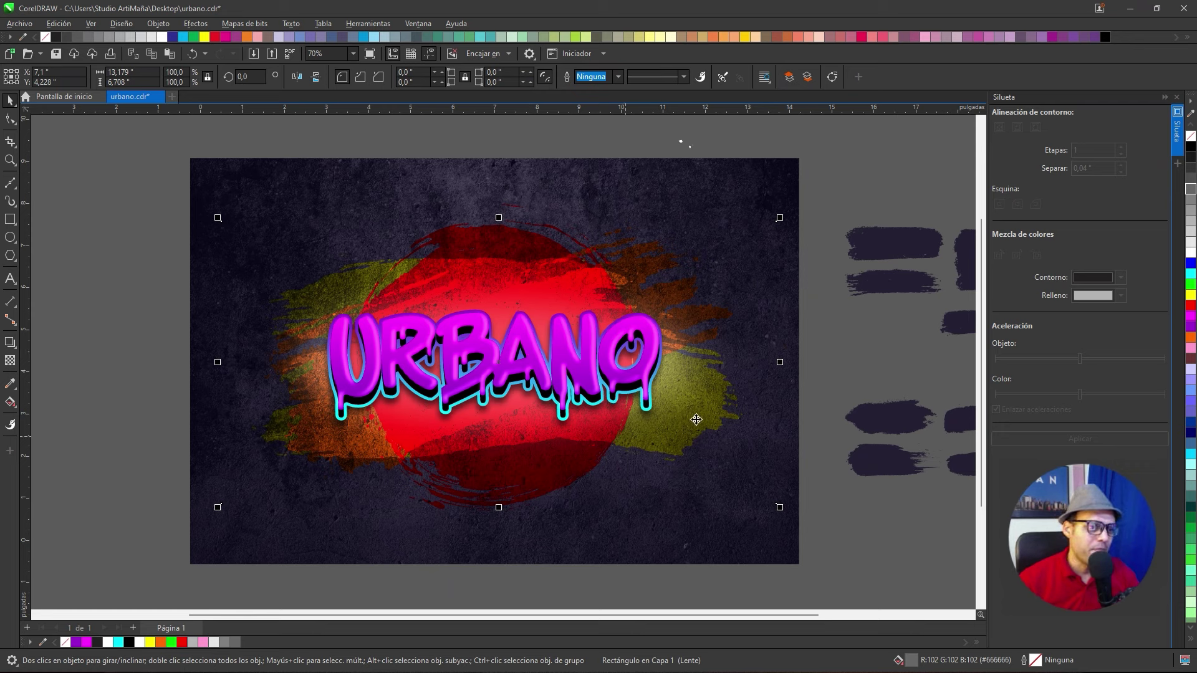
click(1191, 297)
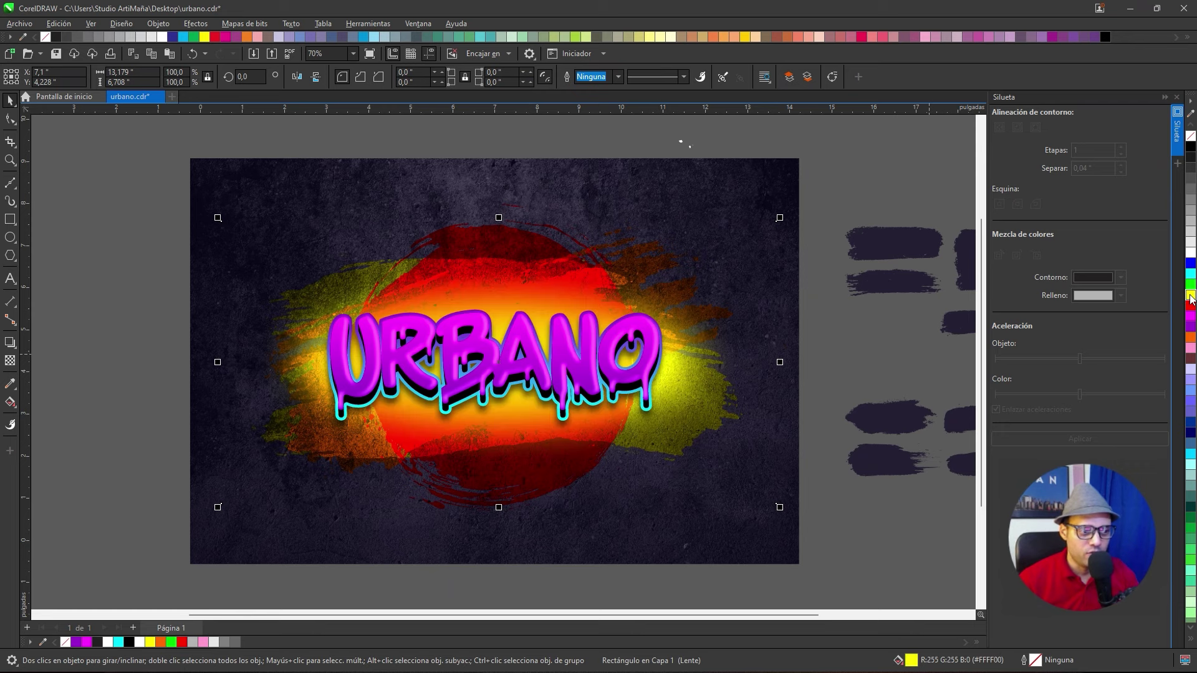
click(1192, 277)
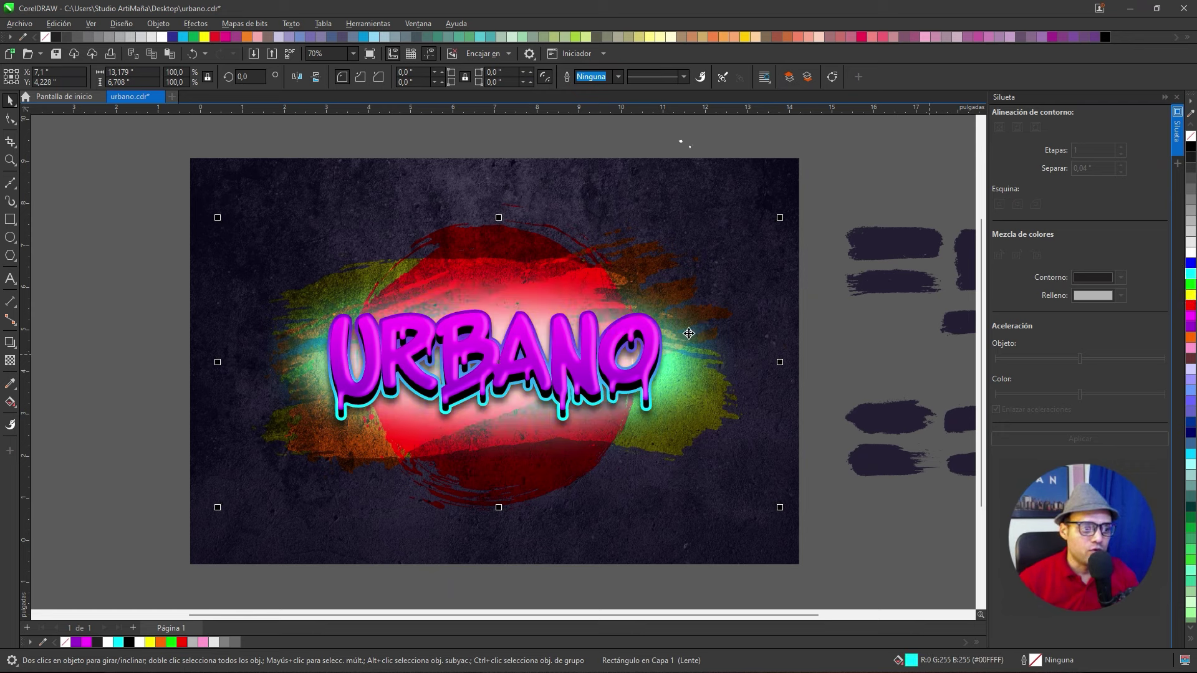
click(1191, 284)
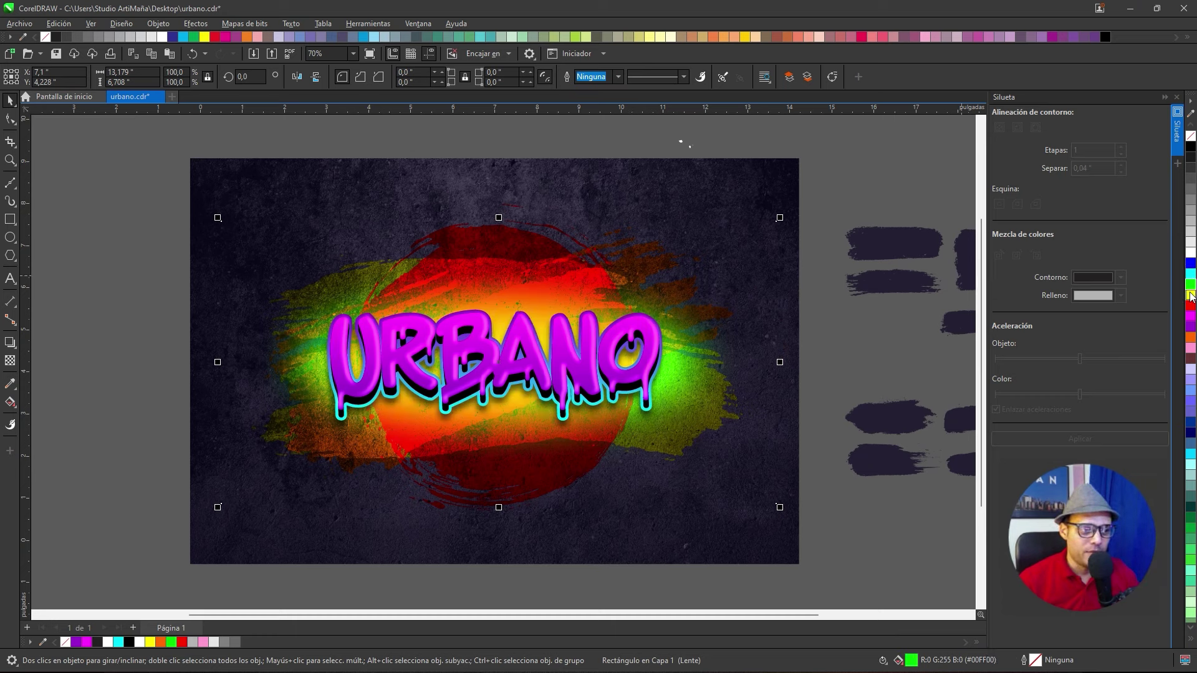
Compare several grey fills on the glow behind the lettering and settle on 30% black (#B3B3B3)
click(1192, 232)
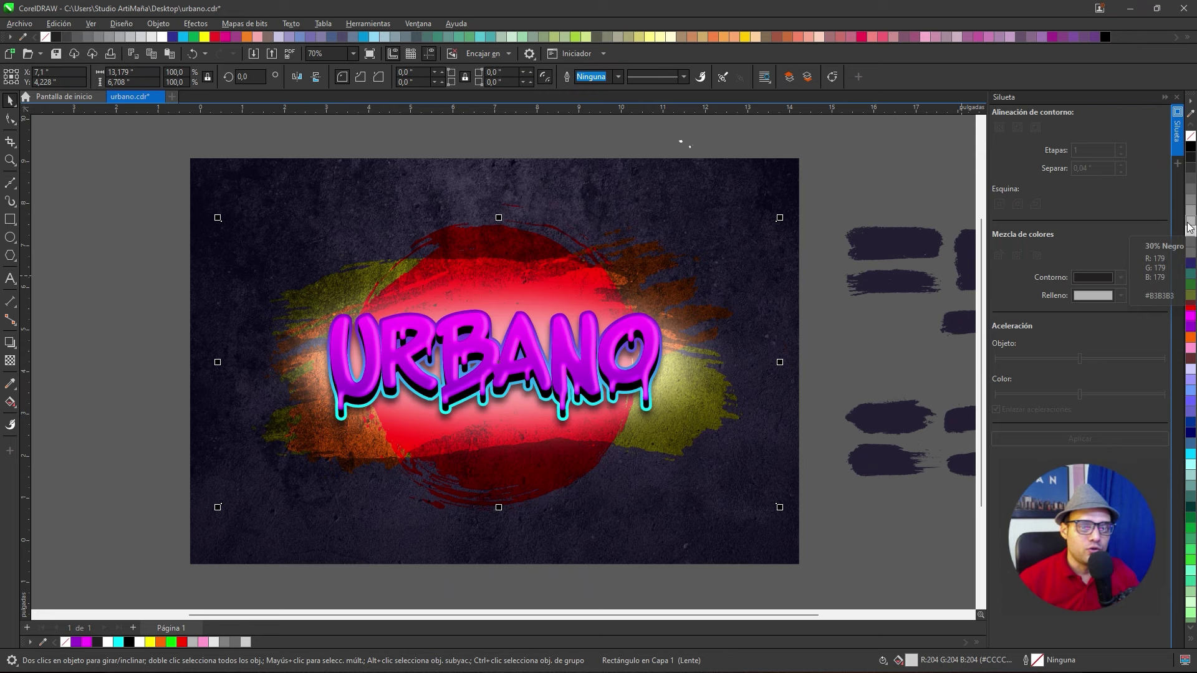
click(1191, 221)
click(1192, 199)
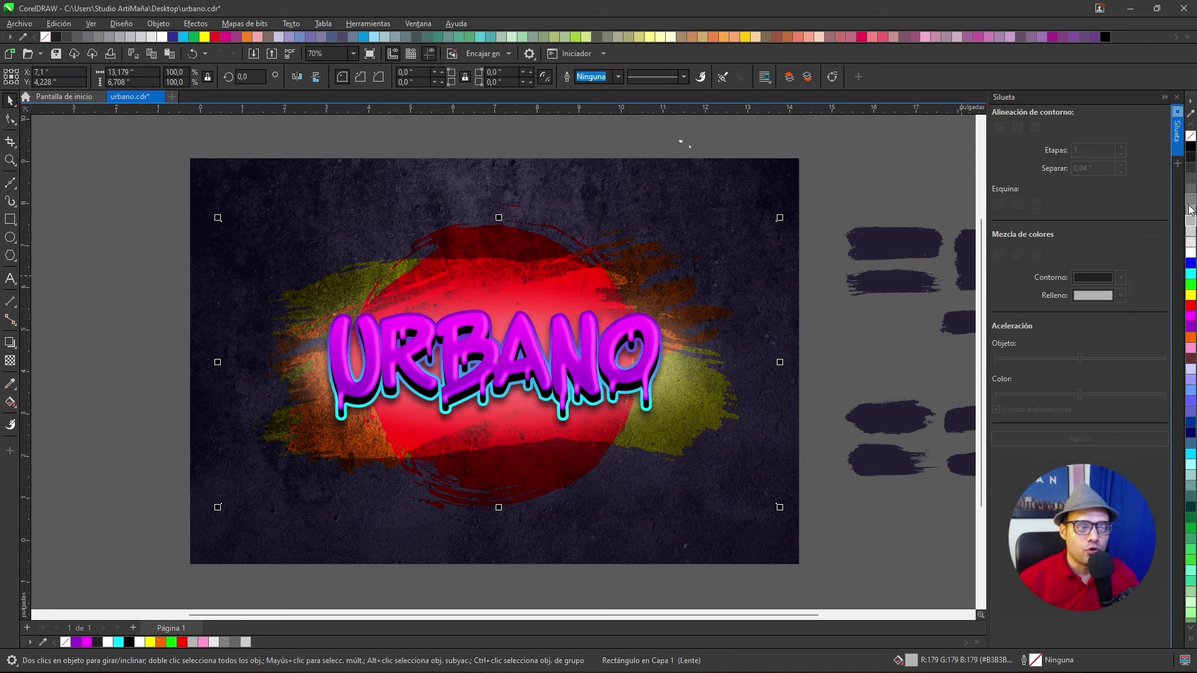
click(1191, 221)
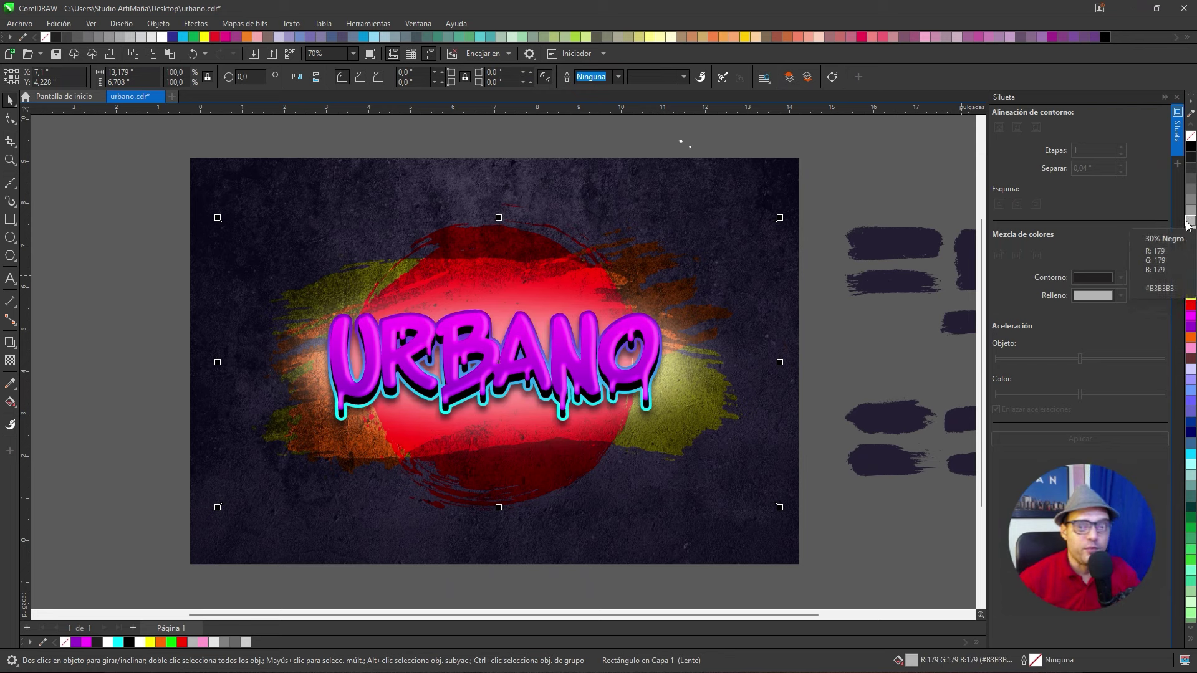